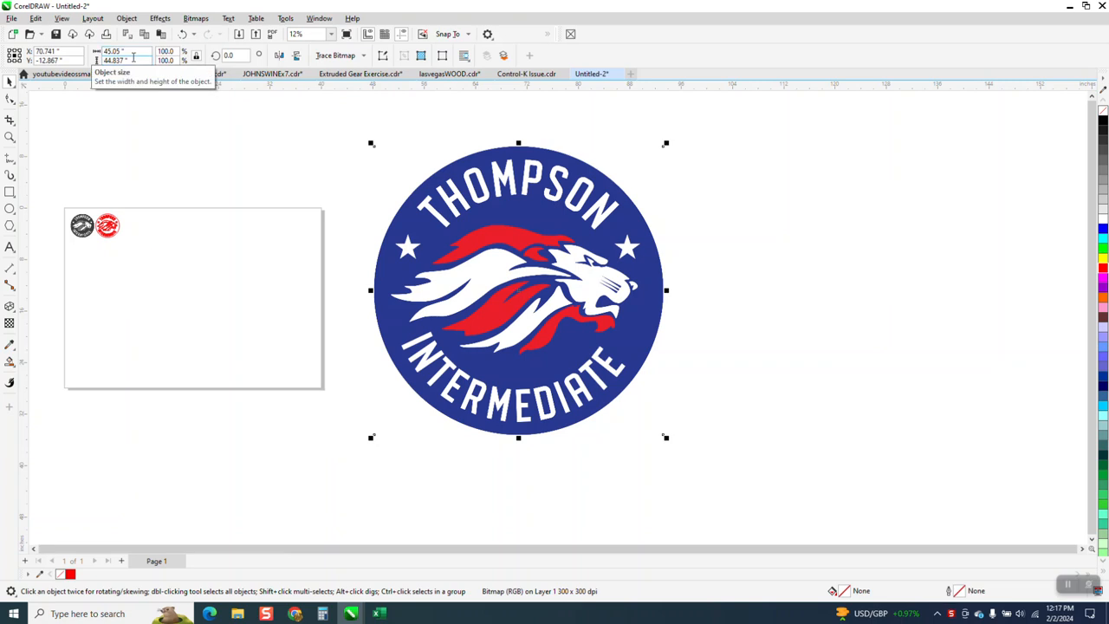
- Scale the blue-and-red logo bitmap down to about 3.33 by 3.31 inches beside the existing red outline version
left_click_drag(665, 144, 132, 230)
left_click(10, 137)
left_click_drag(24, 201, 289, 298)
left_click_drag(119, 208, 158, 250)
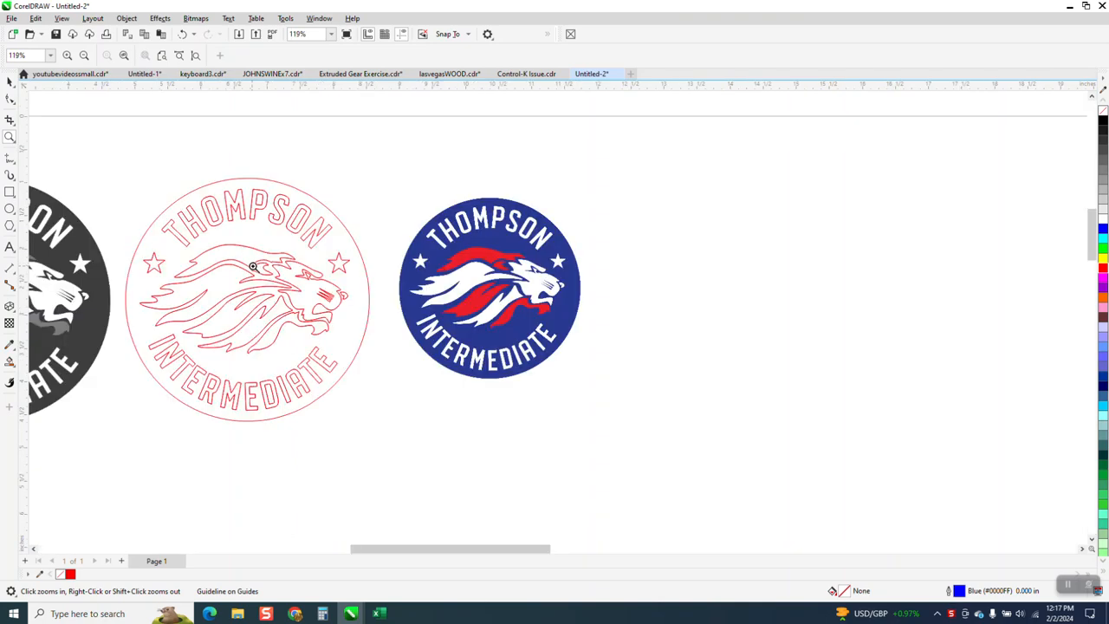
left_click_drag(431, 192, 668, 320)
scroll(573, 282, "down", 4)
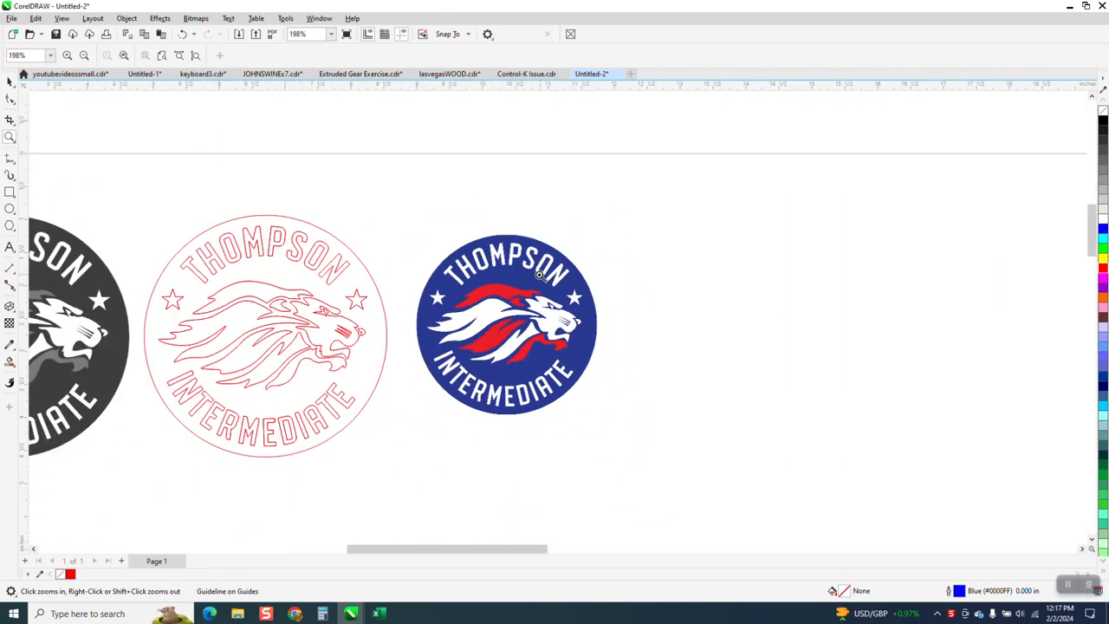
left_click(10, 81)
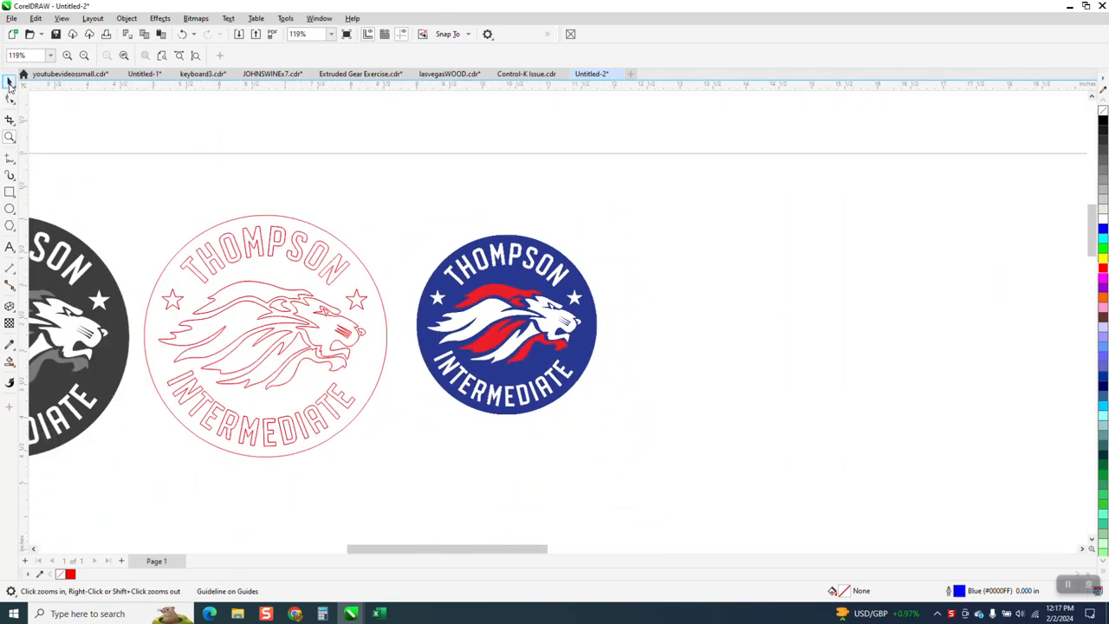
left_click(595, 327)
left_click_drag(602, 232, 640, 226)
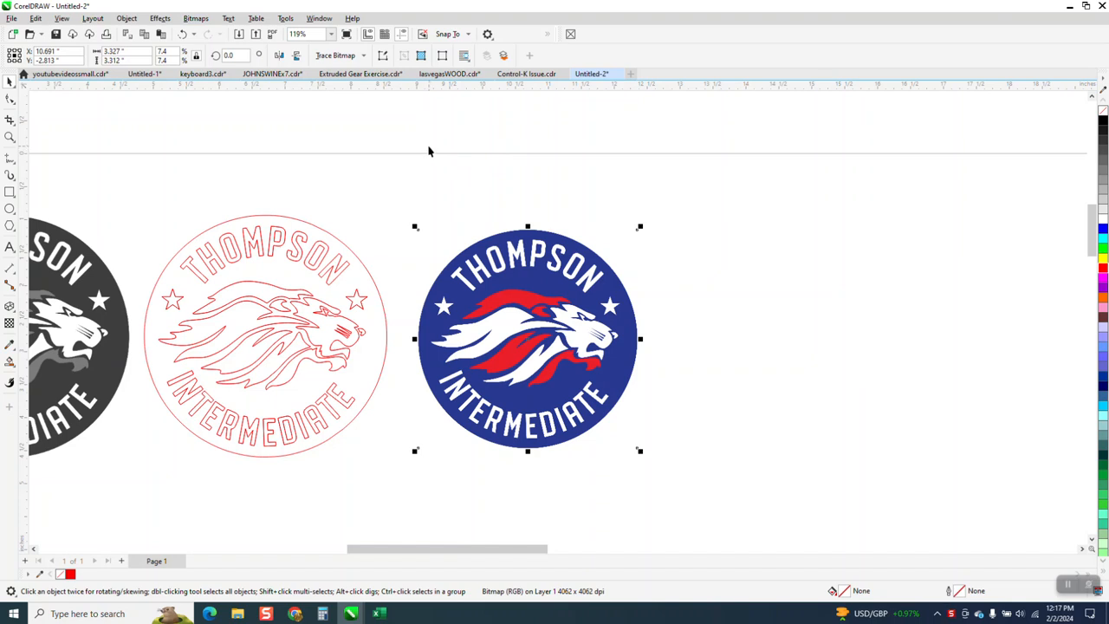
- Convert the logo to a grayscale 8-bit bitmap at 300 dpi with anti-aliasing and a transparent background
left_click(191, 19)
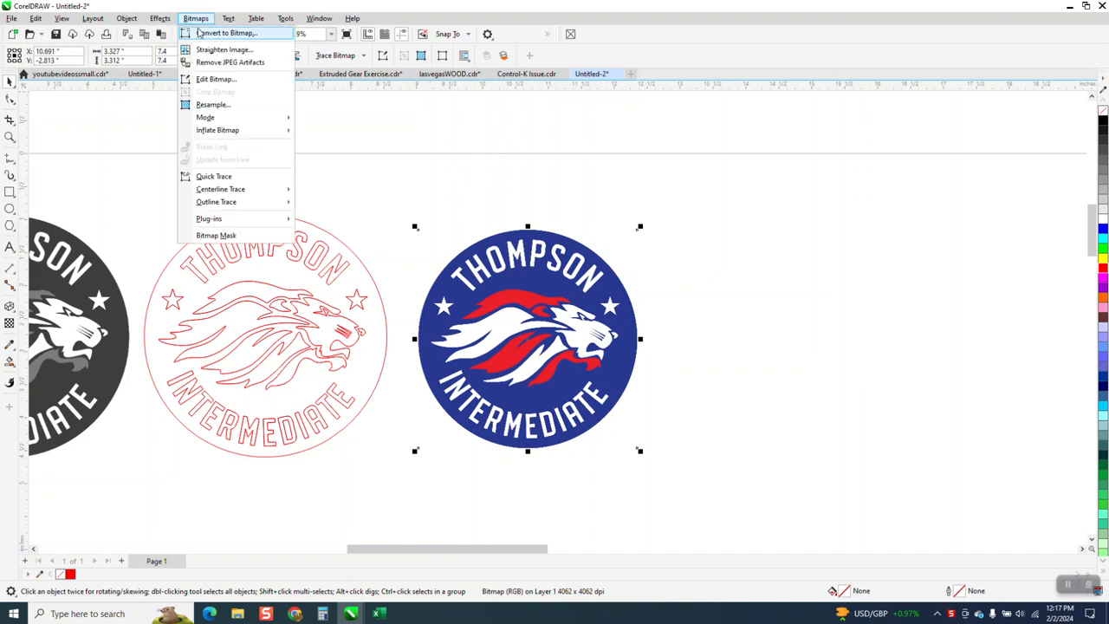
left_click(203, 34)
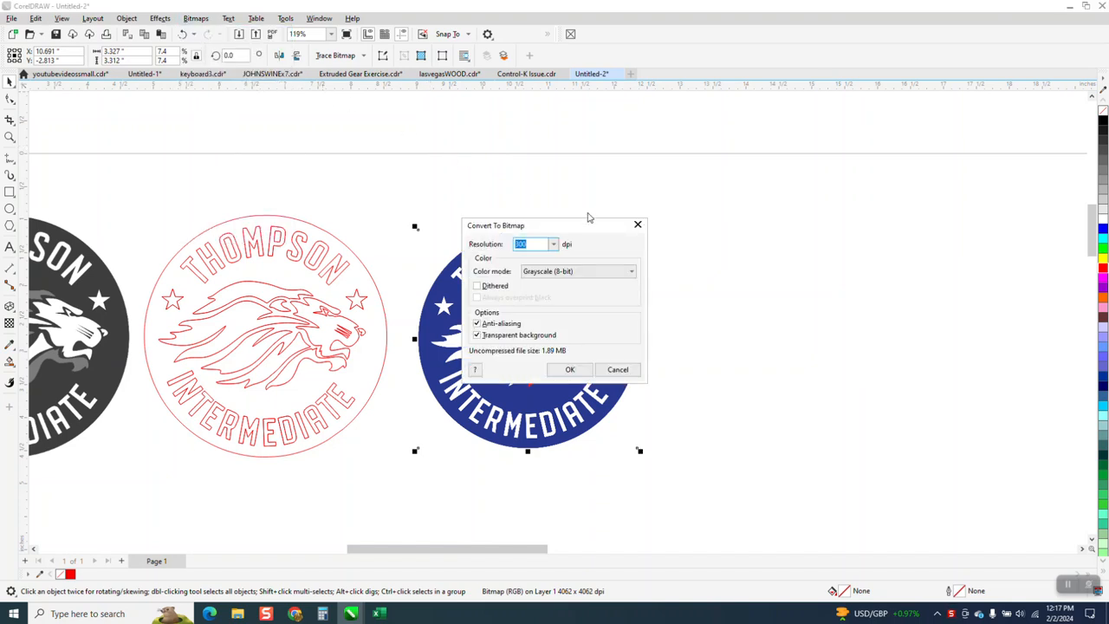
left_click(571, 370)
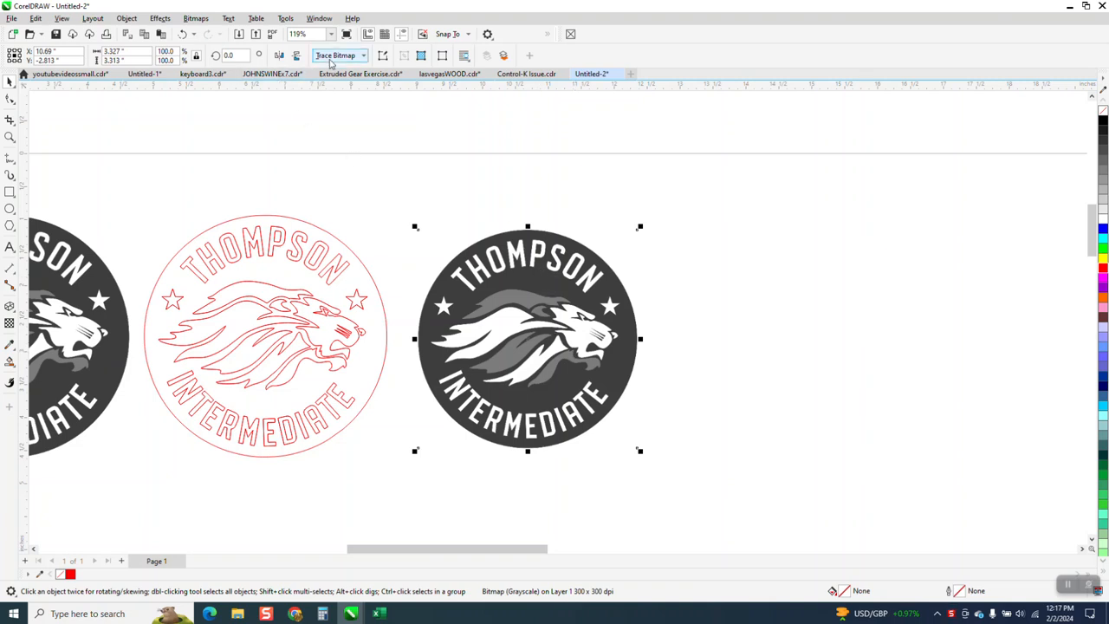
- Trace the grayscale logo with the Outline trace type and Clipart image type, using detail 86 and smoothing 25
left_click(364, 57)
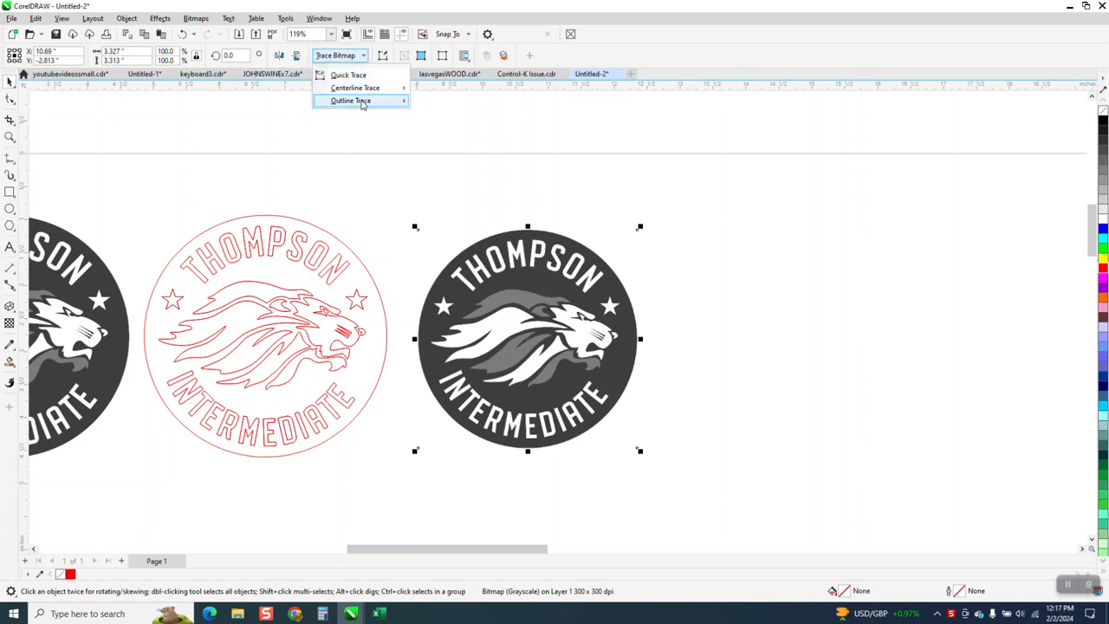
mouse_move(364, 102)
left_click(437, 145)
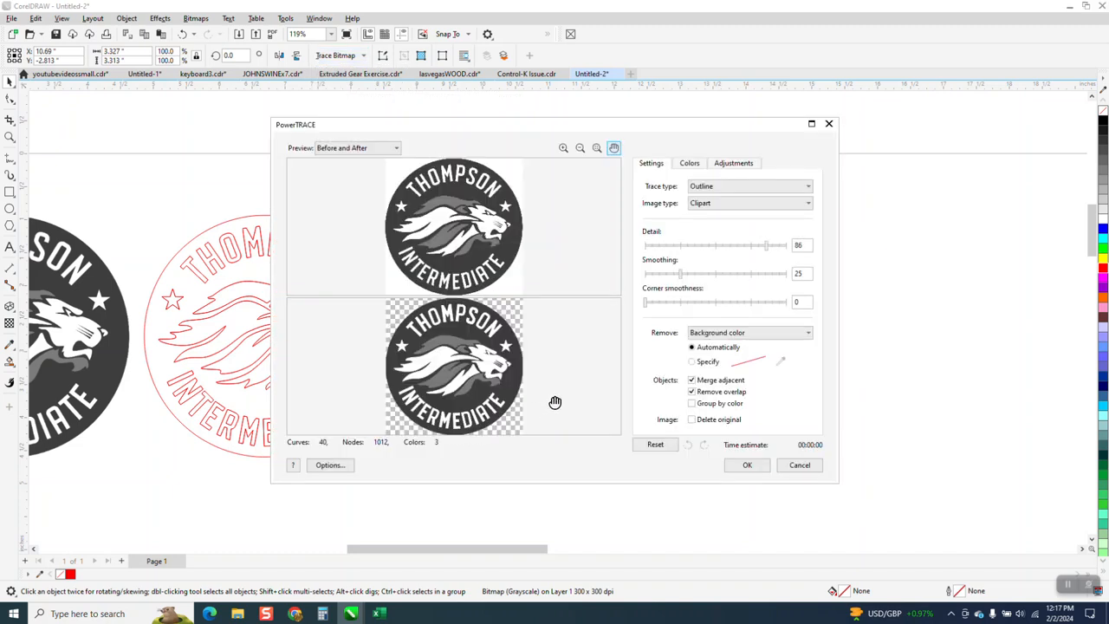
left_click(747, 465)
- Move the traced logo to the right of the bitmap, remove its fill and give it a red outline
left_click_drag(541, 339, 770, 340)
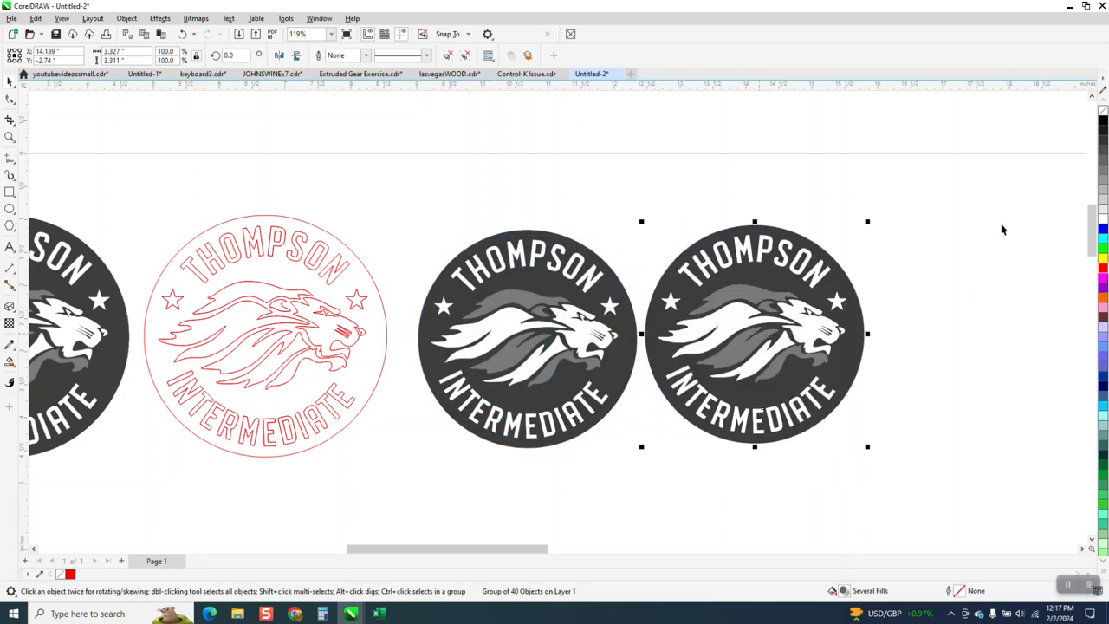
left_click(1103, 111)
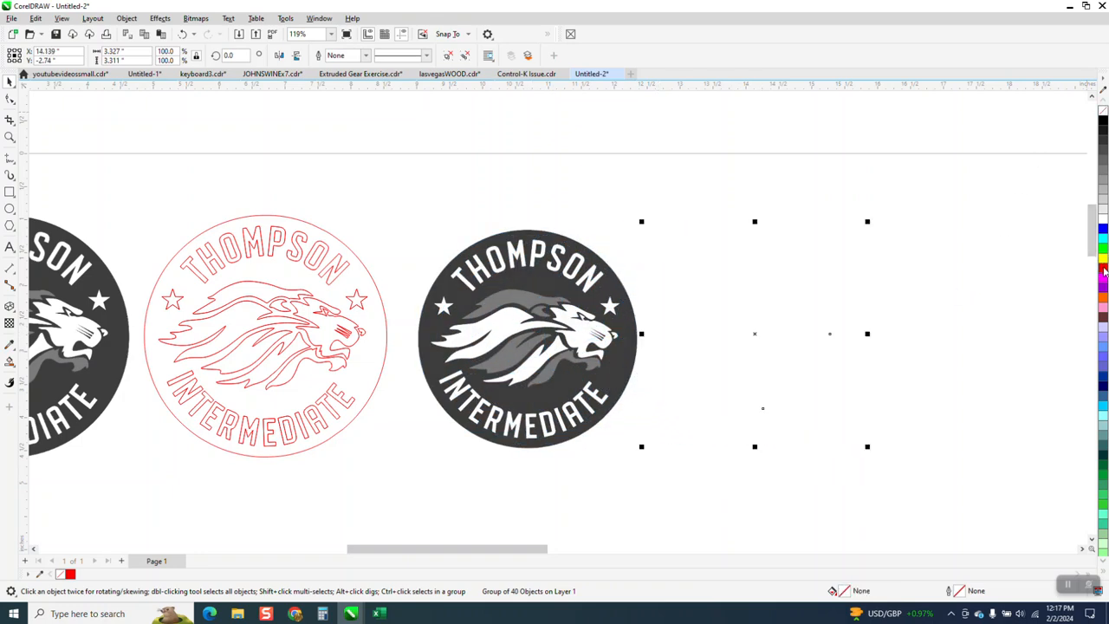
right_click(1104, 272)
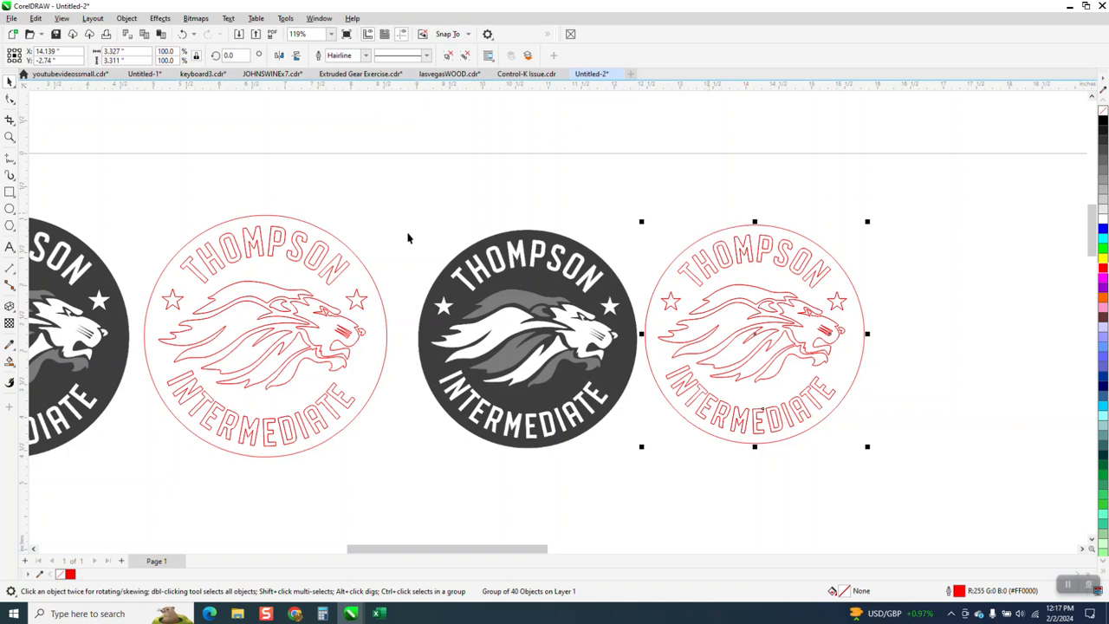
- Examine the traced outlines of the star, the THOMPSON lettering and the lion's face up close
left_click(9, 137)
left_click_drag(649, 292, 715, 323)
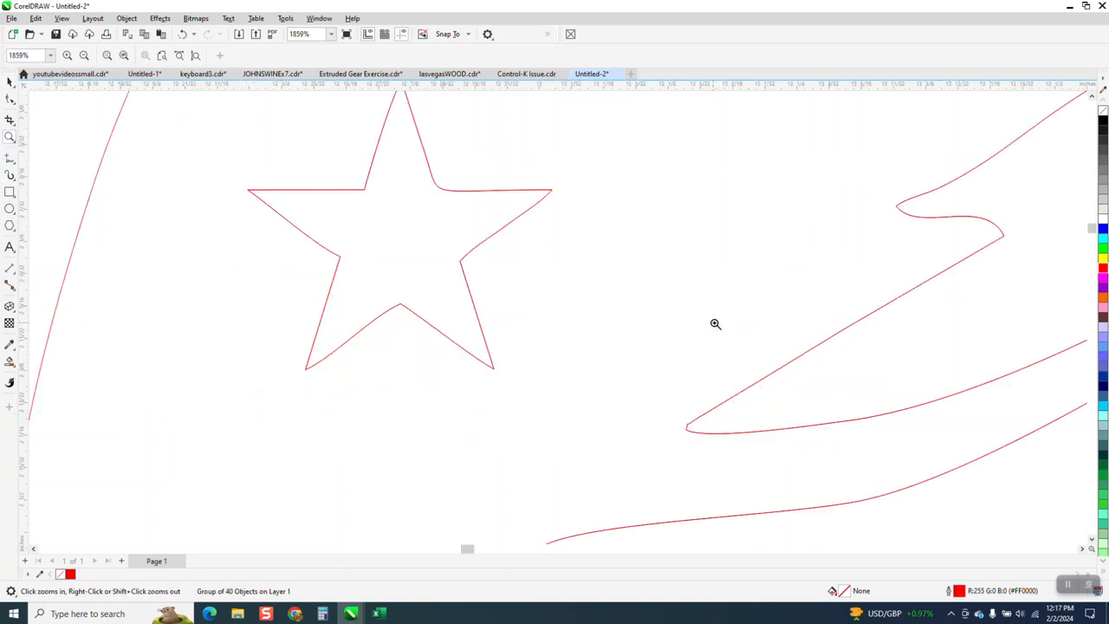
scroll(448, 317, "down", 7)
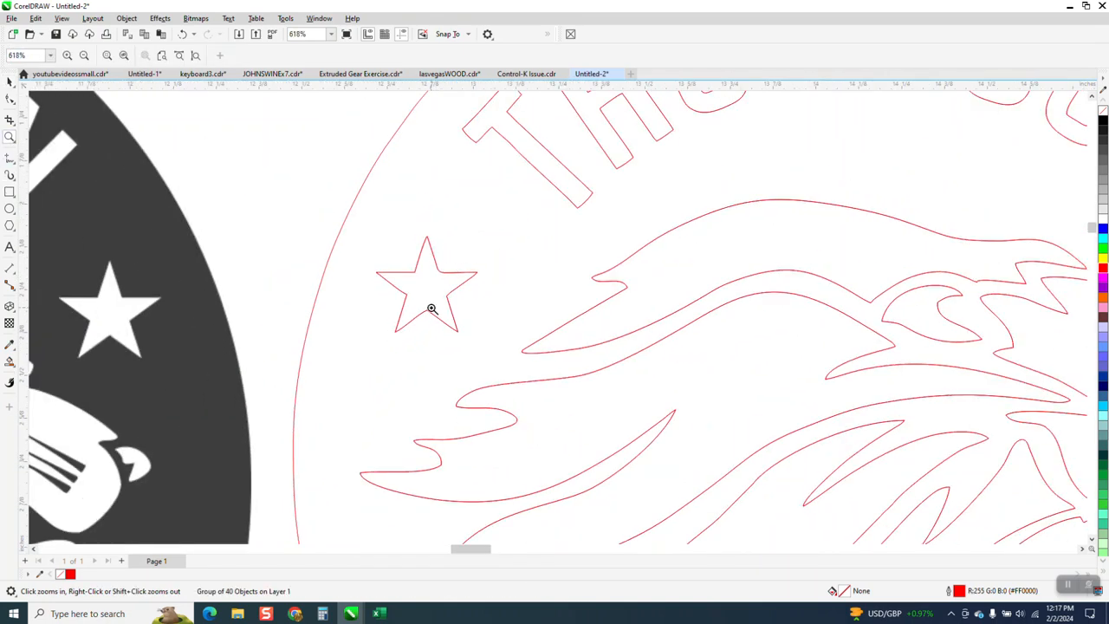
scroll(431, 309, "down", 1)
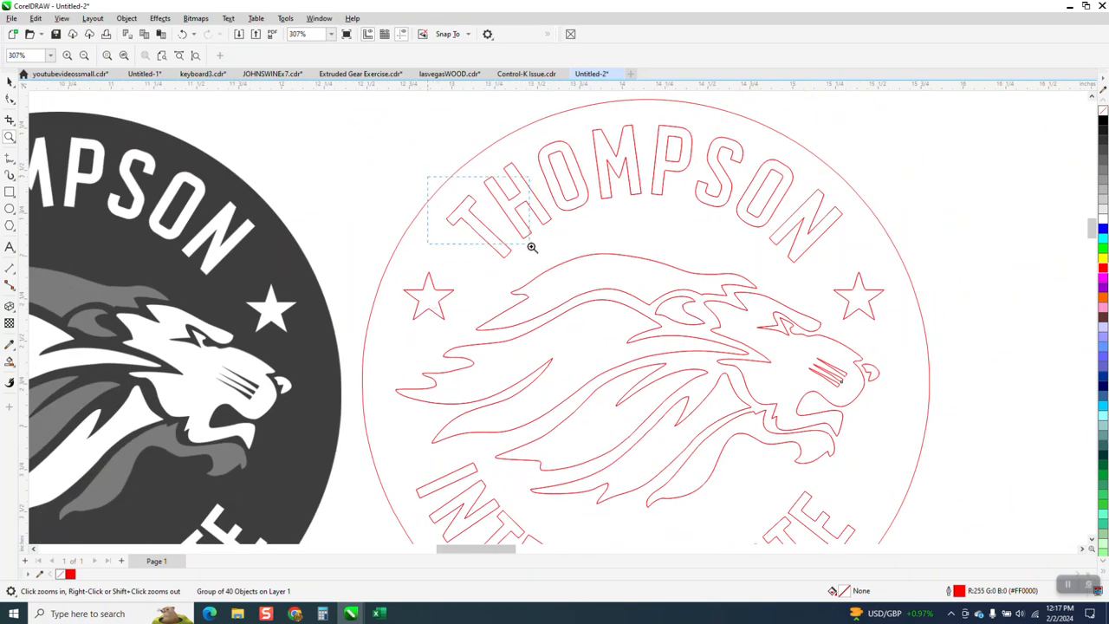
left_click_drag(526, 237, 526, 241)
scroll(459, 208, "down", 6)
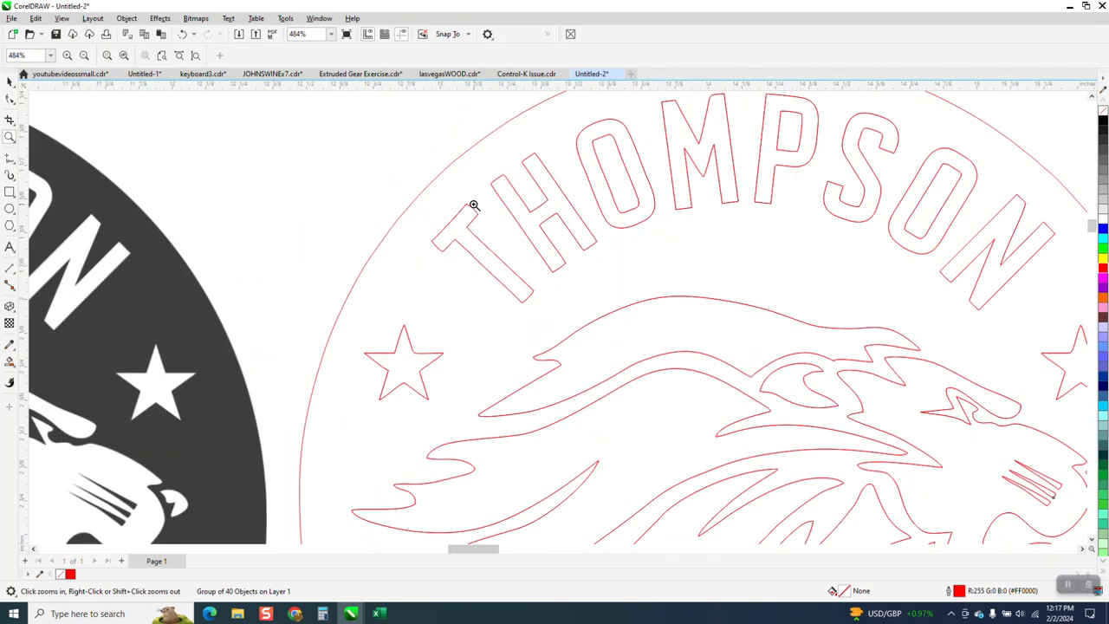
scroll(472, 238, "up", 8)
scroll(503, 248, "down", 5)
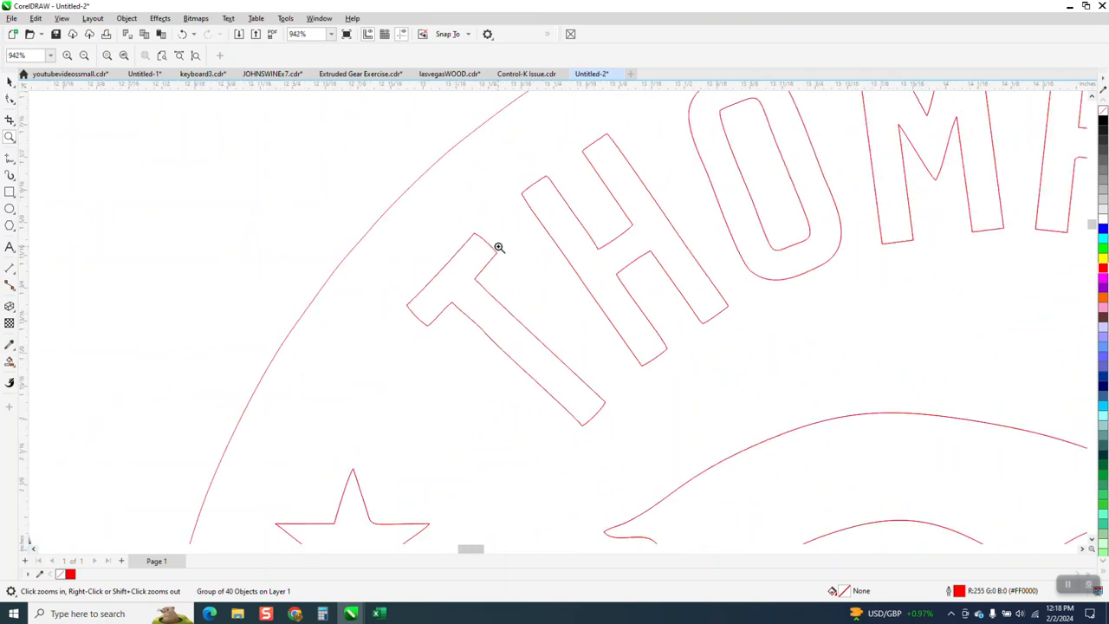
scroll(498, 247, "down", 5)
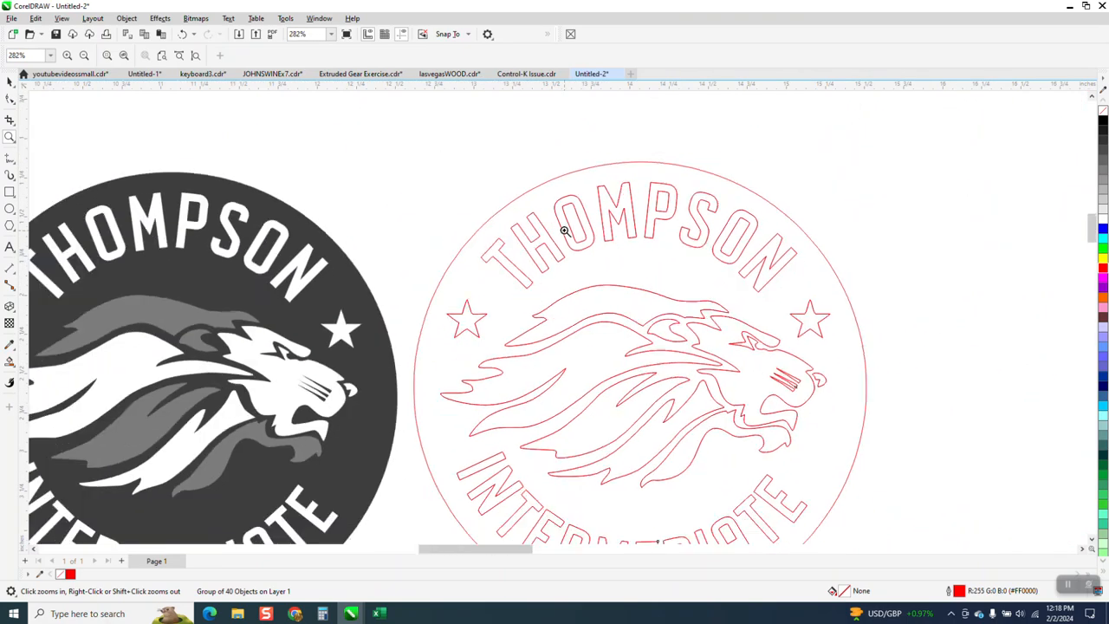
scroll(785, 391, "up", 4)
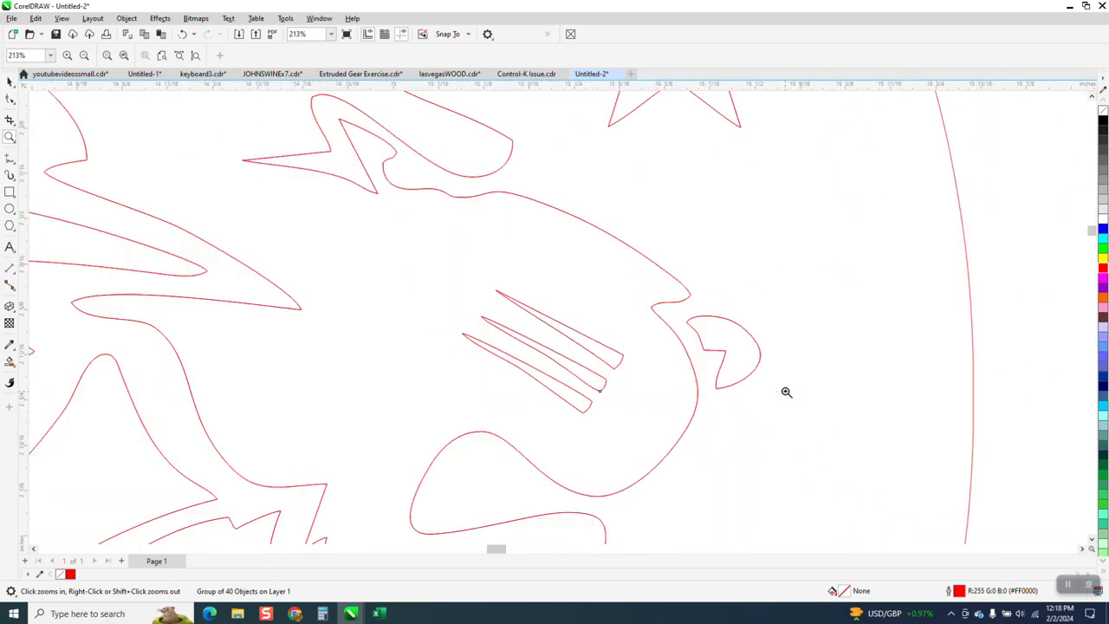
scroll(638, 309, "down", 4)
scroll(640, 289, "down", 2)
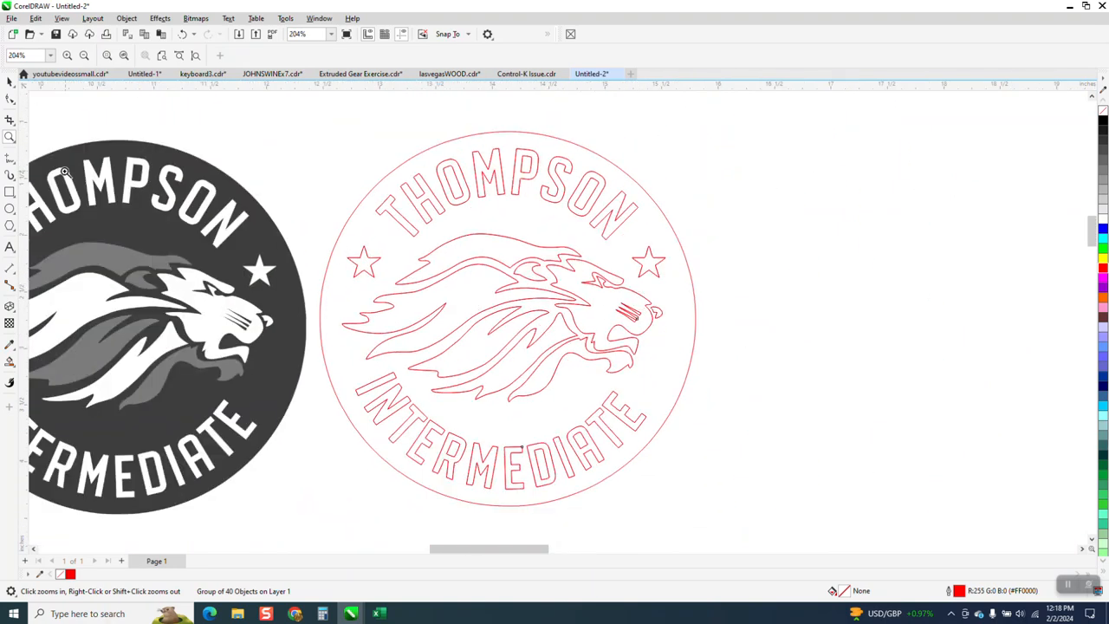
- Shift the traced outline group slightly away from the bitmap and set the nudge distance to 4 inches
left_click(10, 81)
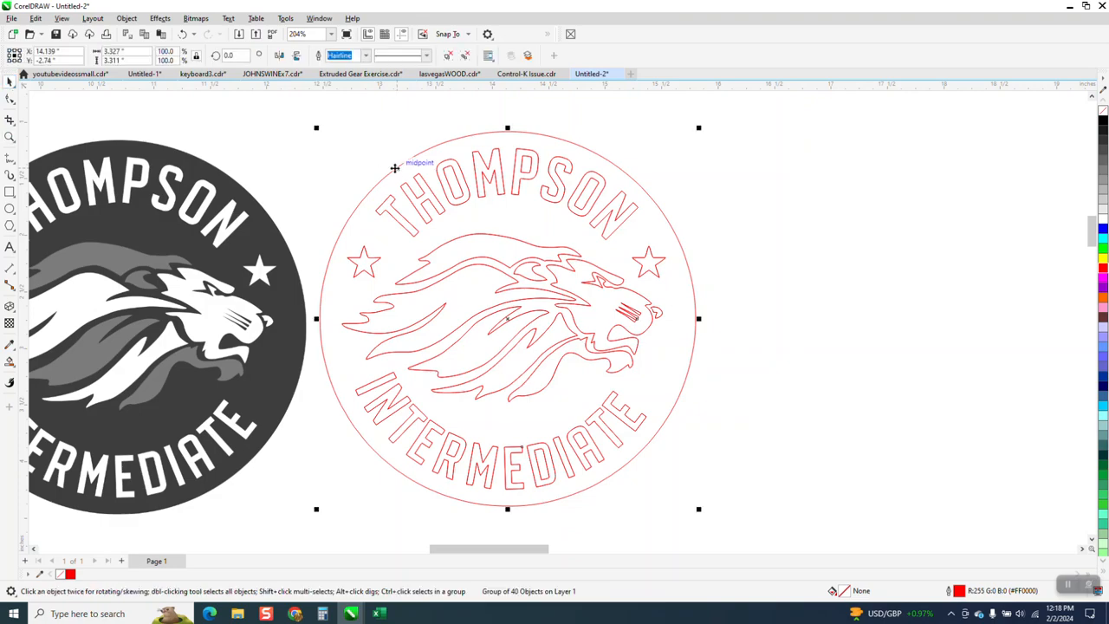
left_click_drag(397, 167, 475, 167)
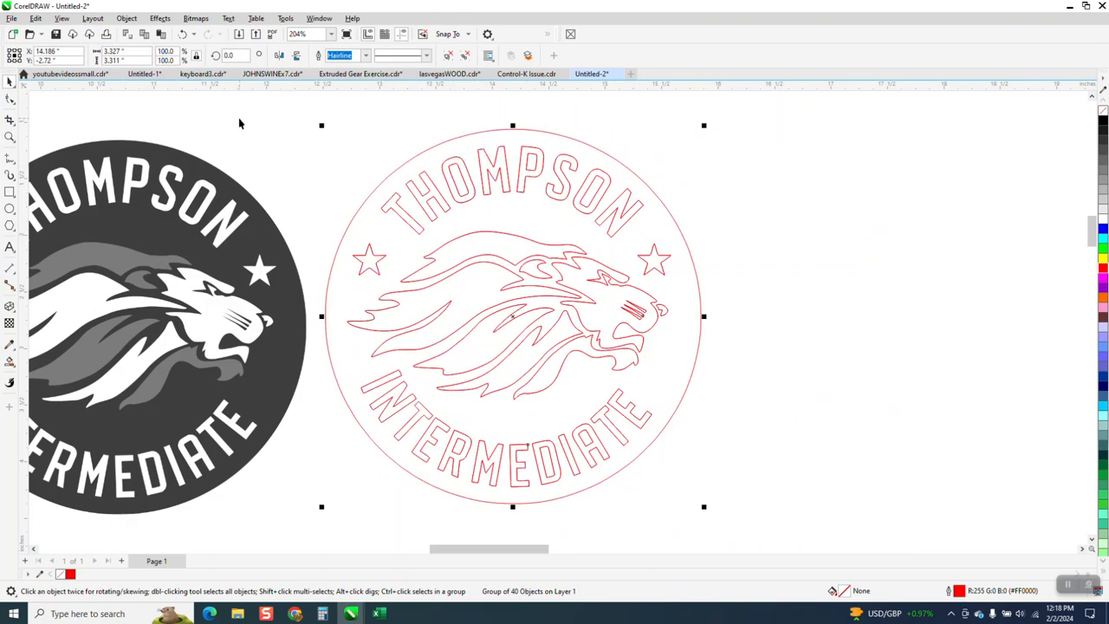
left_click(189, 105)
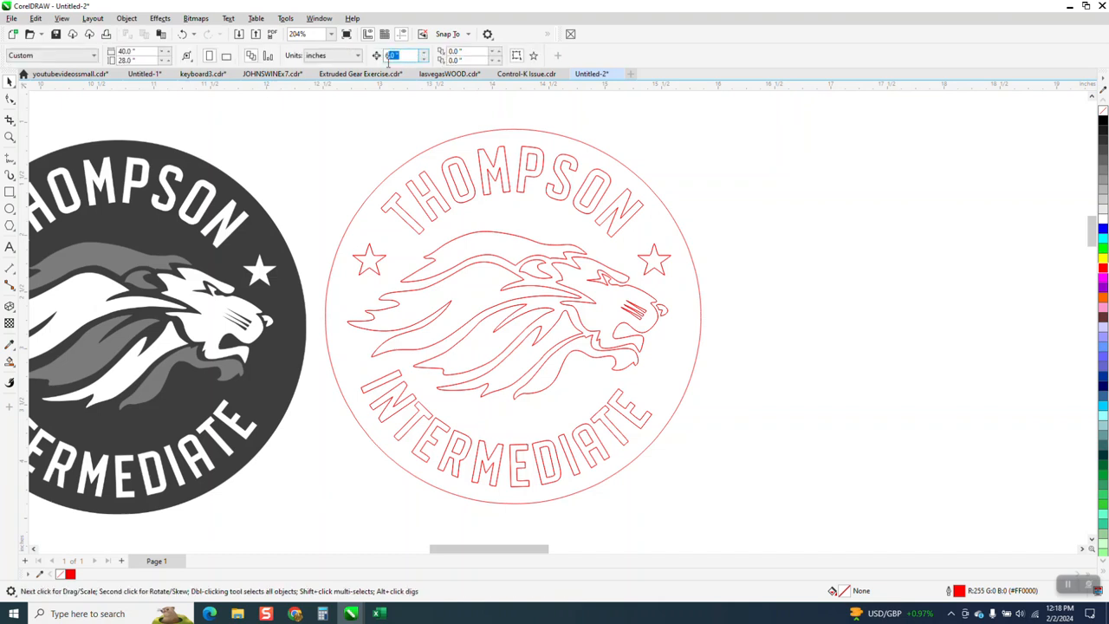
type("4")
key("Return")
- Draw a five-pointed star about 0.27 inch wide over the traced star to the left of the lion
left_click(10, 137)
left_click_drag(319, 233, 411, 284)
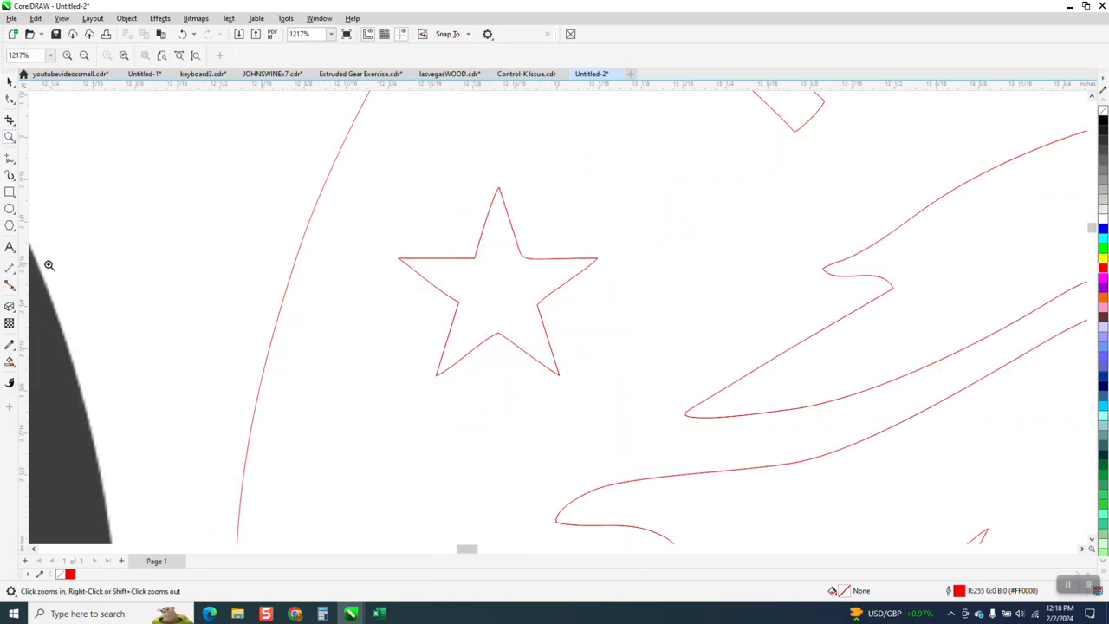
left_click(14, 232)
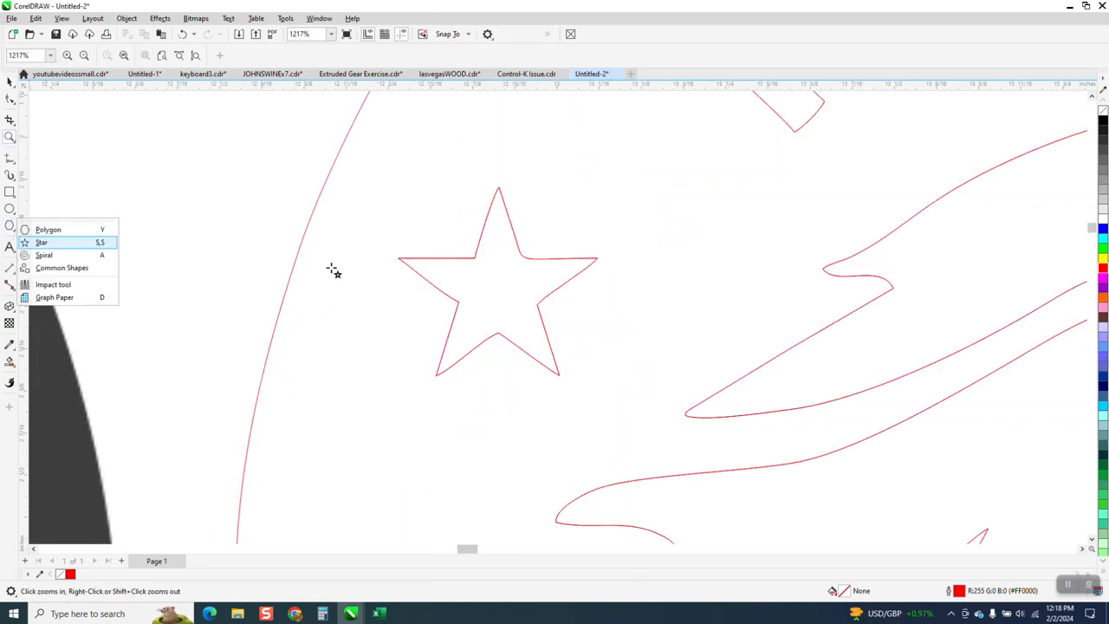
left_click(37, 238)
left_click_drag(499, 283, 437, 375)
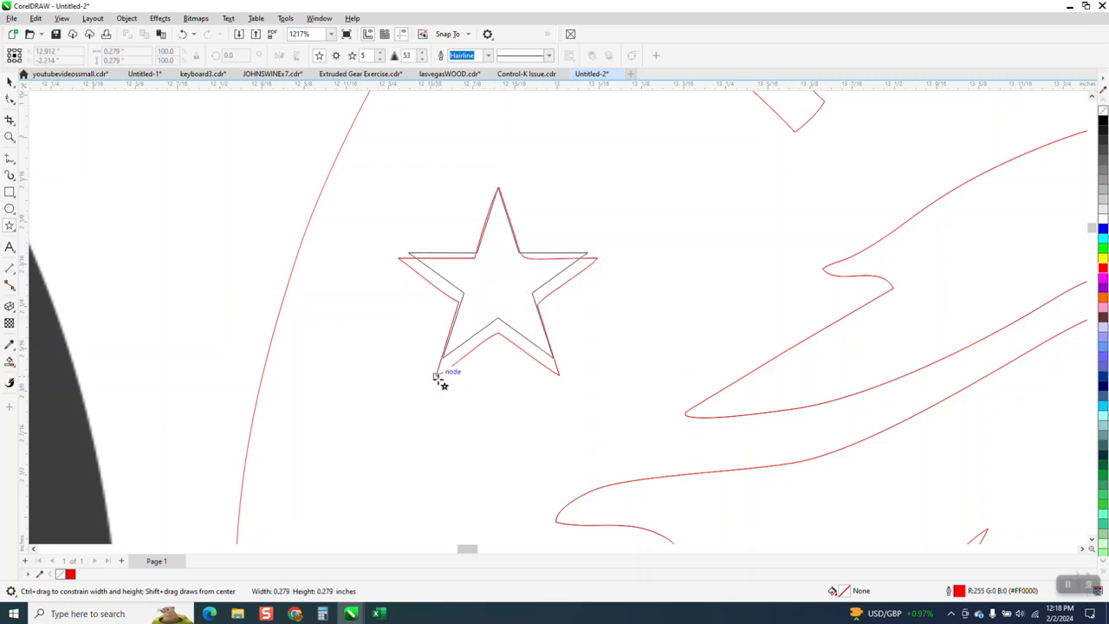
- Align the drawn star with the traced star and enlarge it to about 0.3 by 0.28 inch
key("space")
mouse_move(505, 265)
left_mouse_down()
mouse_move(506, 285)
mouse_move(501, 277)
left_mouse_up()
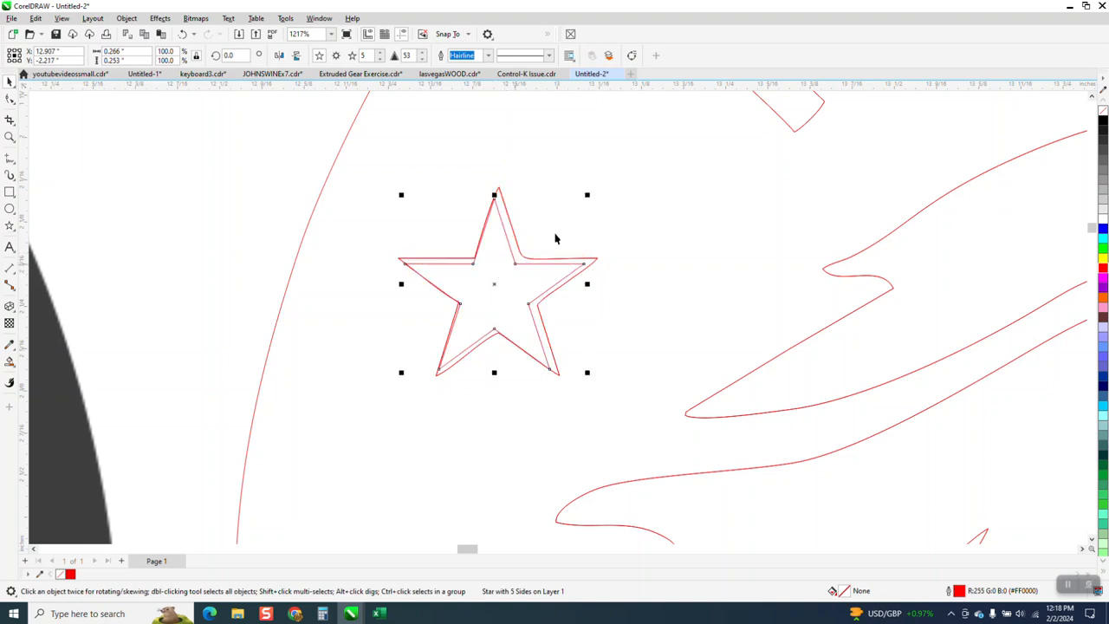
left_click_drag(589, 193, 596, 183)
- Place the clean star 4 inches to the right, and offset a copy fitted to the right-hand traced star by 4 inches too
scroll(168, 273, "down", 7)
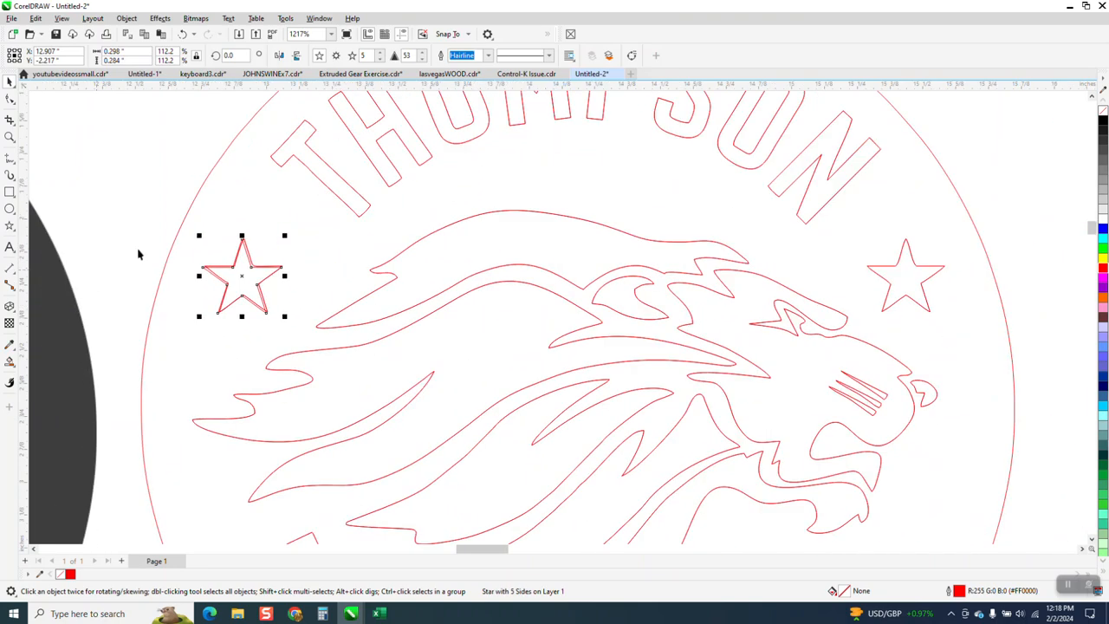
key("ctrl+d")
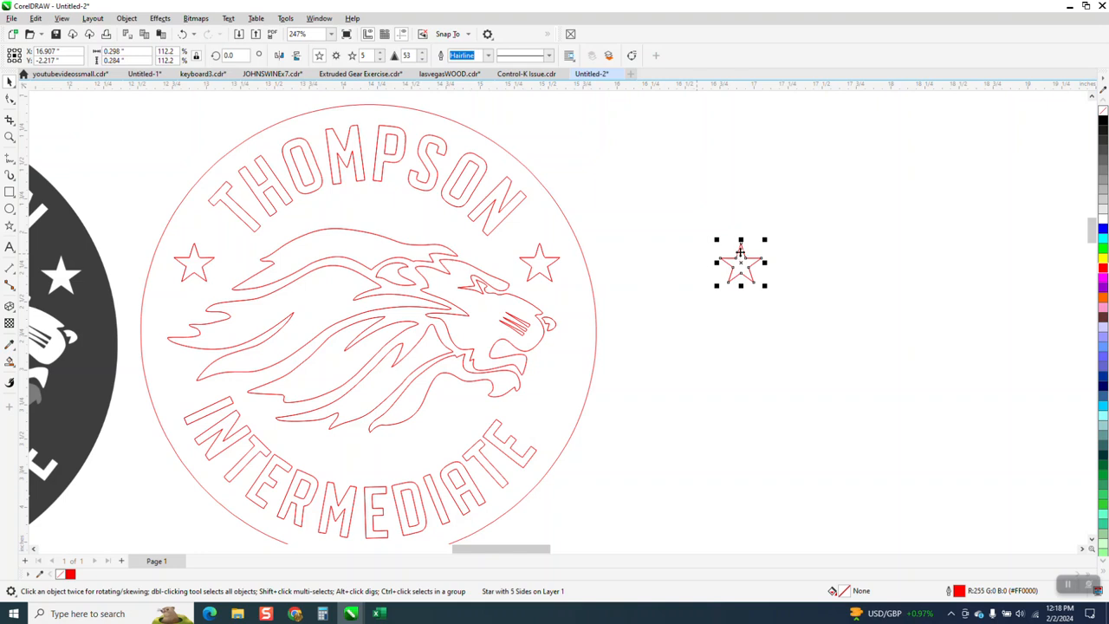
left_click_drag(745, 263, 547, 264)
key("ctrl+d")
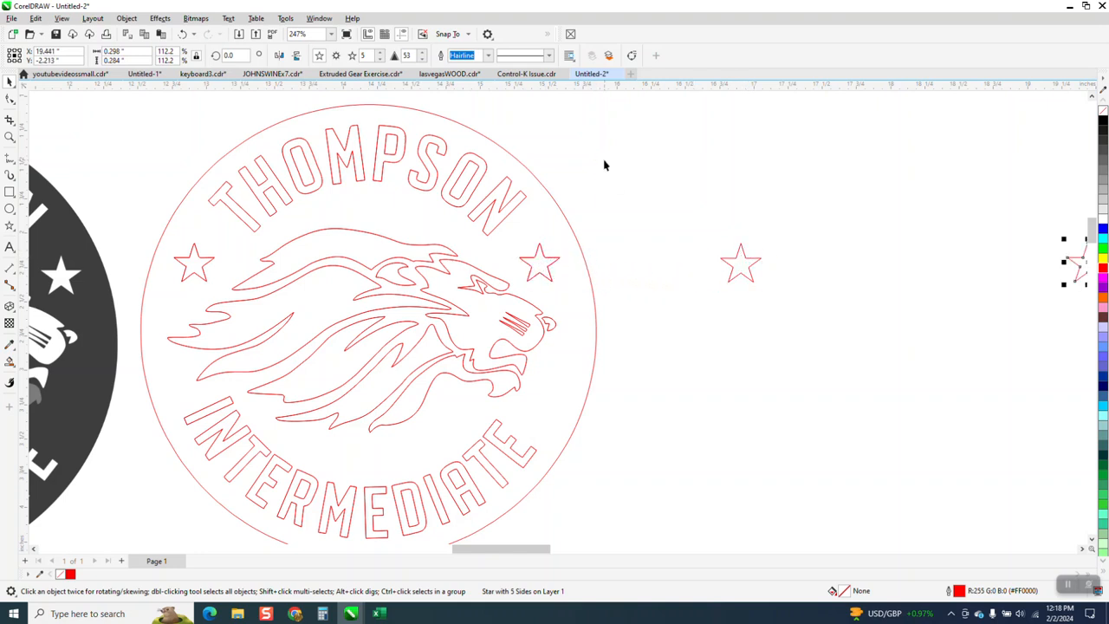
- Set Smart Fill to blue with no outline and fill the uppermost lock of the traced lion's mane
scroll(607, 193, "down", 3)
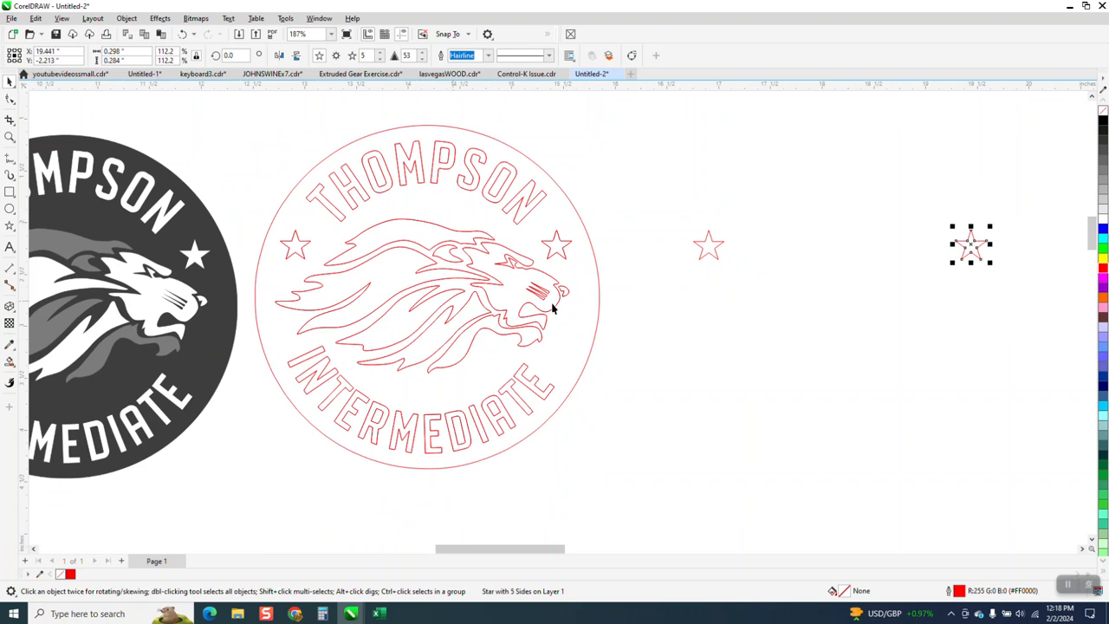
left_click(10, 362)
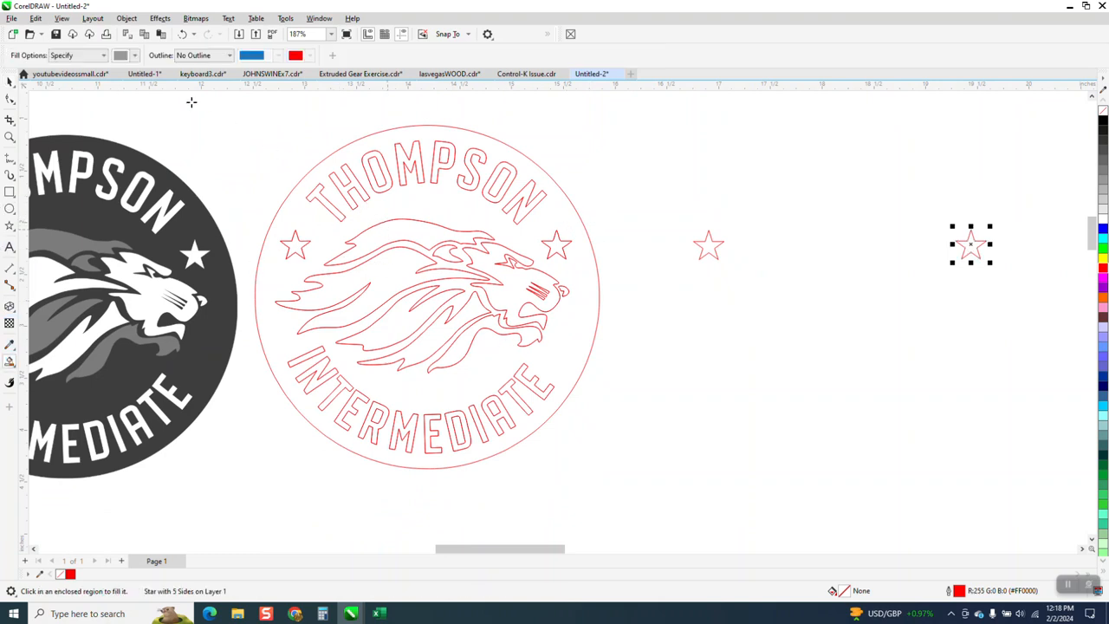
left_click(134, 56)
left_click(171, 129)
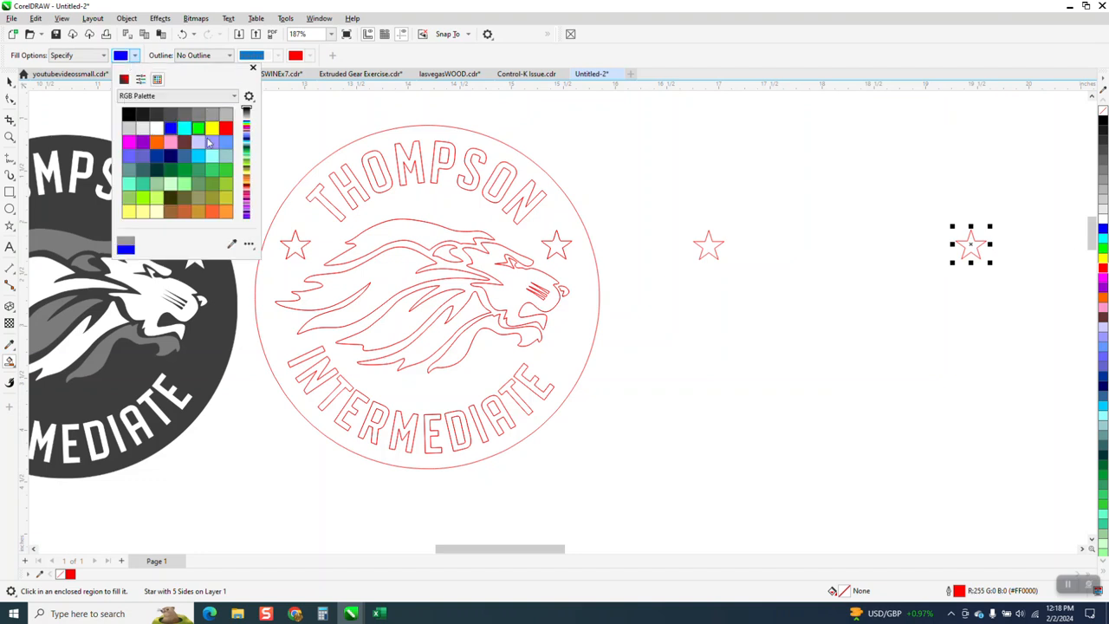
left_click(395, 227)
left_click(396, 228)
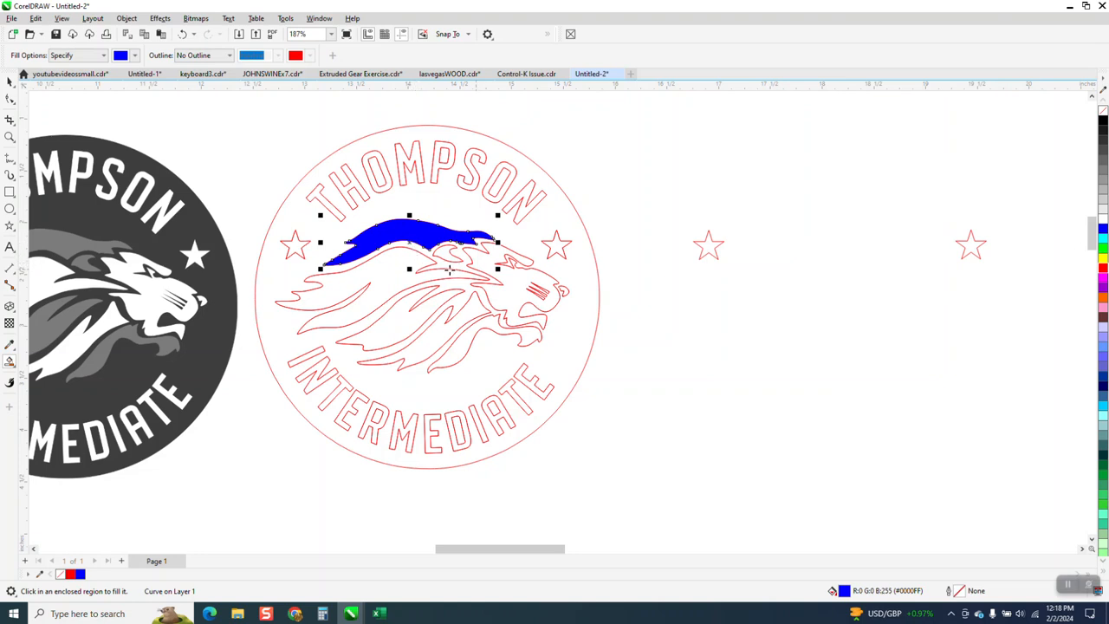
- Smart Fill the lion's remaining mane locks, lower jaw, face, ear and nose tip in blue
left_click(389, 275)
left_click(407, 310)
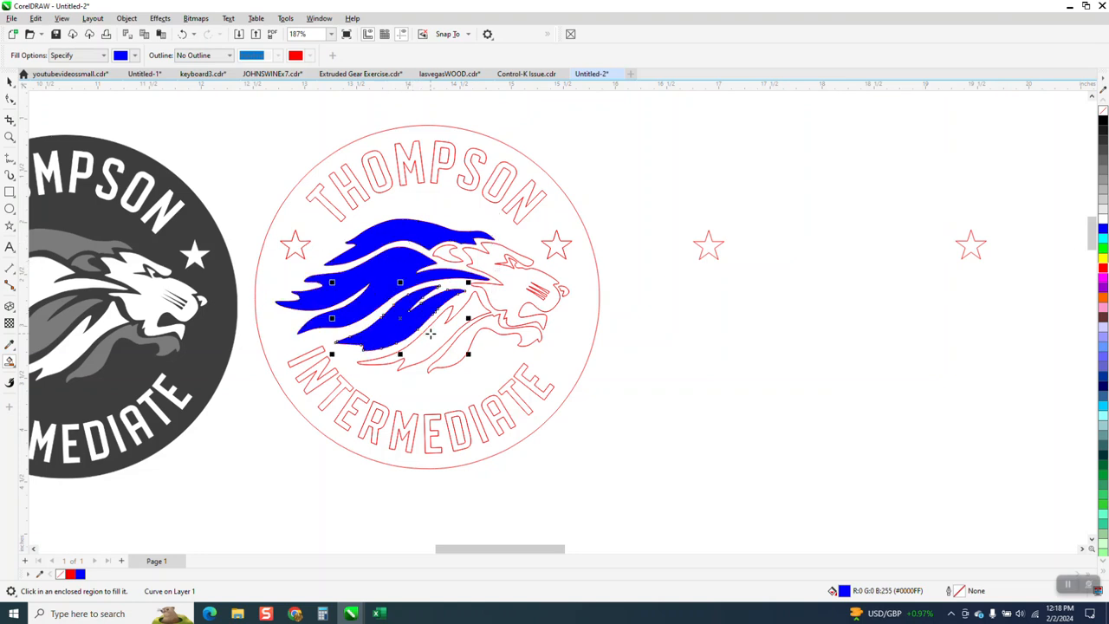
left_click(431, 332)
left_click(480, 324)
left_click(509, 290)
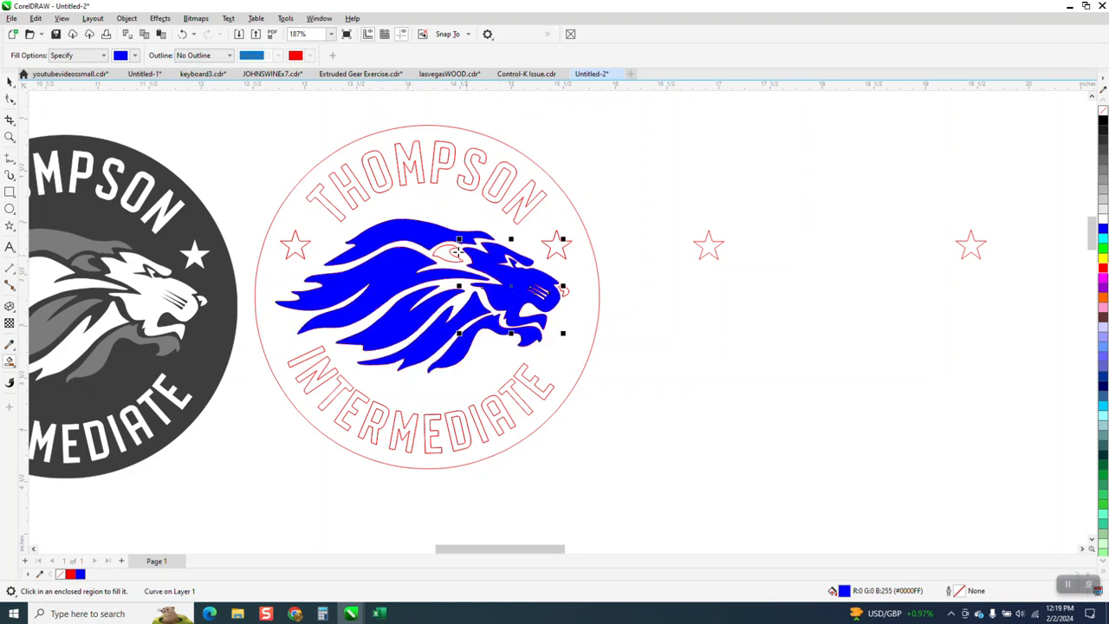
left_click(450, 250)
left_click(564, 291)
- Move all the blue lion pieces 4 inches to the right and give them no fill and a red hairline outline
left_click(10, 80)
left_click_drag(248, 204, 604, 379)
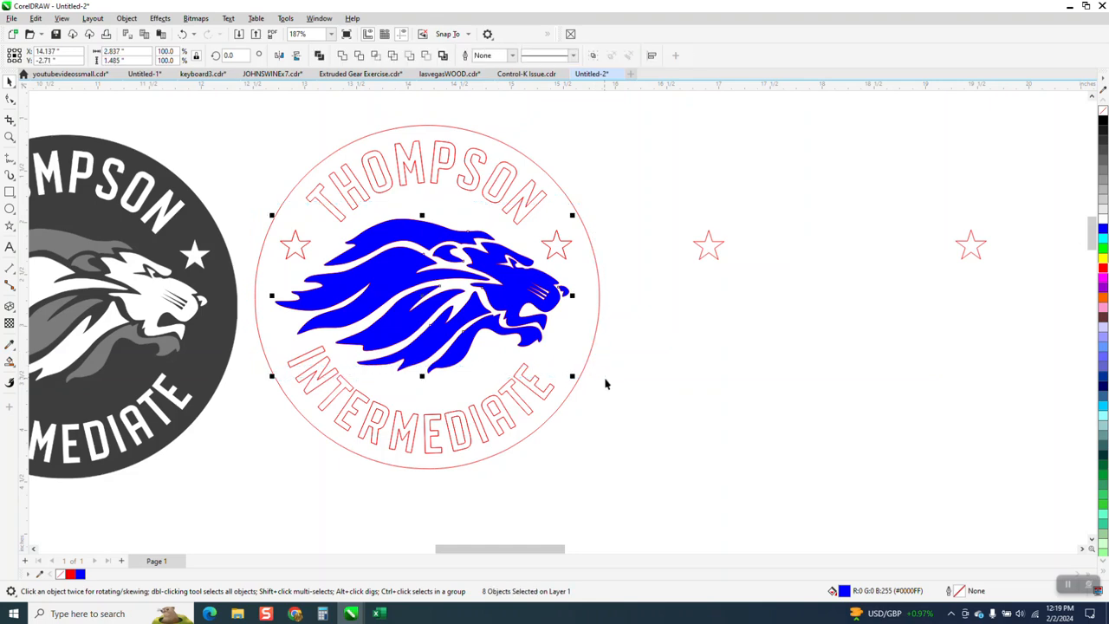
key("Right")
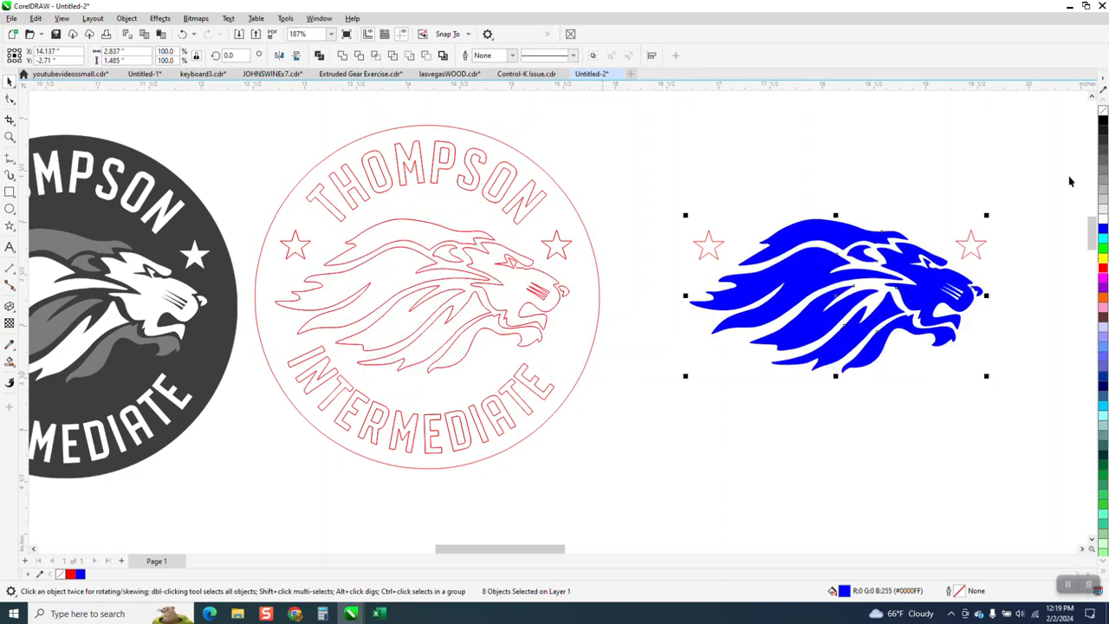
left_click(1103, 111)
right_click(1104, 273)
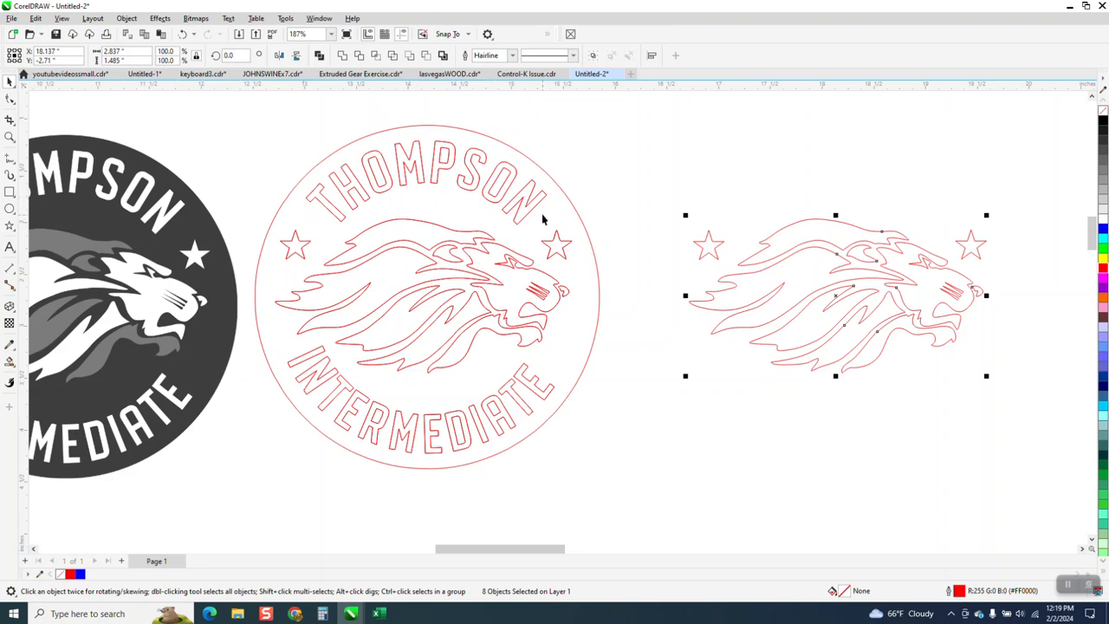
- Examine the traced THOMPSON lettering up close, including the corners and edges of the M, P and T
left_click(10, 137)
left_click_drag(407, 130, 484, 188)
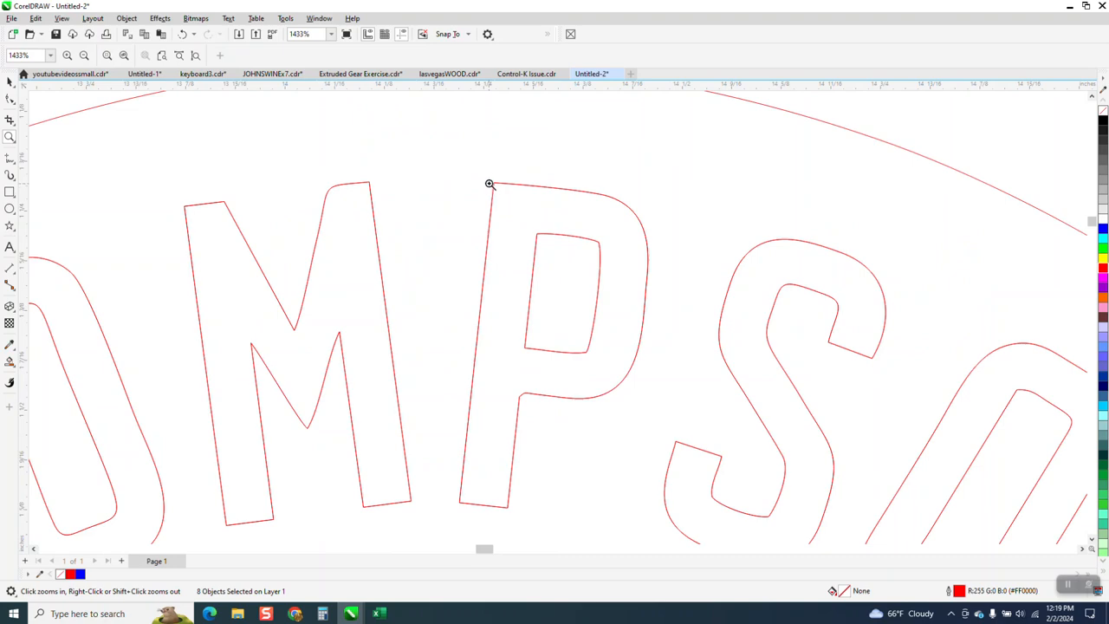
scroll(490, 184, "down", 2)
scroll(566, 258, "down", 2)
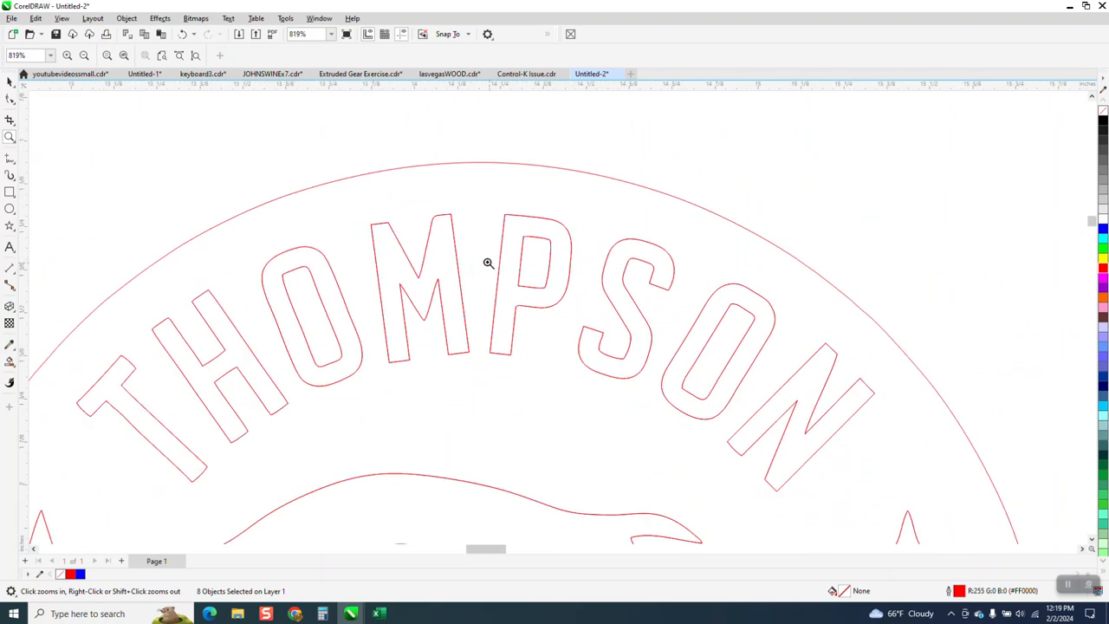
scroll(263, 326, "down", 2)
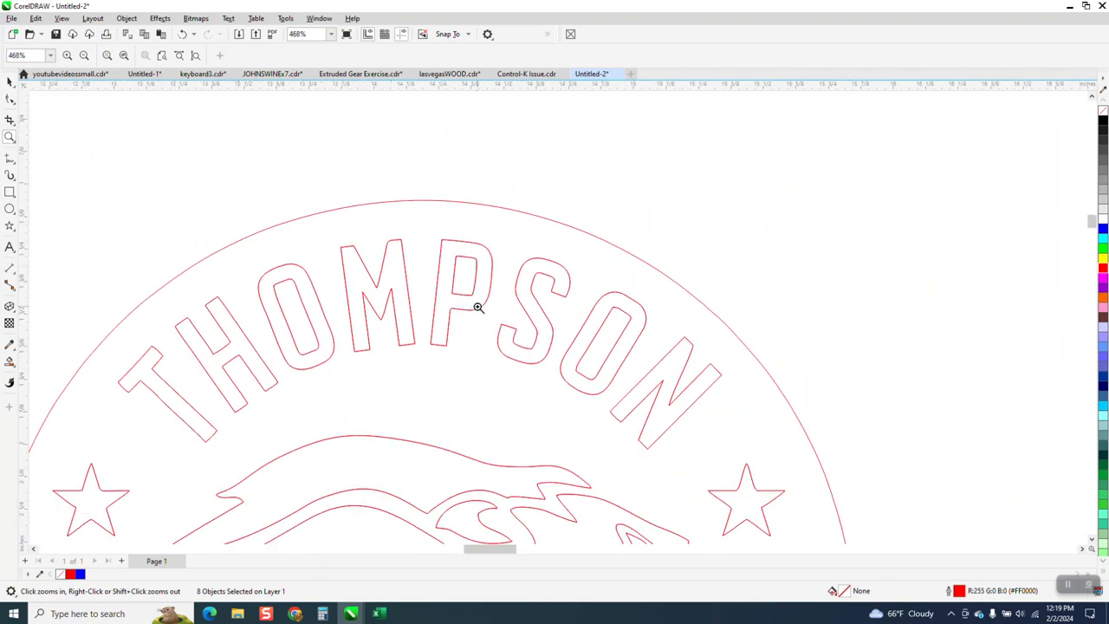
scroll(477, 307, "down", 1)
left_click_drag(128, 344, 356, 459)
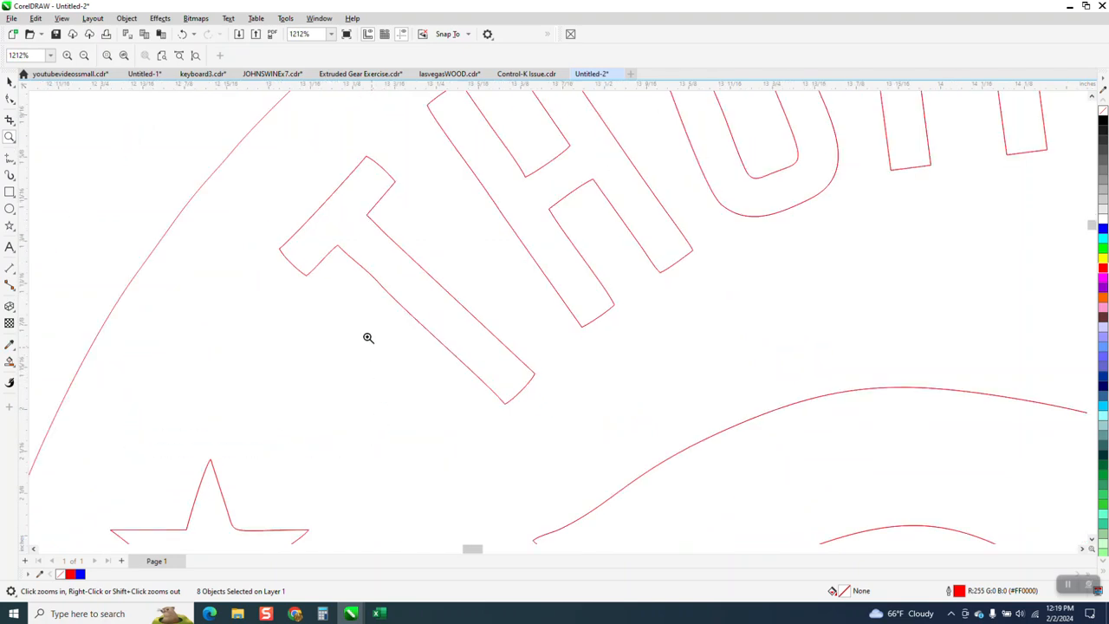
left_click(10, 99)
scroll(300, 212, "down", 4)
scroll(300, 212, "down", 4)
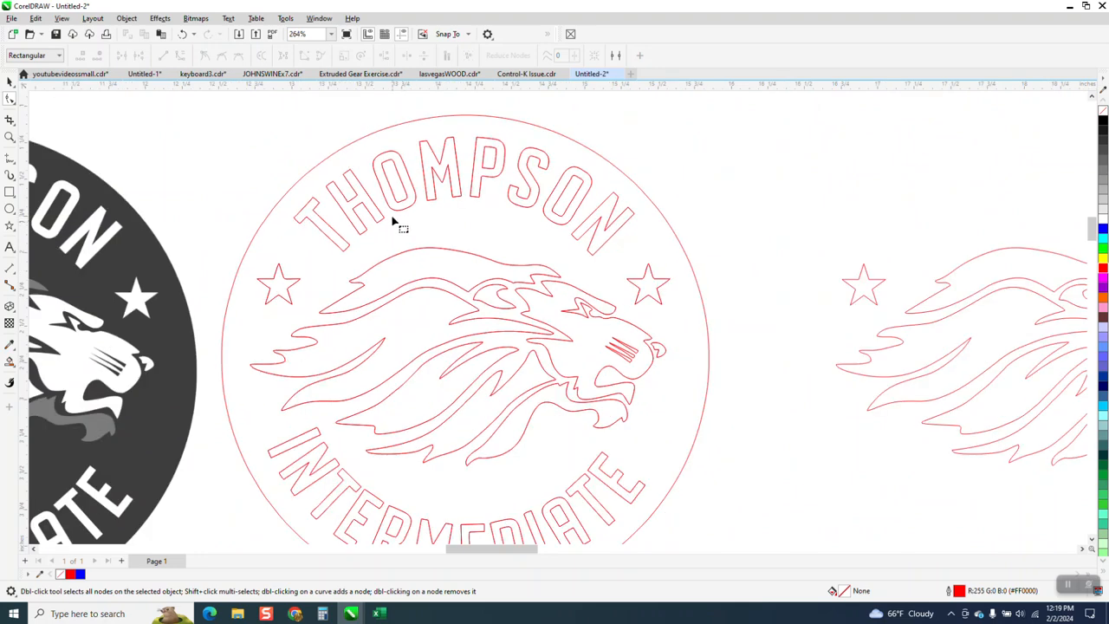
scroll(312, 189, "down", 2)
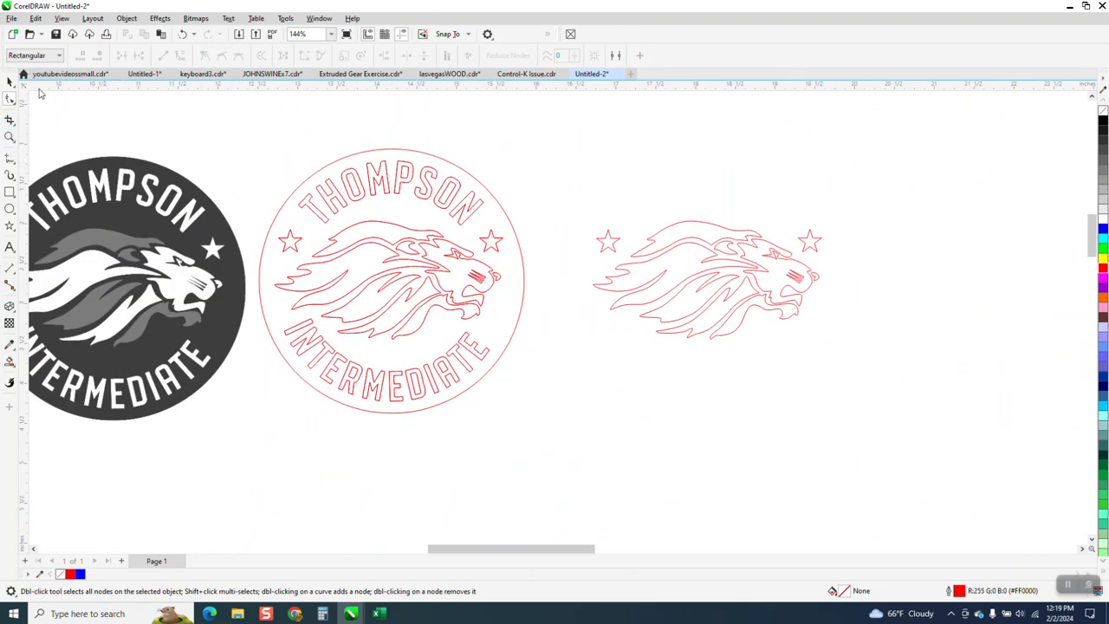
- Try a width of 0.33 inch on the traced outline group and undo it
left_click(9, 81)
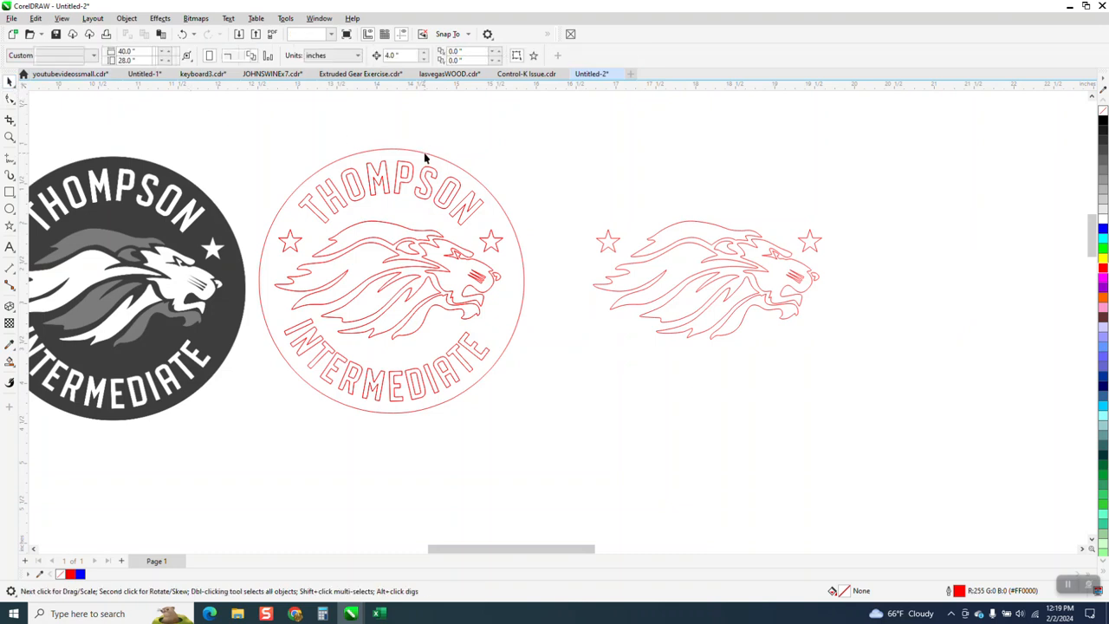
left_click(424, 152)
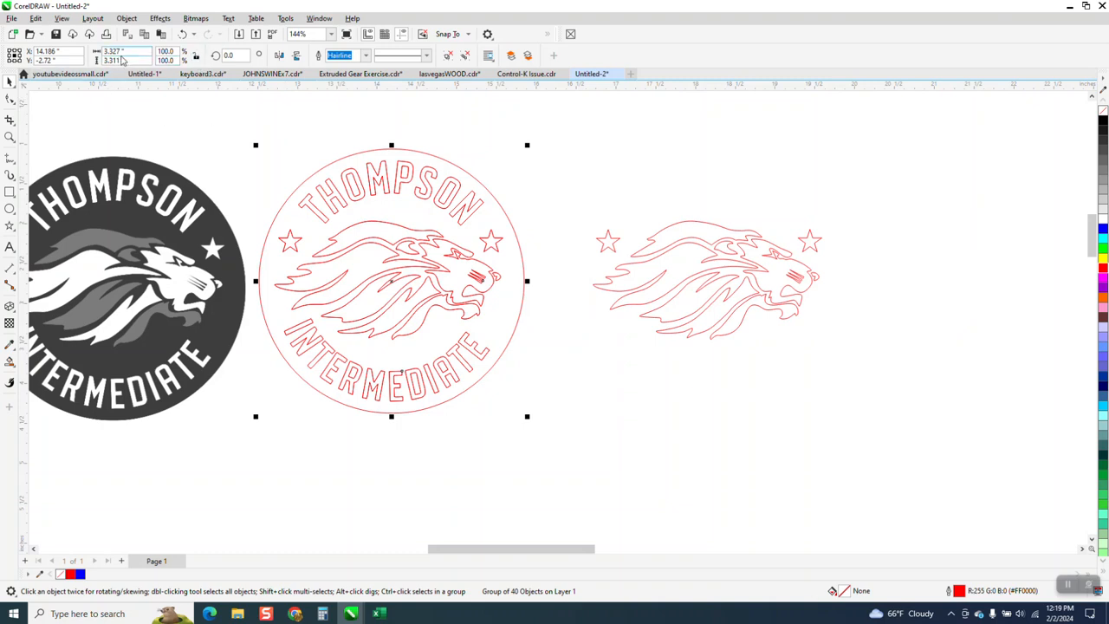
left_click_drag(132, 54, 111, 57)
key("BackSpace")
type(".33")
key("Return")
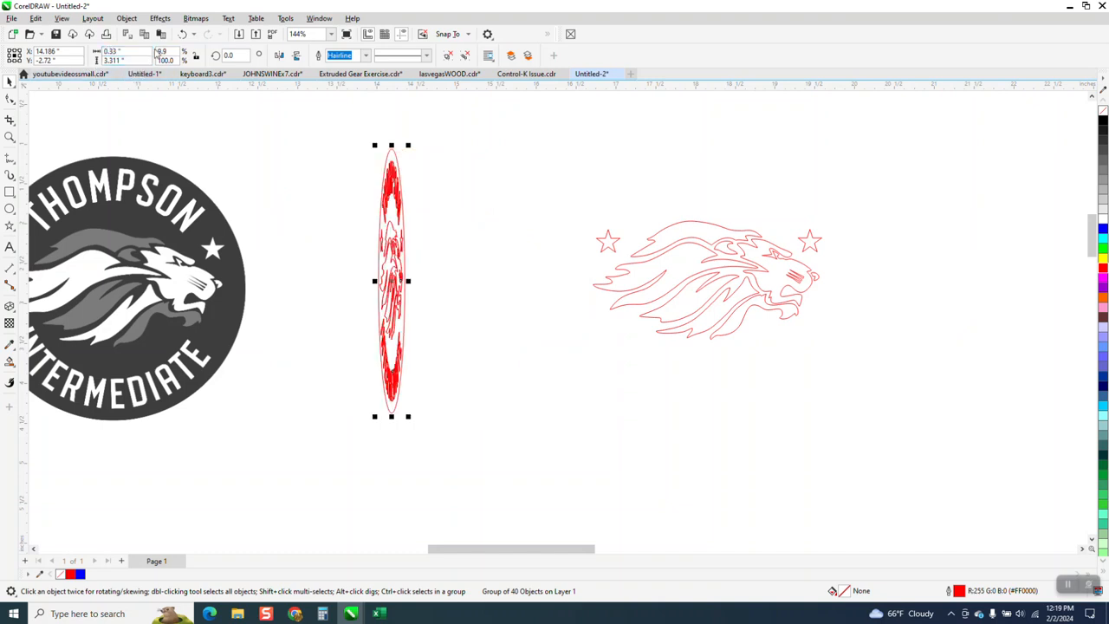
left_click(183, 34)
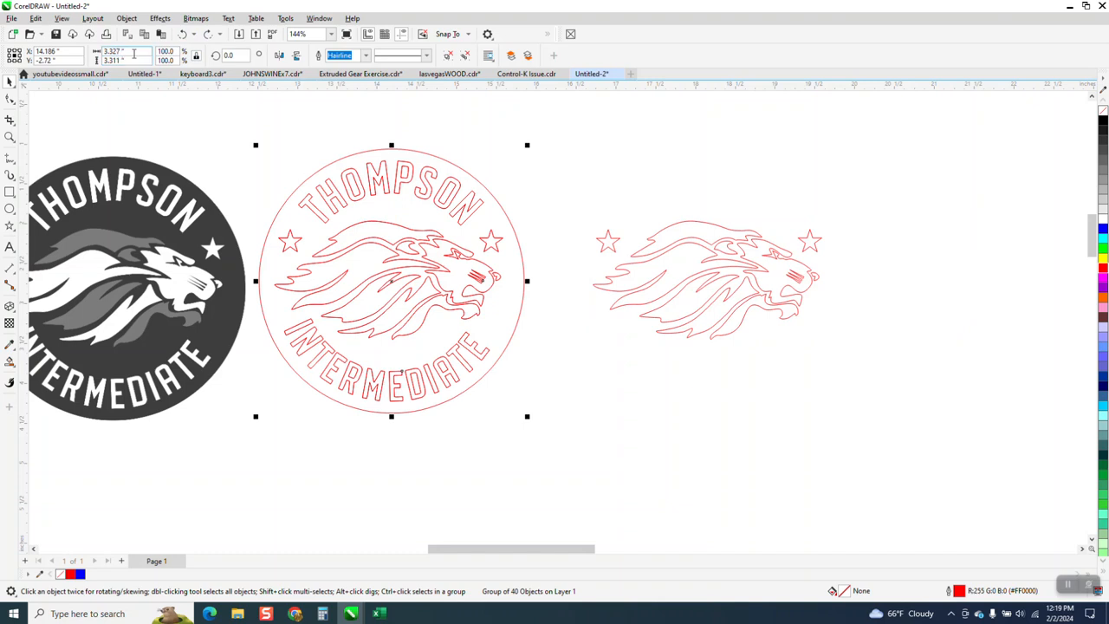
- Set the traced outline group to 3.3 inches wide and 3.3 inches high
key("Return")
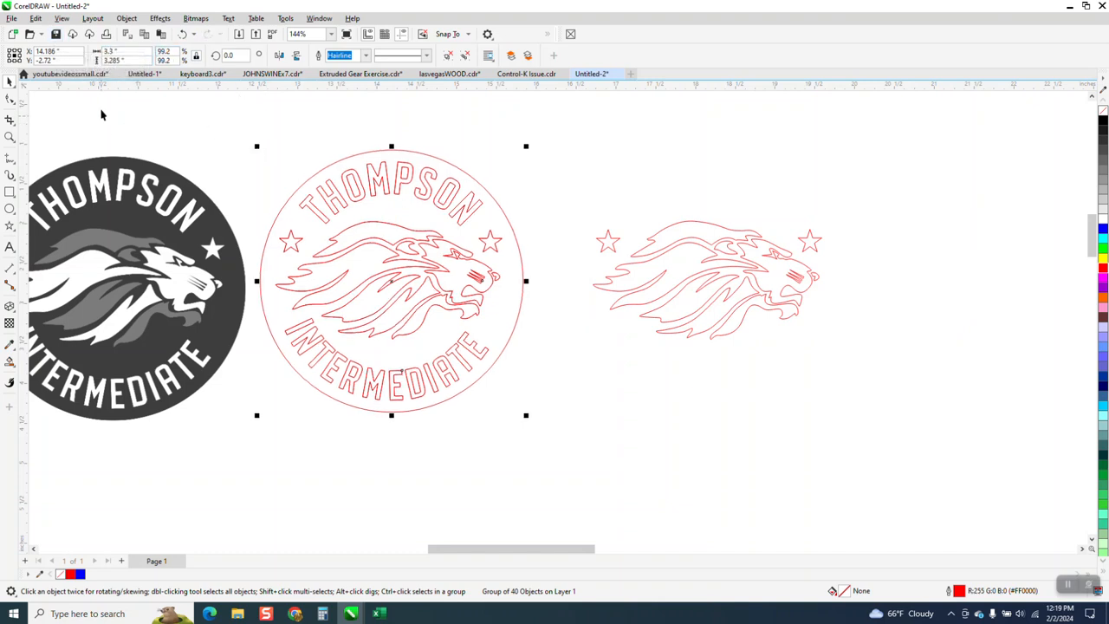
left_click(144, 61)
type("3.3")
key("Return")
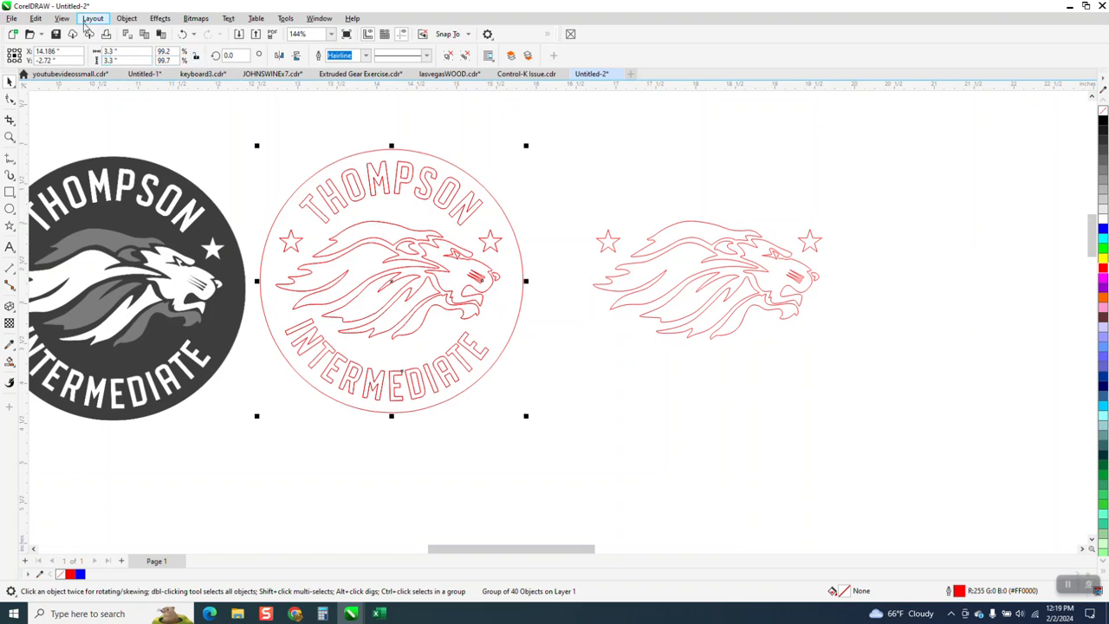
- Draw a circle about 2.8 inches across overlapping the upper part of the rebuilt lion
left_click(9, 209)
key("space")
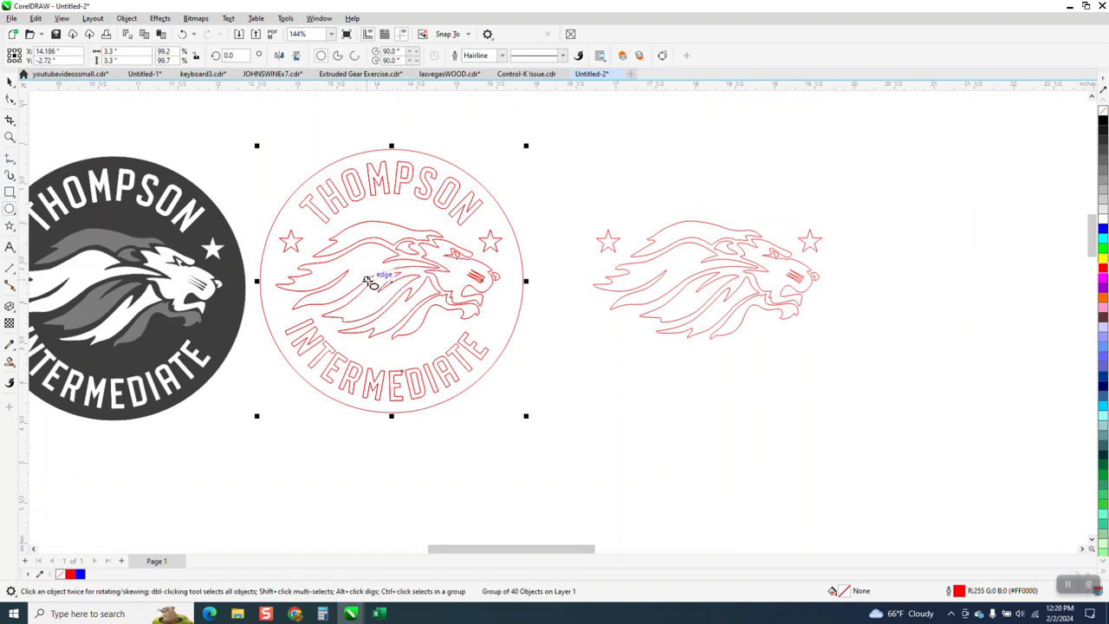
left_click_drag(393, 281, 389, 293)
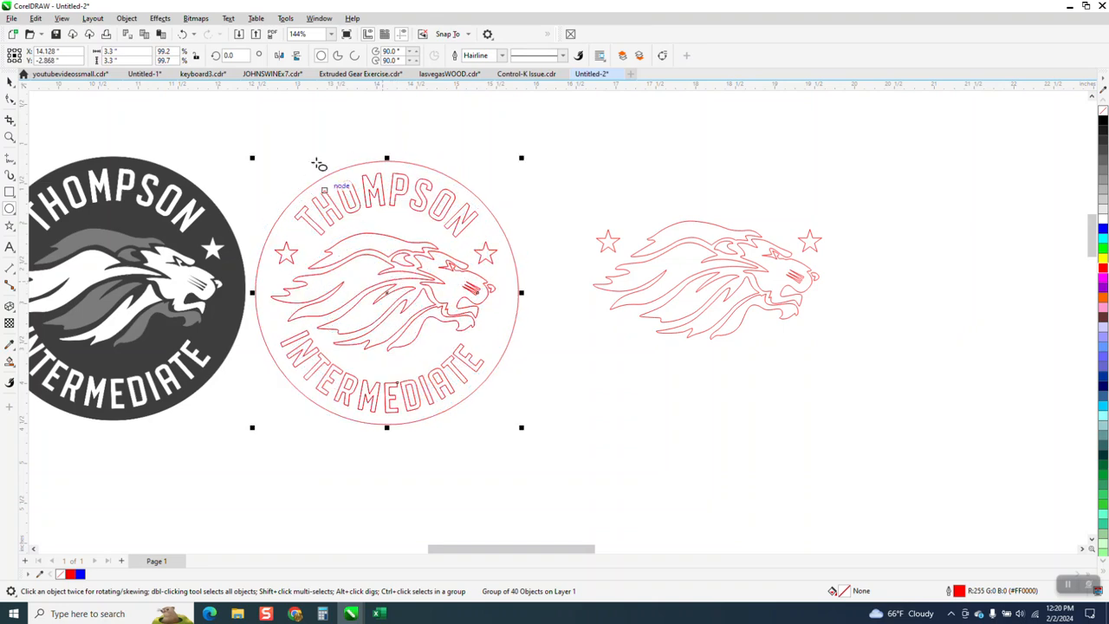
left_click(183, 34)
left_click(658, 178)
left_click_drag(659, 179, 565, 260)
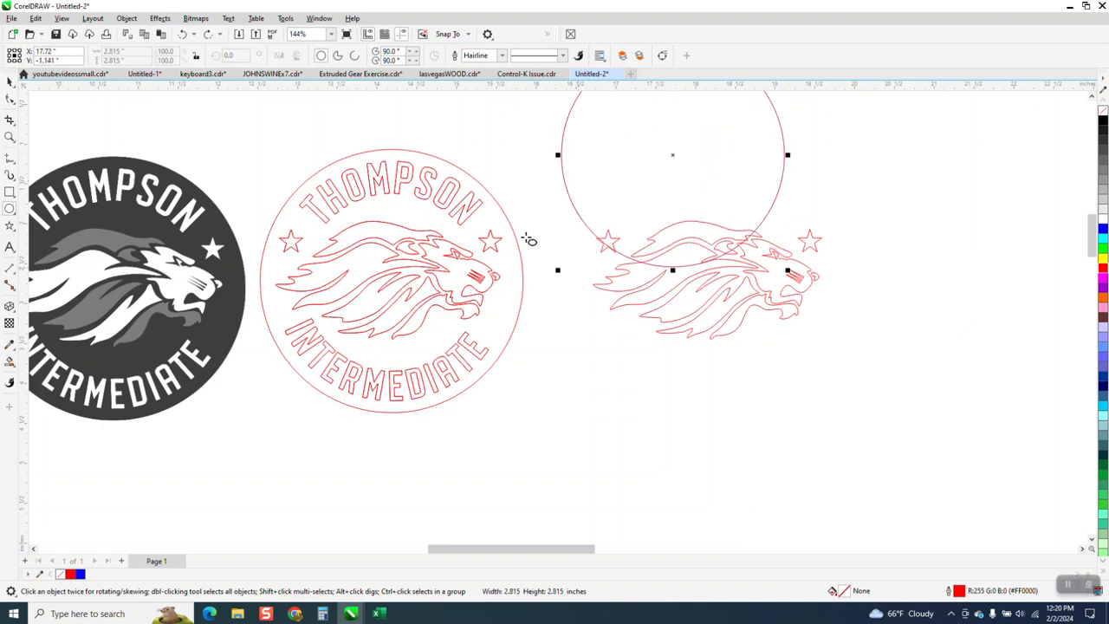
- Try setting only the circle's width to 3.3 inches and undo it
double_click(114, 50)
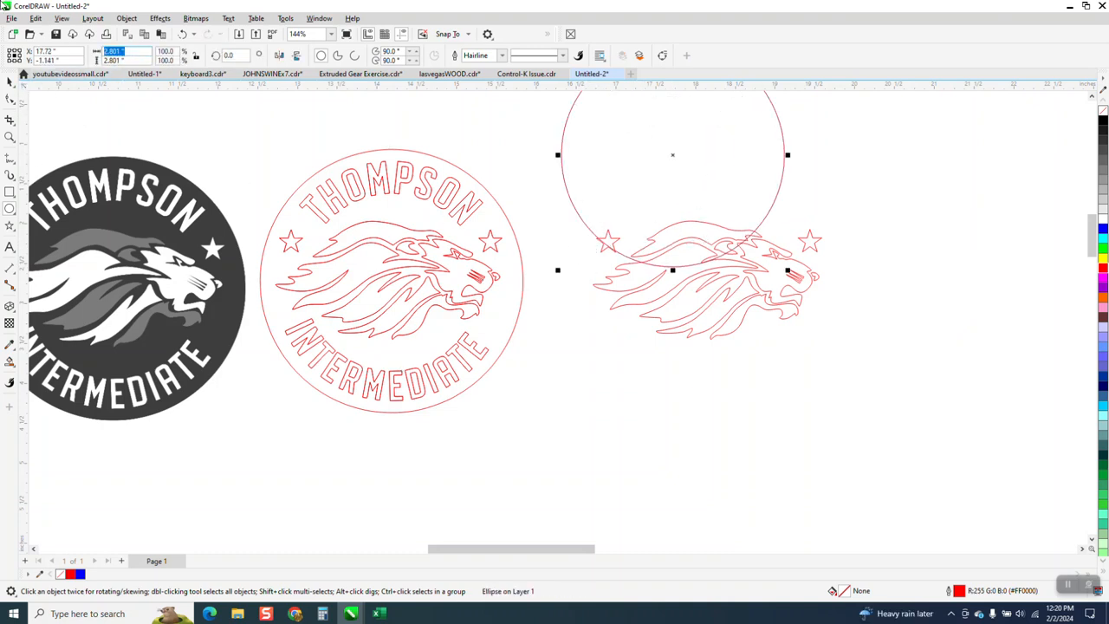
type("3.3")
key("Return")
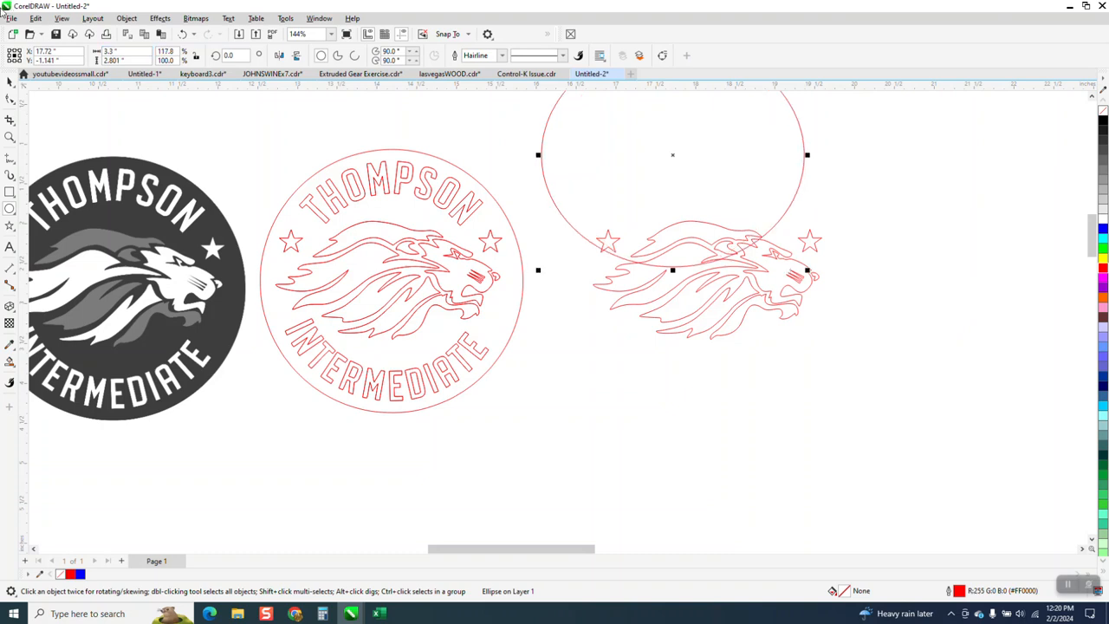
key("ctrl+z")
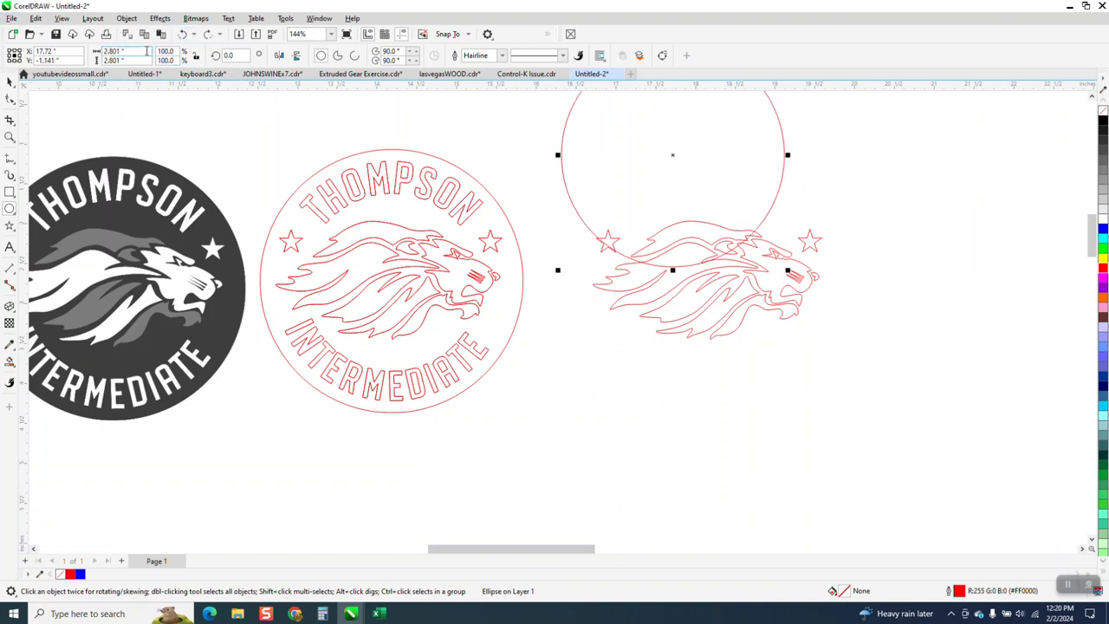
- Resize the circle proportionally to 3.3 inches in width and height
left_click(116, 51)
type("3.3")
key("Return")
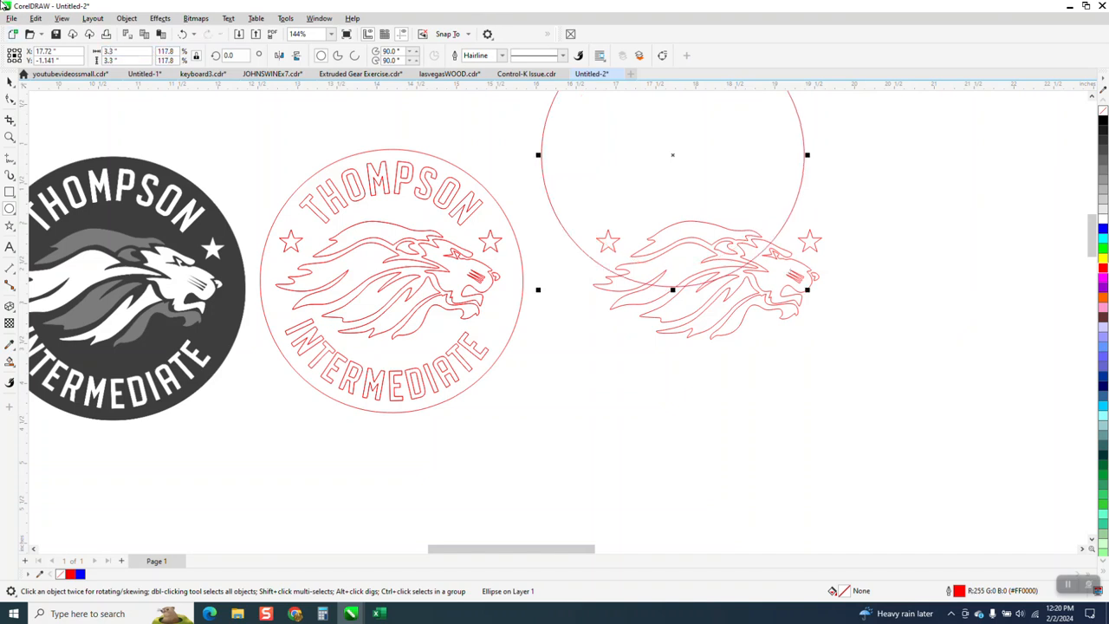
- Align the circle with the traced logo's outer ring, and shift it 4 inches right to surround the rebuilt lion
left_click(9, 81)
left_click_drag(672, 146, 413, 268)
left_click_drag(384, 288, 392, 282)
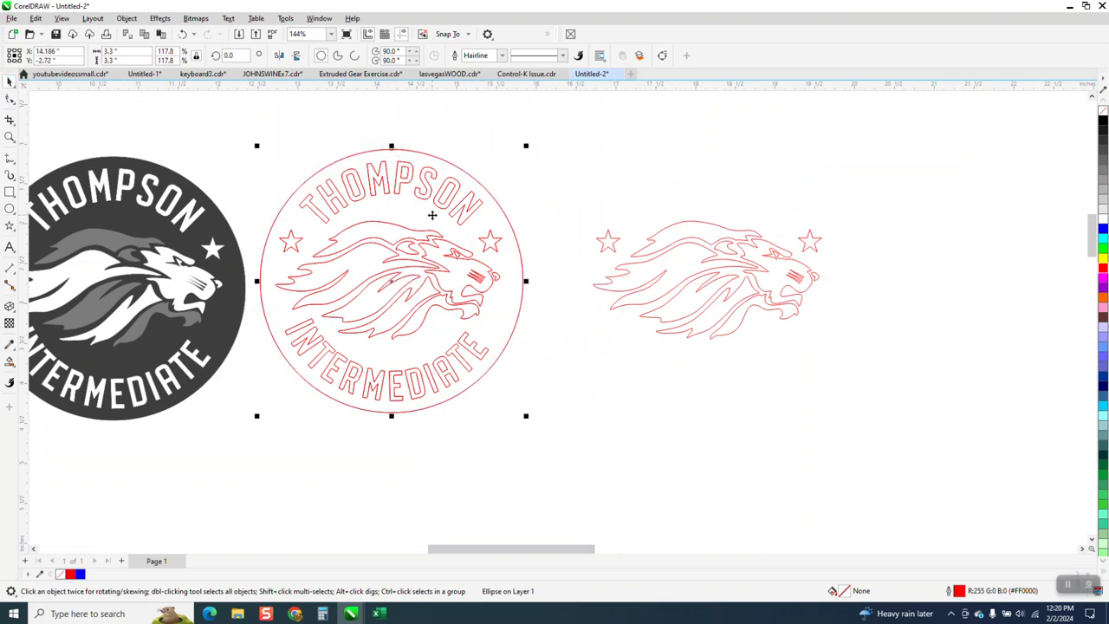
key("ctrl+z")
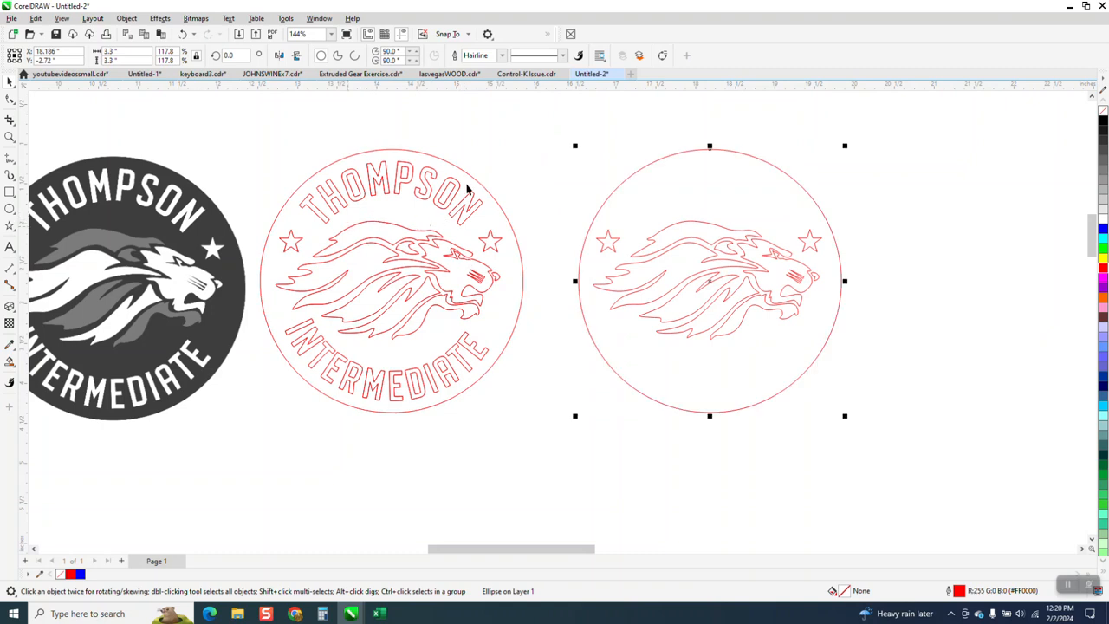
- Examine the curved THOMPSON and INTERMEDIATE lettering in the traced outline up close
left_click(8, 137)
left_click_drag(283, 142, 575, 275)
scroll(471, 218, "down", 2)
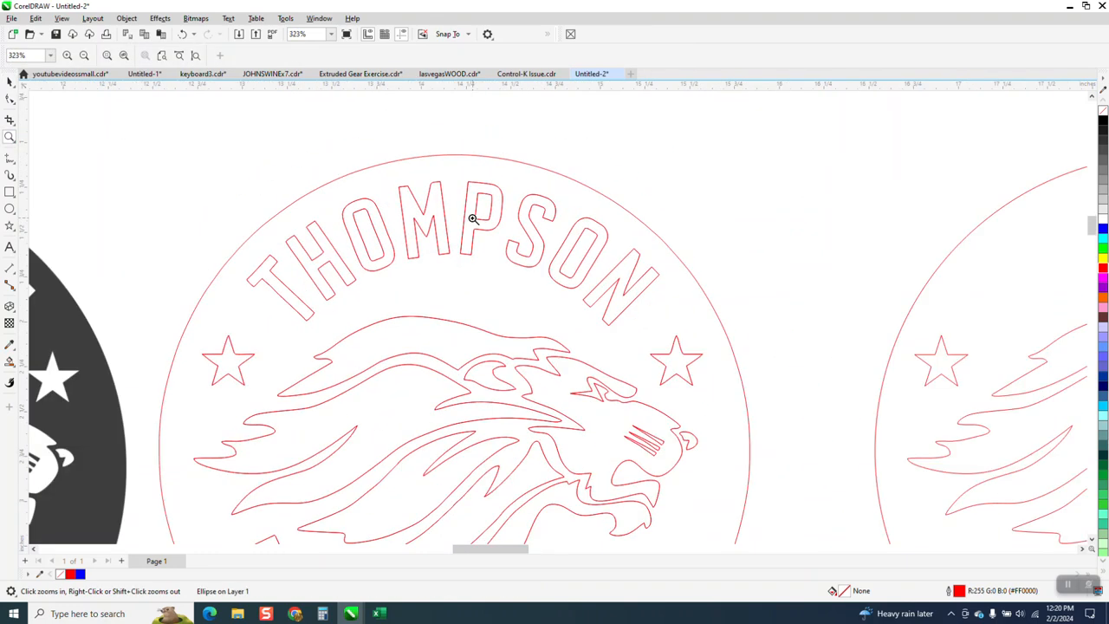
left_click_drag(304, 423, 619, 528)
scroll(440, 445, "down", 1)
scroll(431, 394, "down", 2)
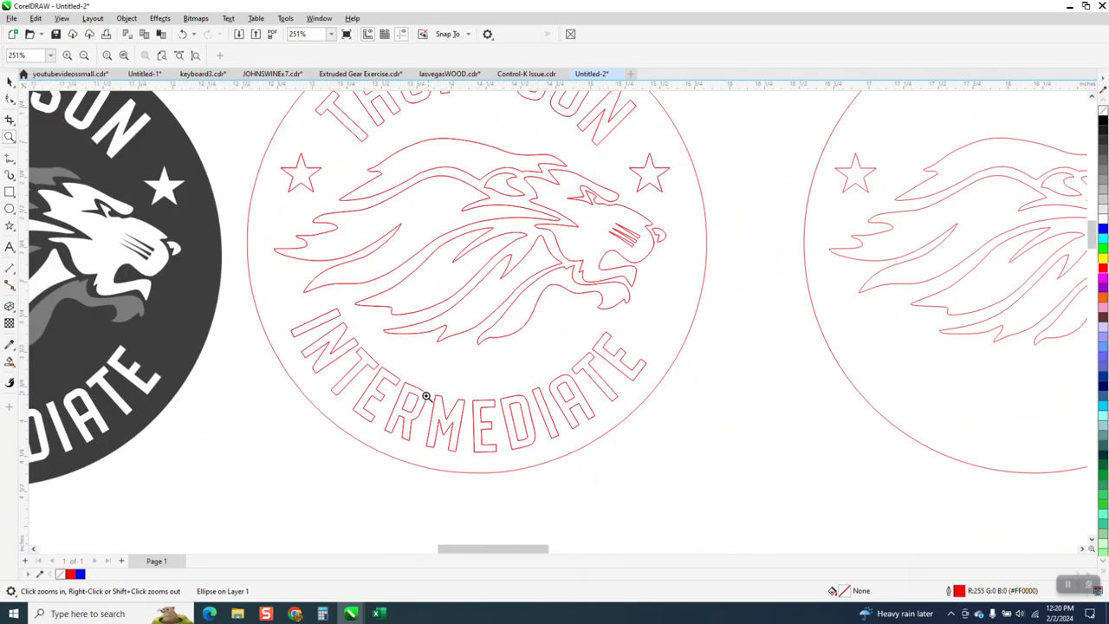
- Add the artistic text THOMPSON above the traced logo
left_click(10, 208)
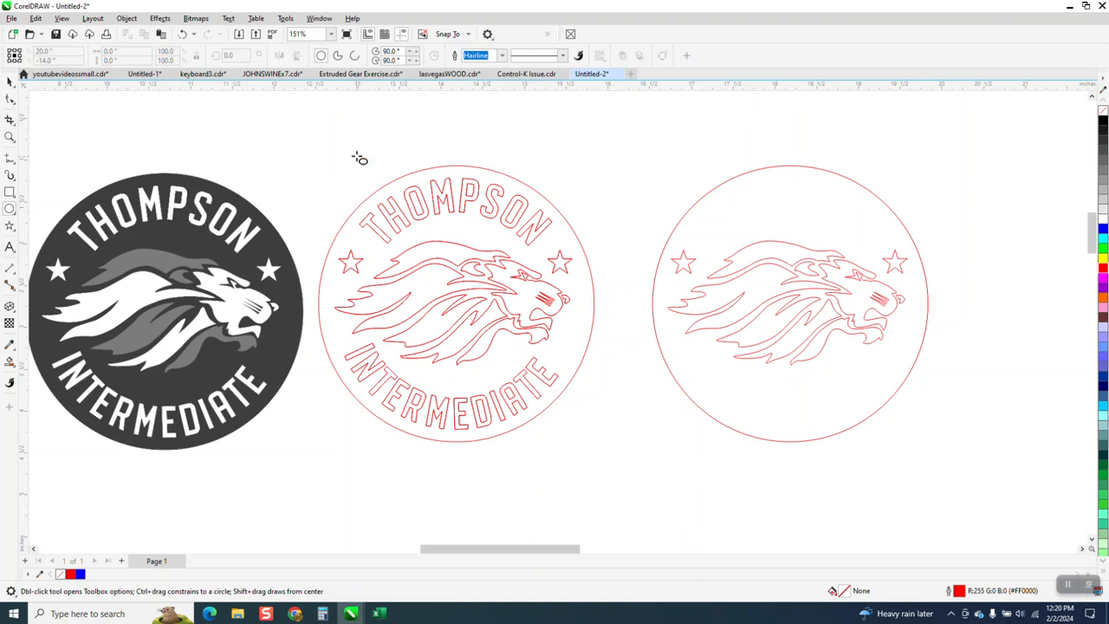
left_click(9, 247)
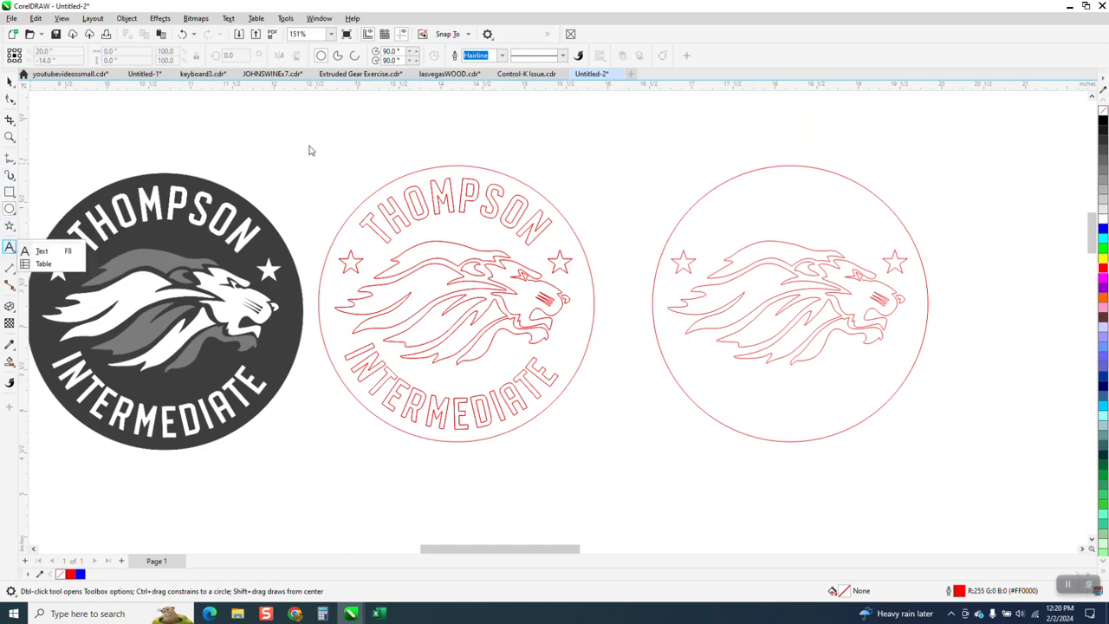
left_click(41, 252)
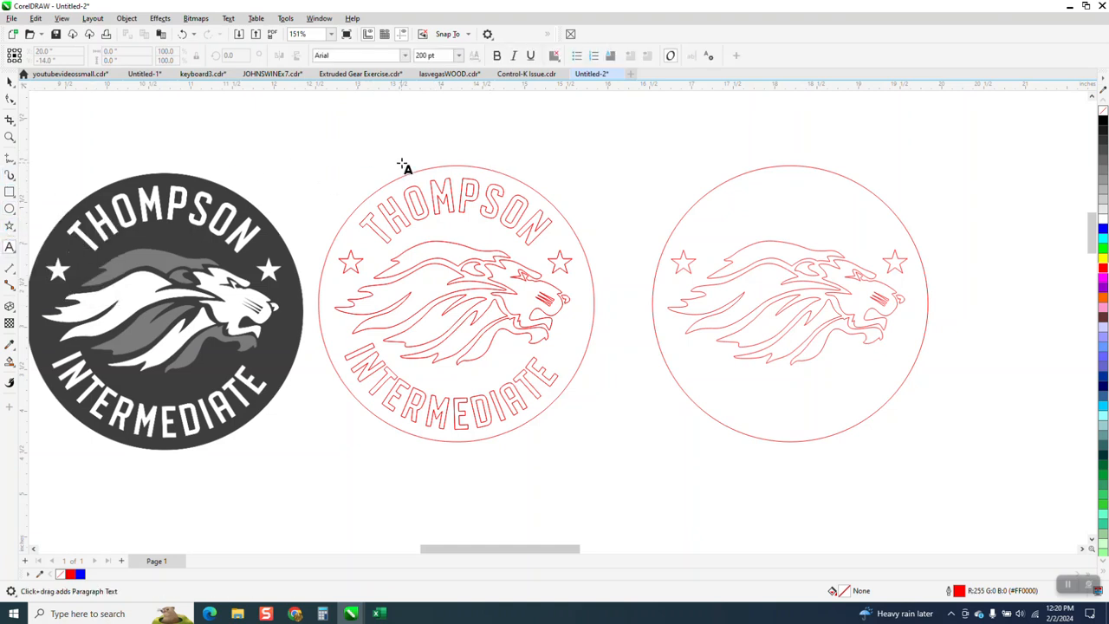
left_click(464, 160)
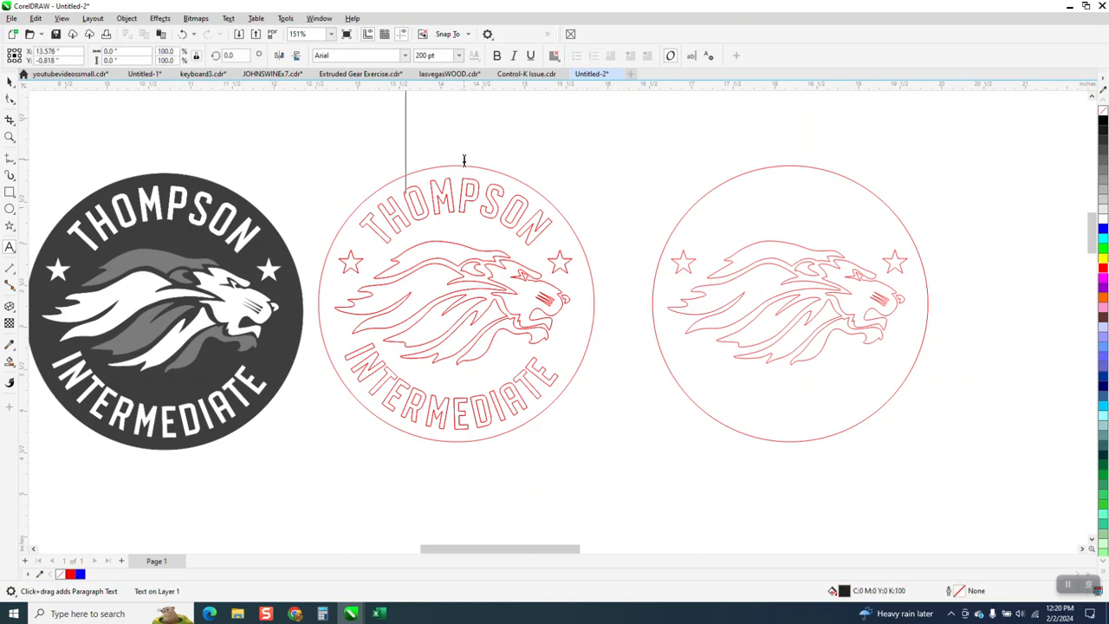
type("THOM")
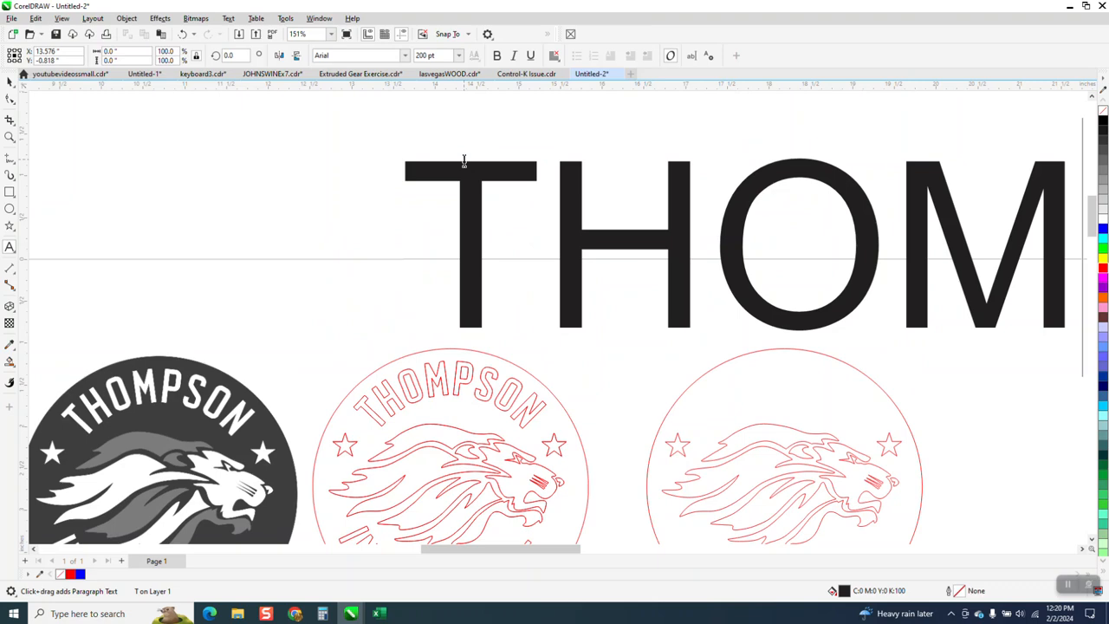
type("PS")
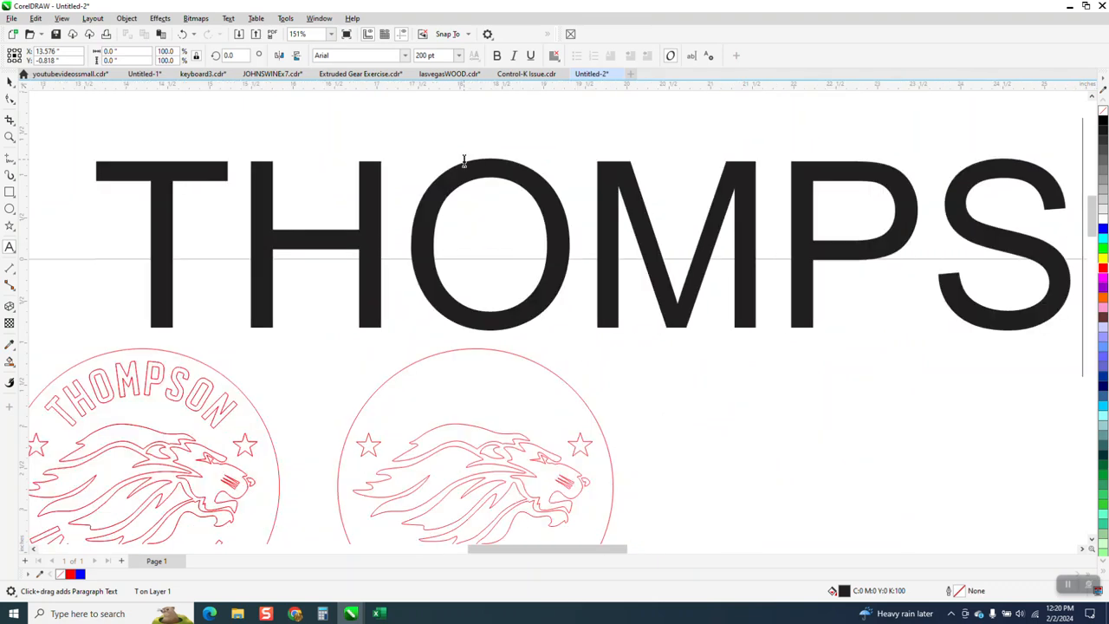
type("ON")
scroll(636, 198, "down", 3)
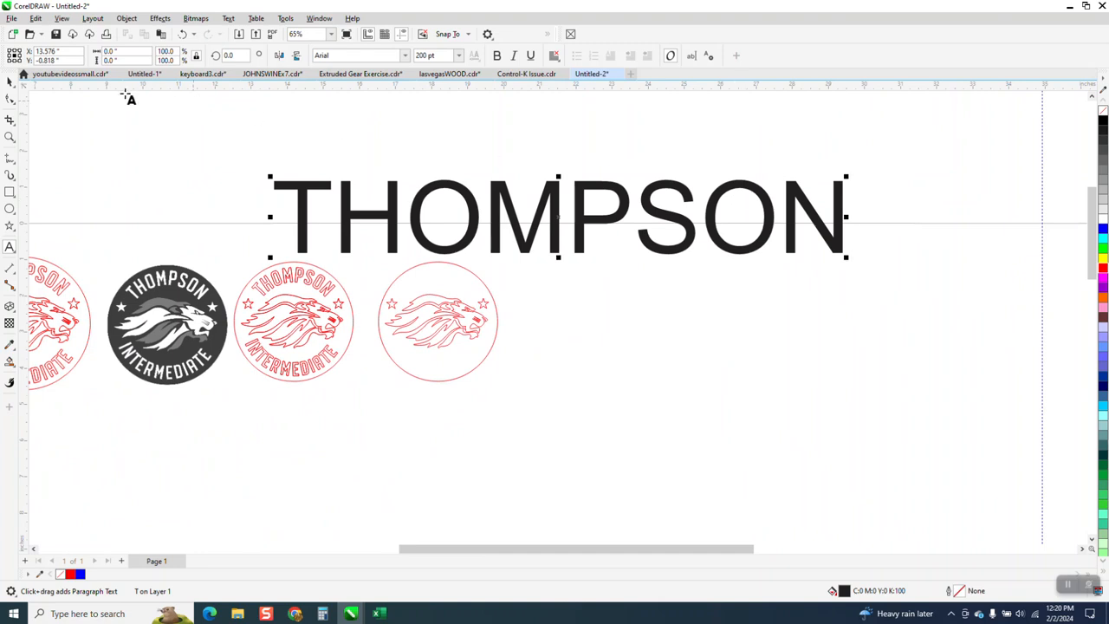
- Set the THOMPSON text in Arial Black and scale it down proportionally to about 5.1 inches wide
left_click(10, 81)
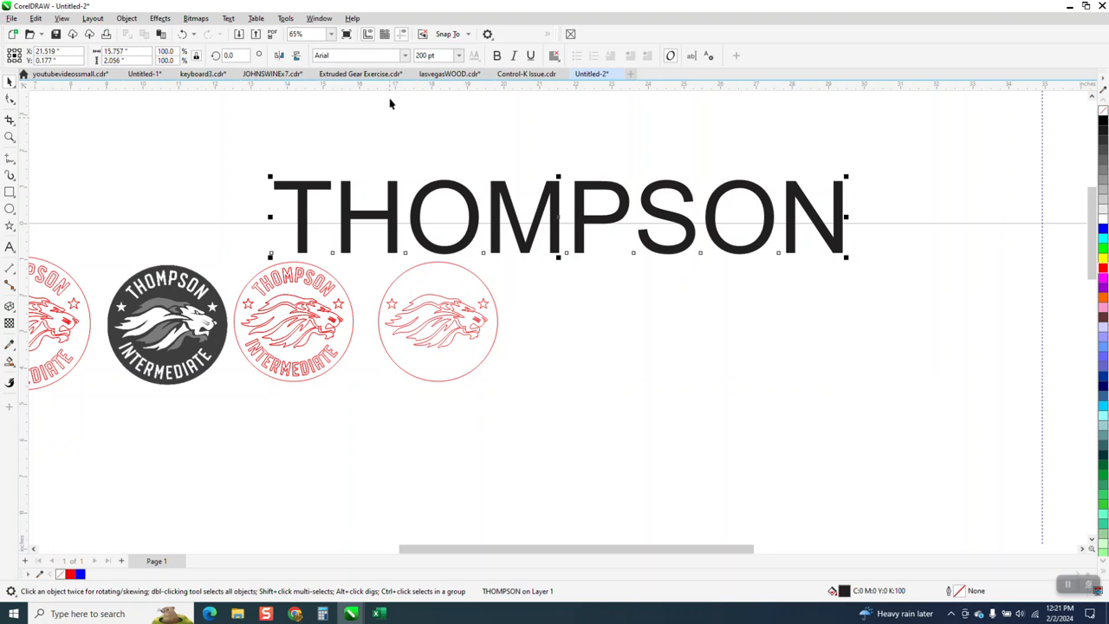
left_click(405, 56)
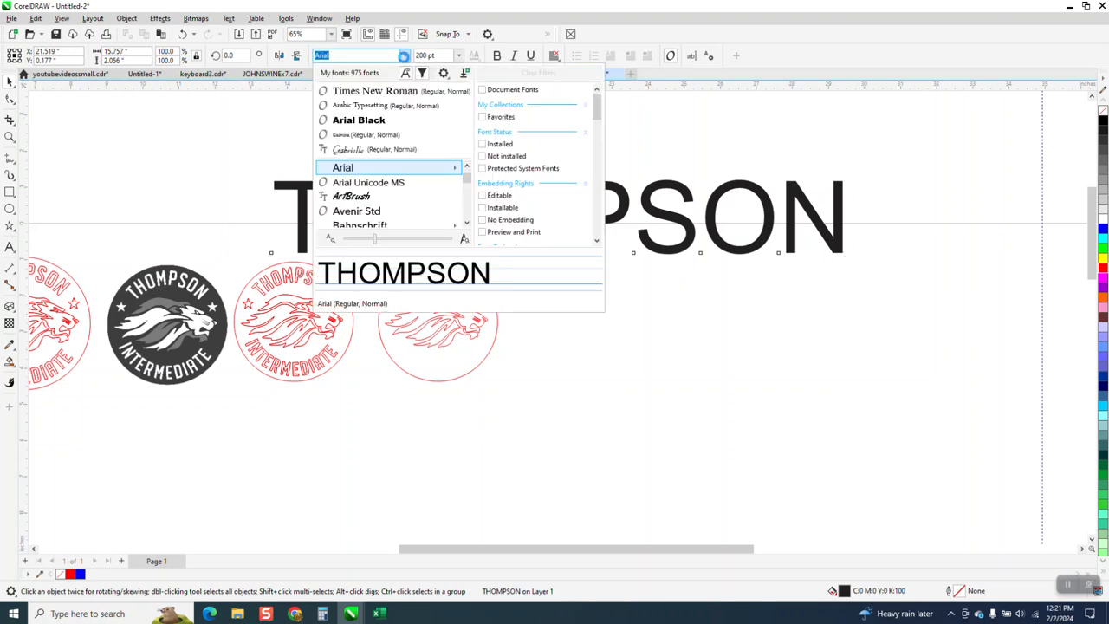
left_click(389, 121)
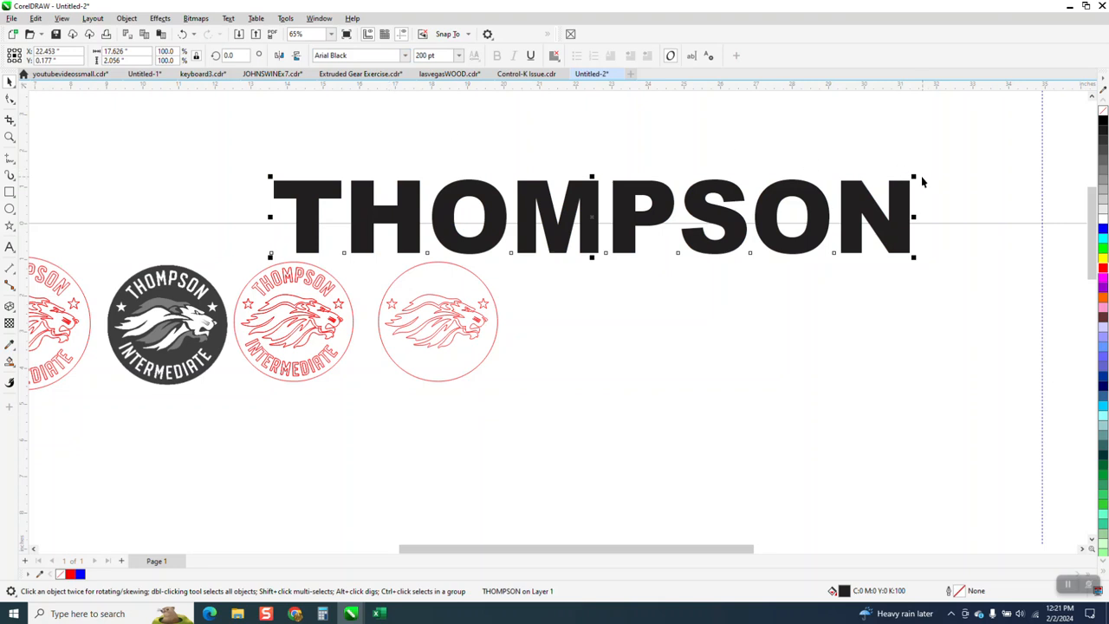
left_click_drag(915, 176, 673, 226)
- Change the THOMPSON text's font to Arial Narrow and scale it down to about 2.8 inches wide
left_click(405, 56)
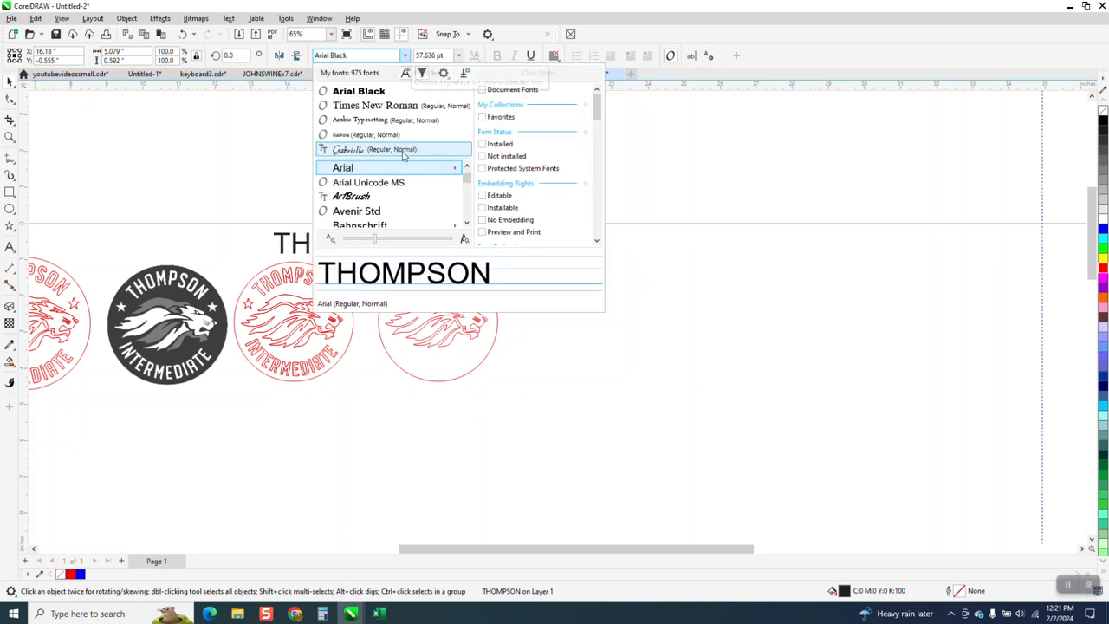
mouse_move(405, 169)
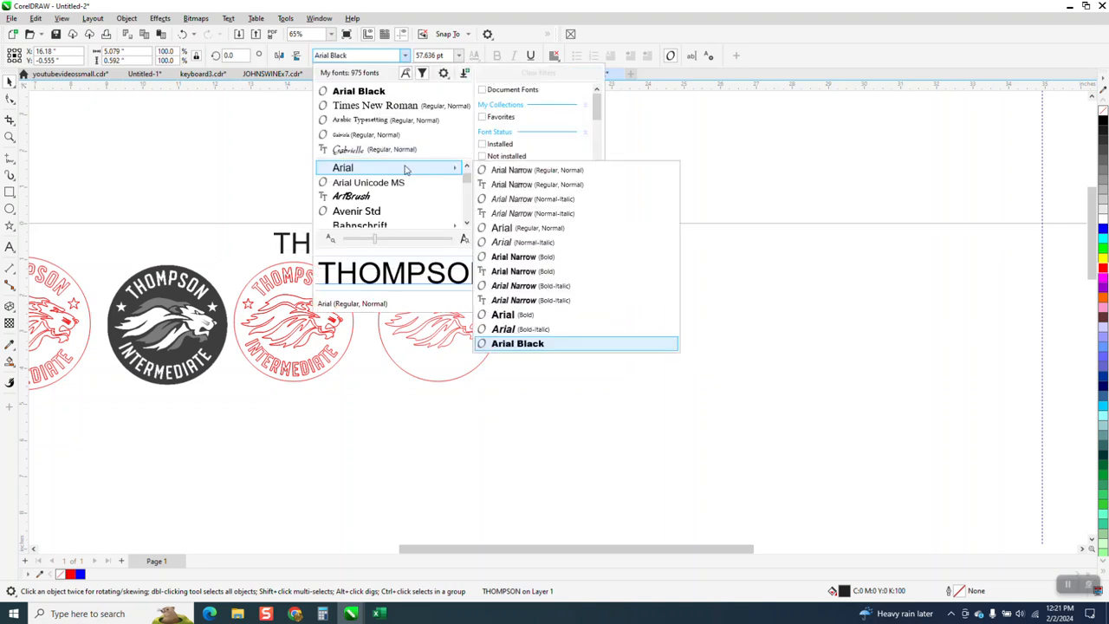
left_click(518, 186)
left_click_drag(415, 227, 382, 234)
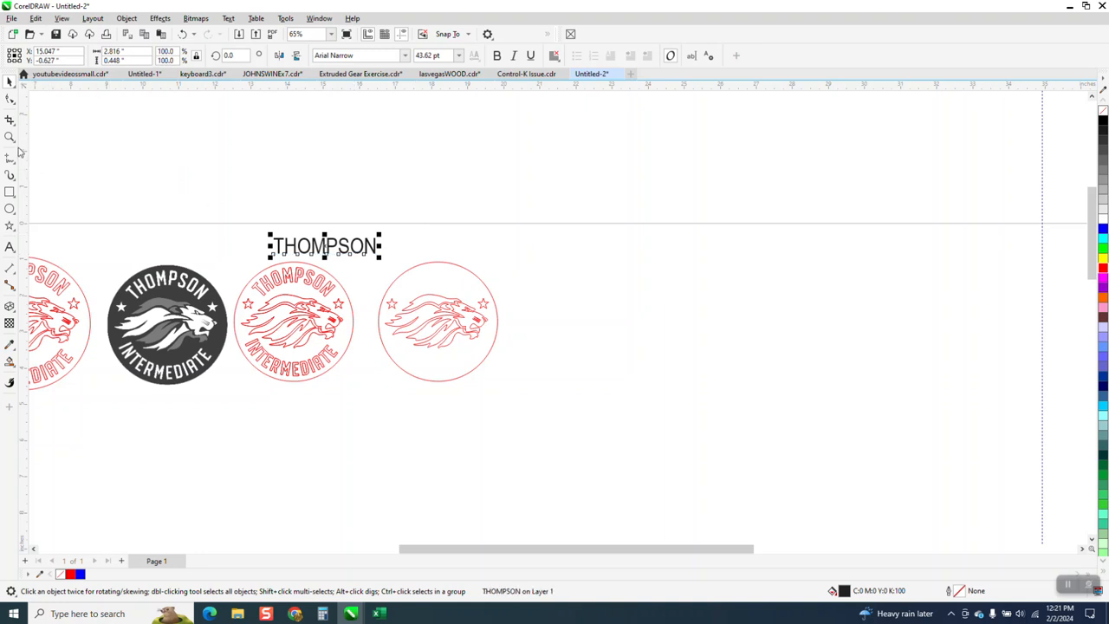
- Move the THOMPSON text up so it sits clear above the traced logo
key("z")
left_click_drag(235, 200, 558, 349)
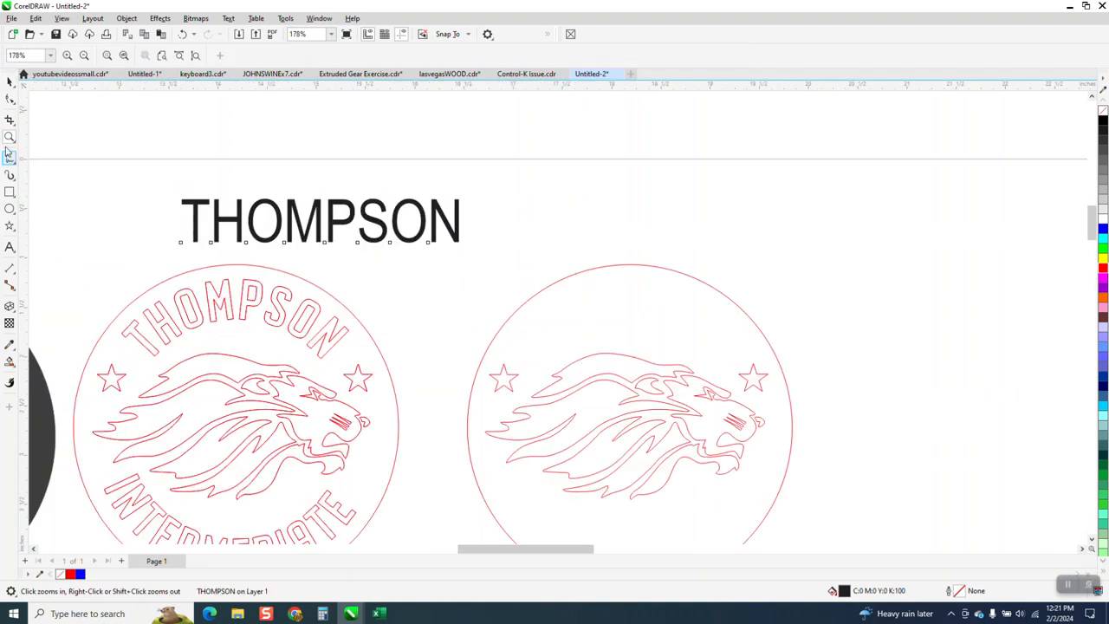
left_click(9, 81)
left_click_drag(314, 220, 246, 152)
scroll(246, 153, "down", 2)
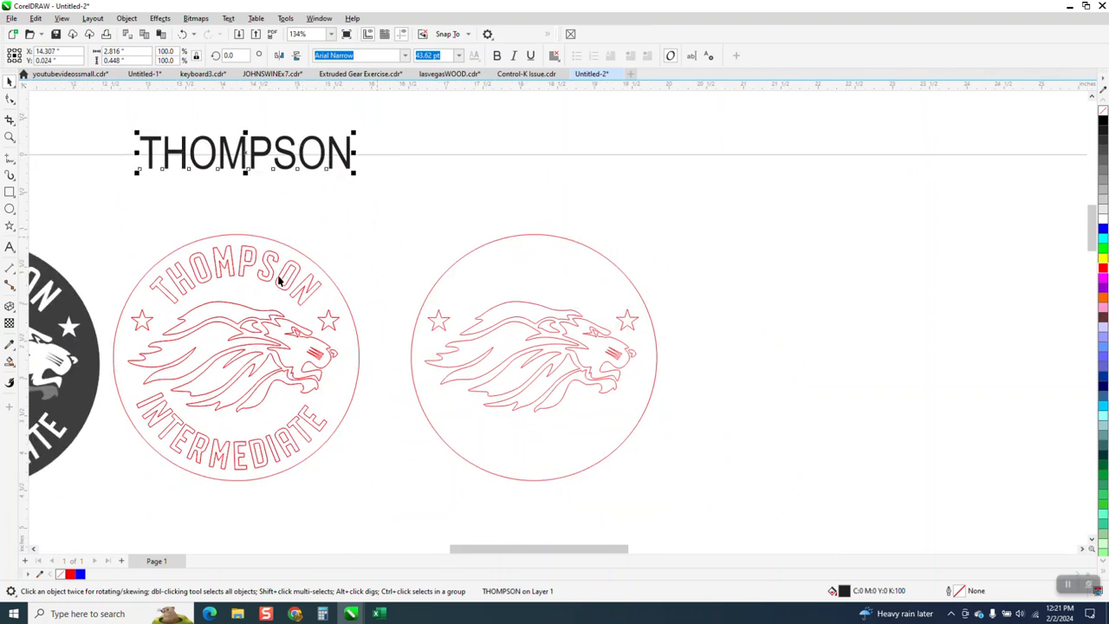
- Place a copy of the rebuilt outer circle, scaled to about 2.6 inches, 4 inches right of the original with the THOMPSON text above it
left_click(609, 266)
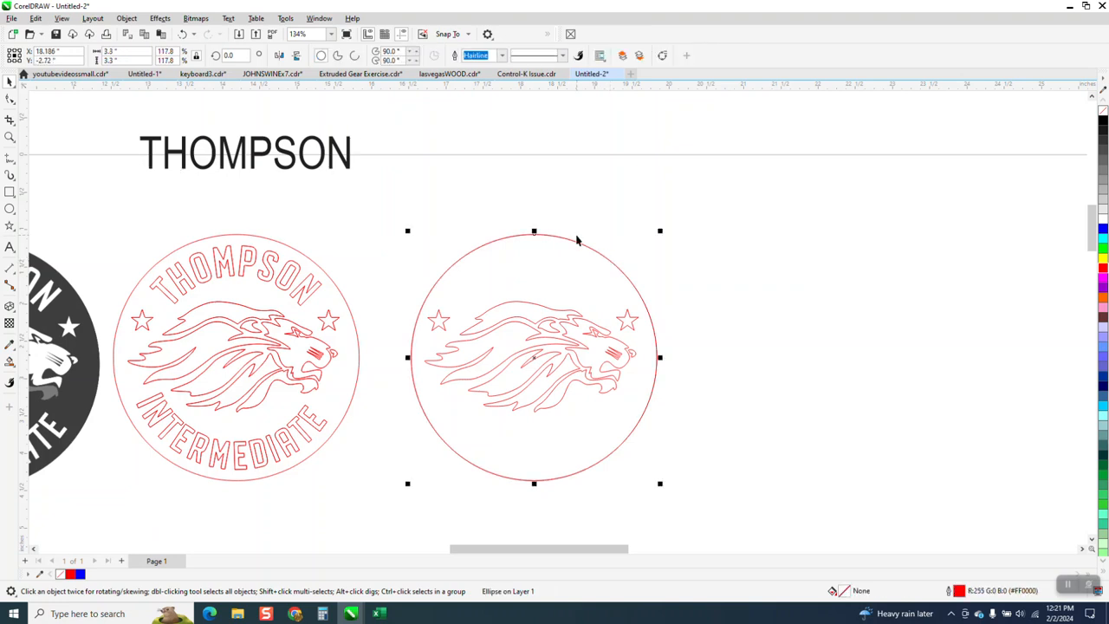
left_click_drag(660, 231, 647, 251)
key("shift+Left")
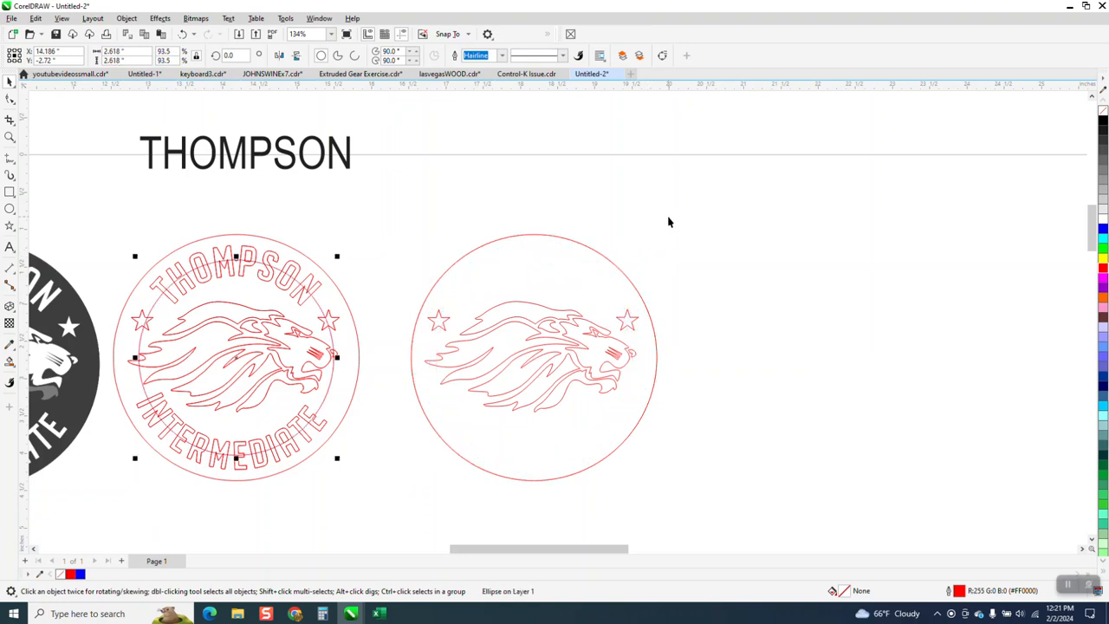
key("shift+Right")
key("shift+Right")
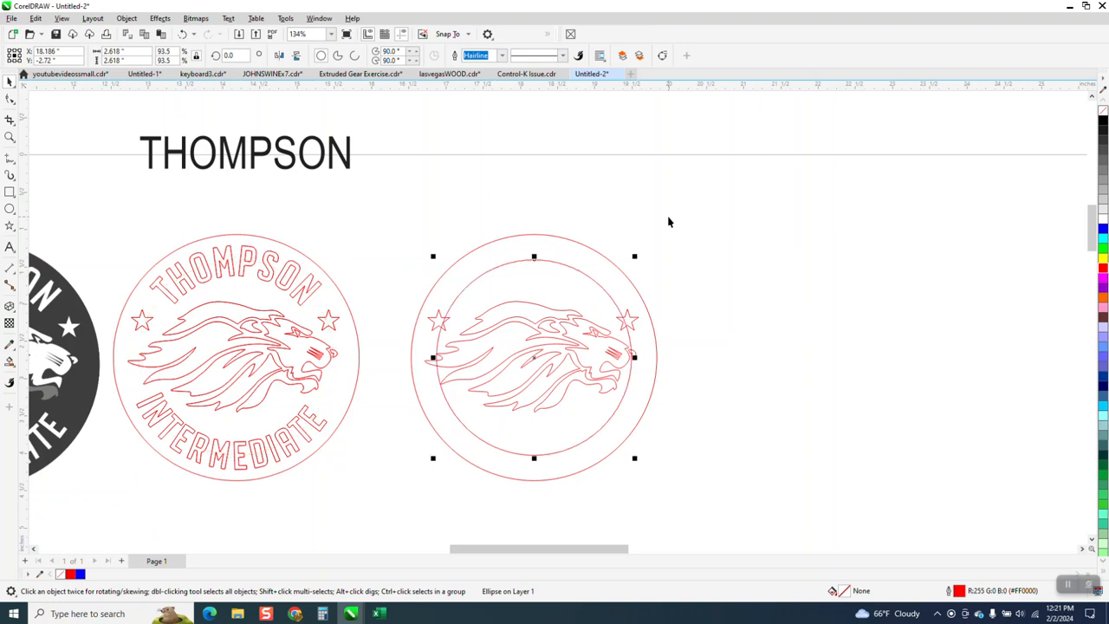
left_click_drag(352, 169, 918, 219)
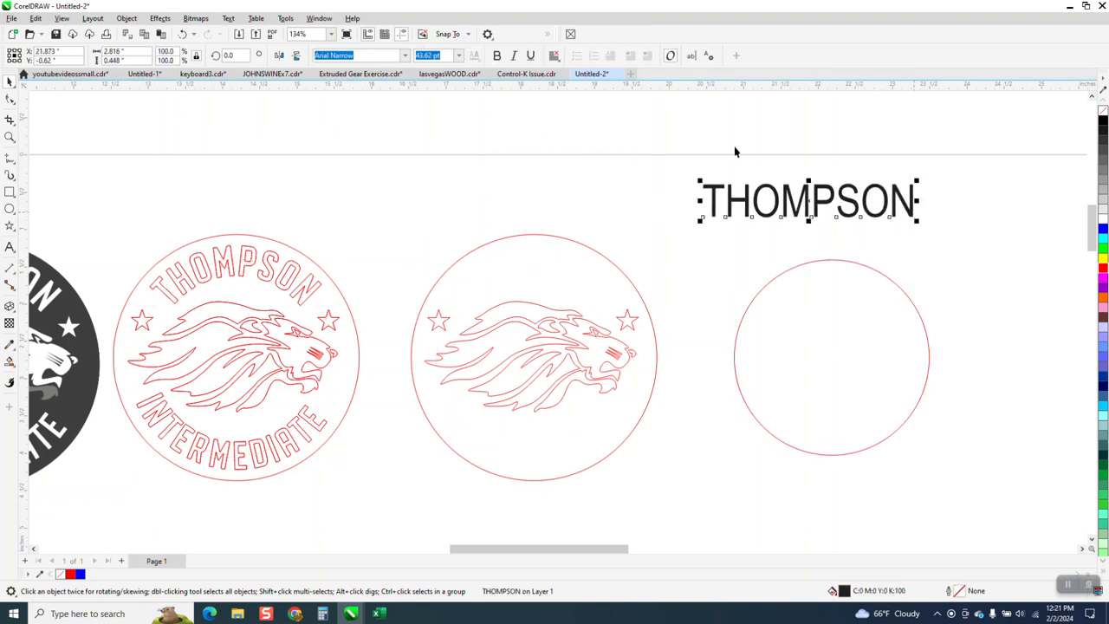
- Try fitting the THOMPSON text to the top of the small circle at a -0.125 inch offset
left_click(228, 18)
left_click(257, 177)
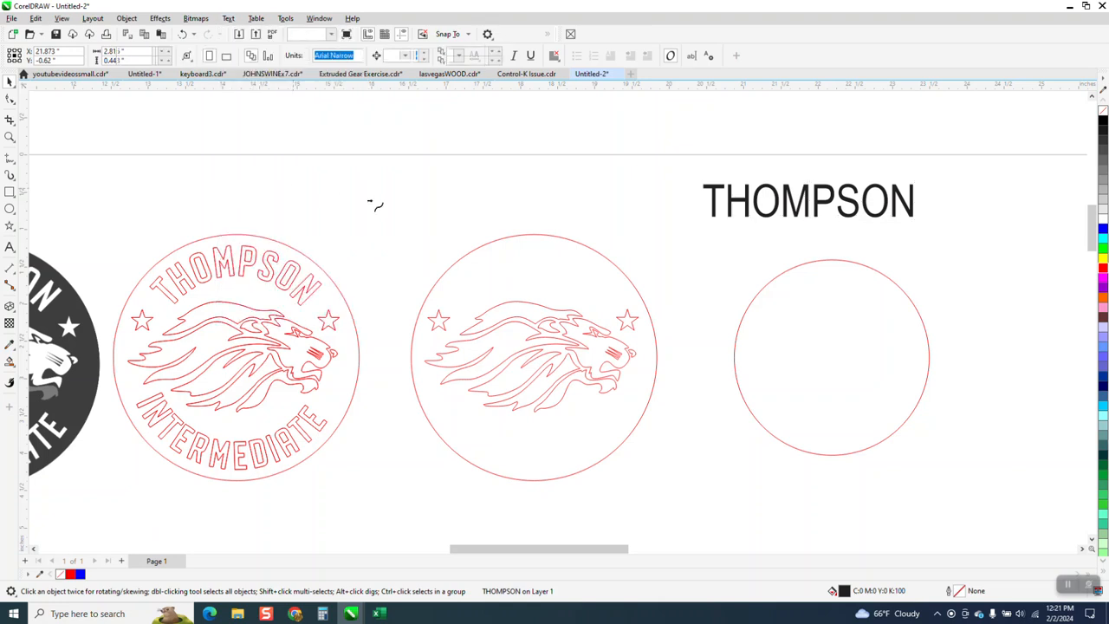
left_click(828, 274)
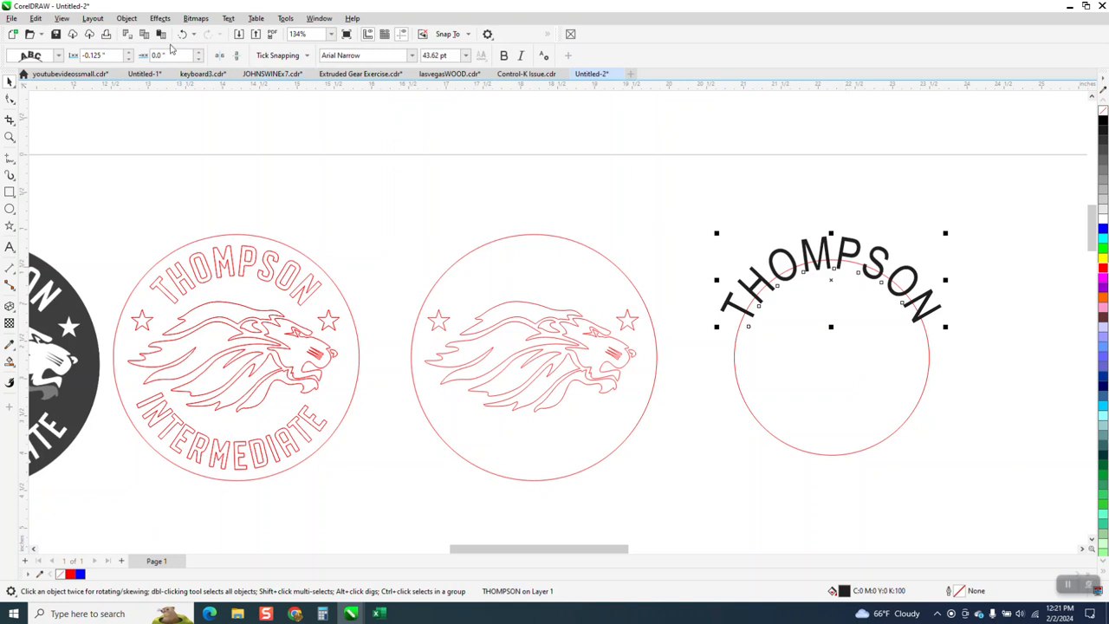
- Break the curved THOMPSON text apart from the small circle and shift the text 4 inches left into the rebuilt logo
left_click_drag(689, 205, 904, 444)
left_click_drag(992, 486, 993, 486)
left_click(127, 19)
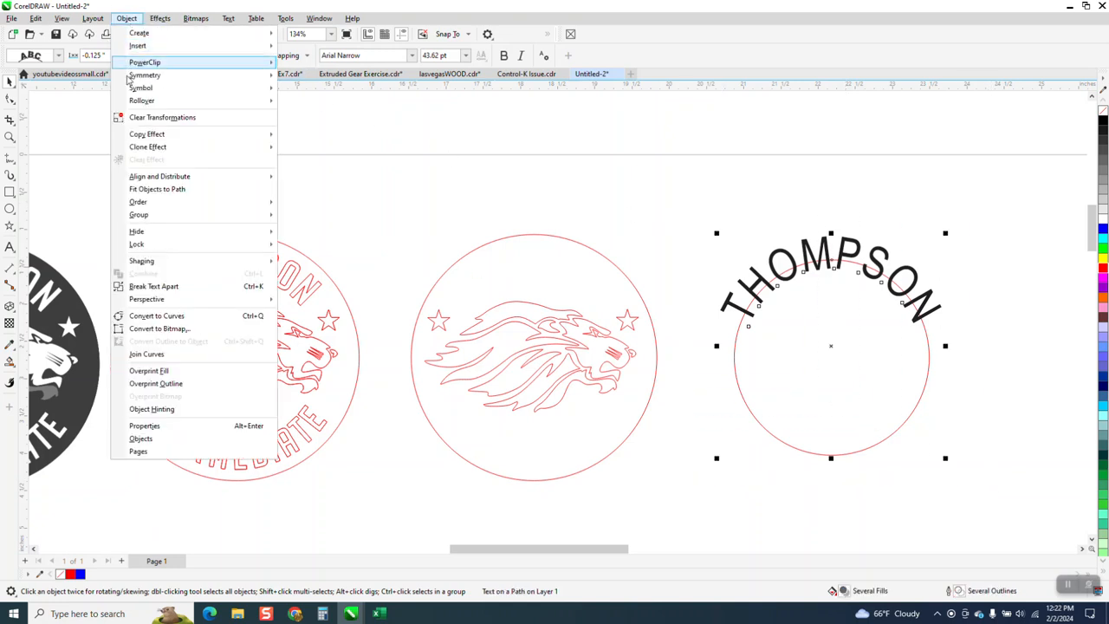
mouse_move(148, 216)
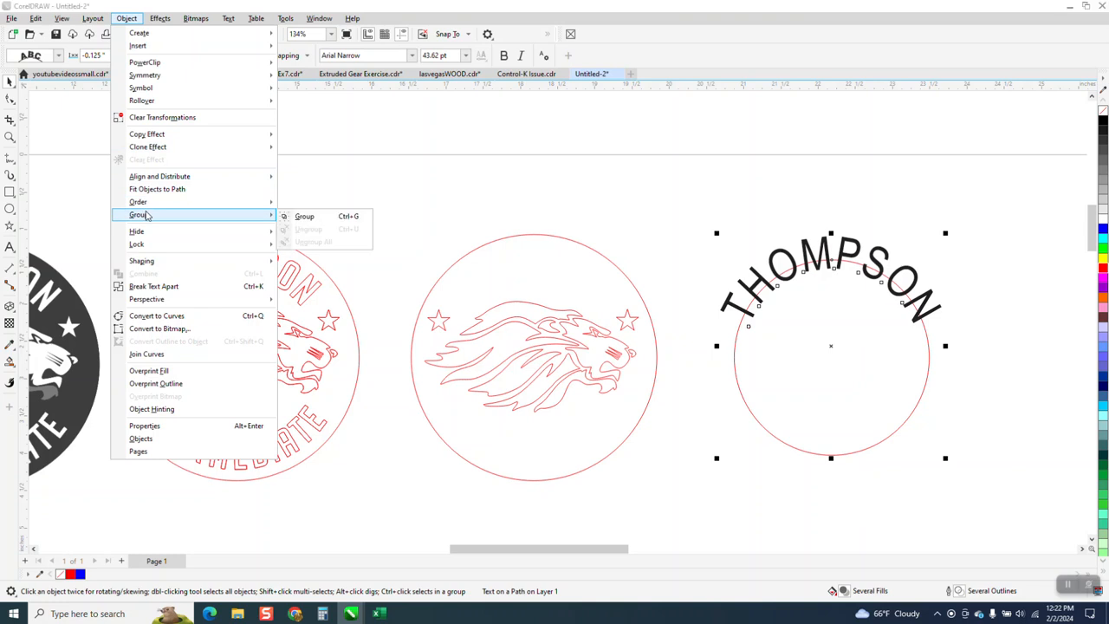
left_click(156, 287)
left_click(612, 209)
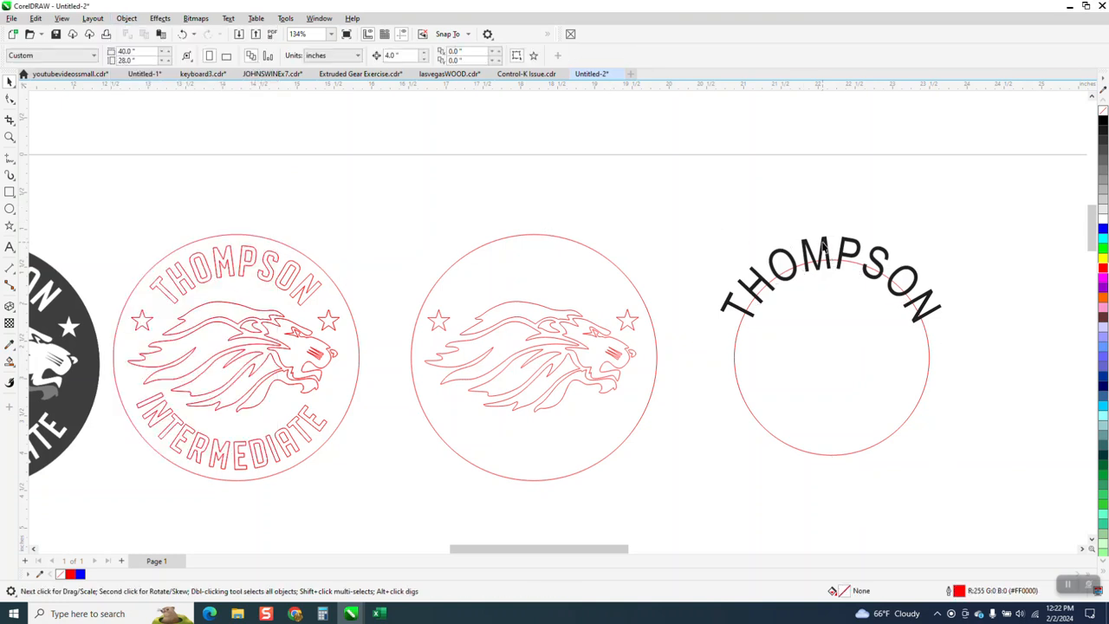
left_click(824, 246)
key("Left")
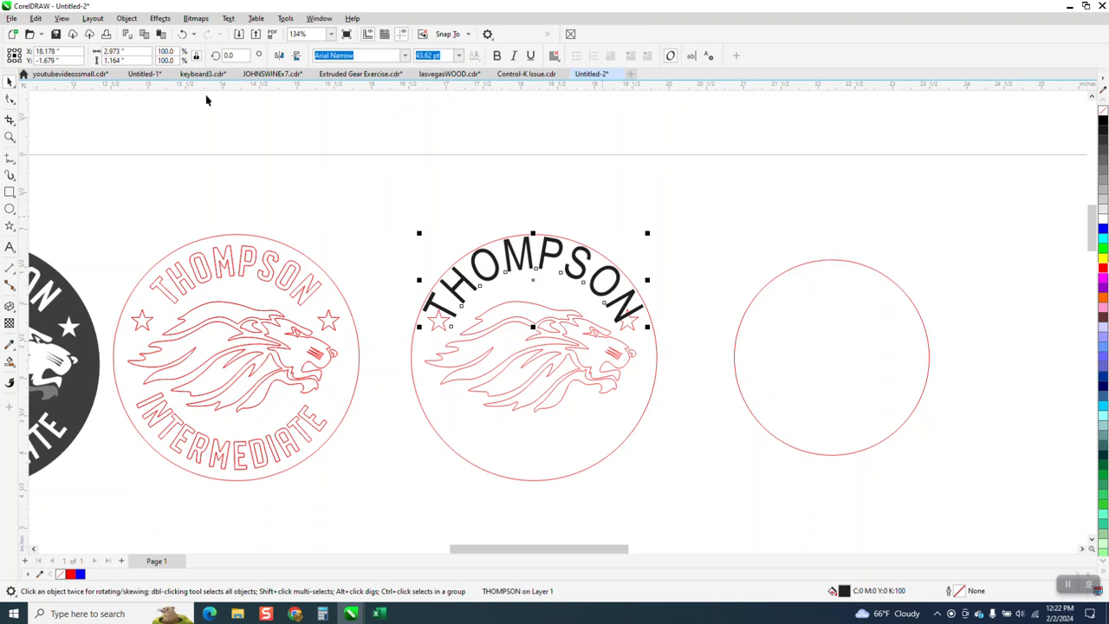
- Undo the curved text's shift, its separation from the circle and the path fitting
left_click(183, 34)
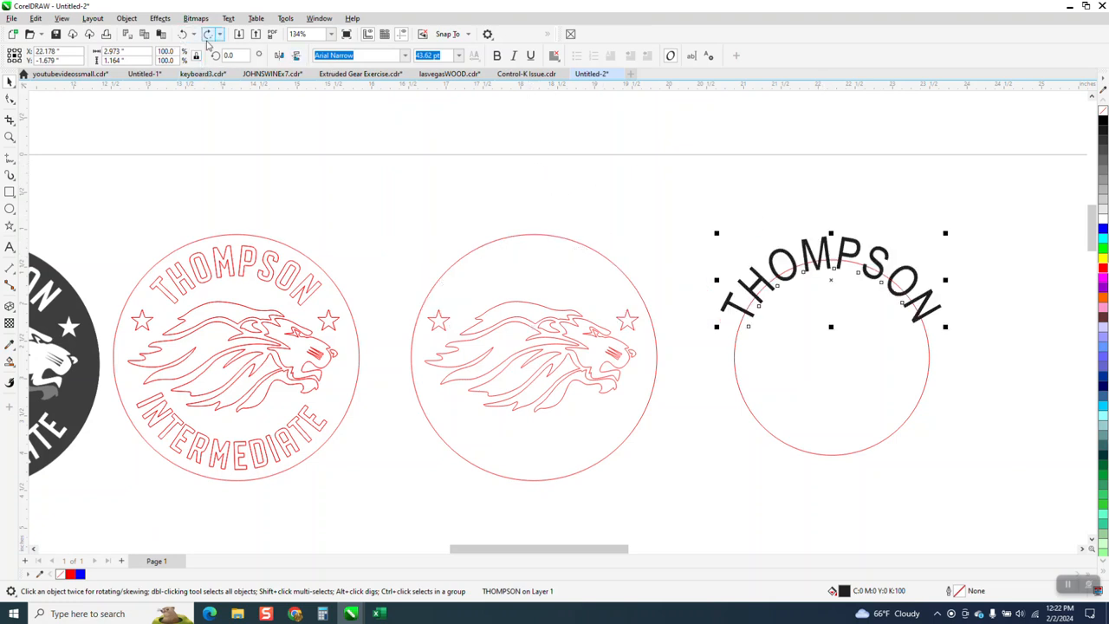
left_click(183, 34)
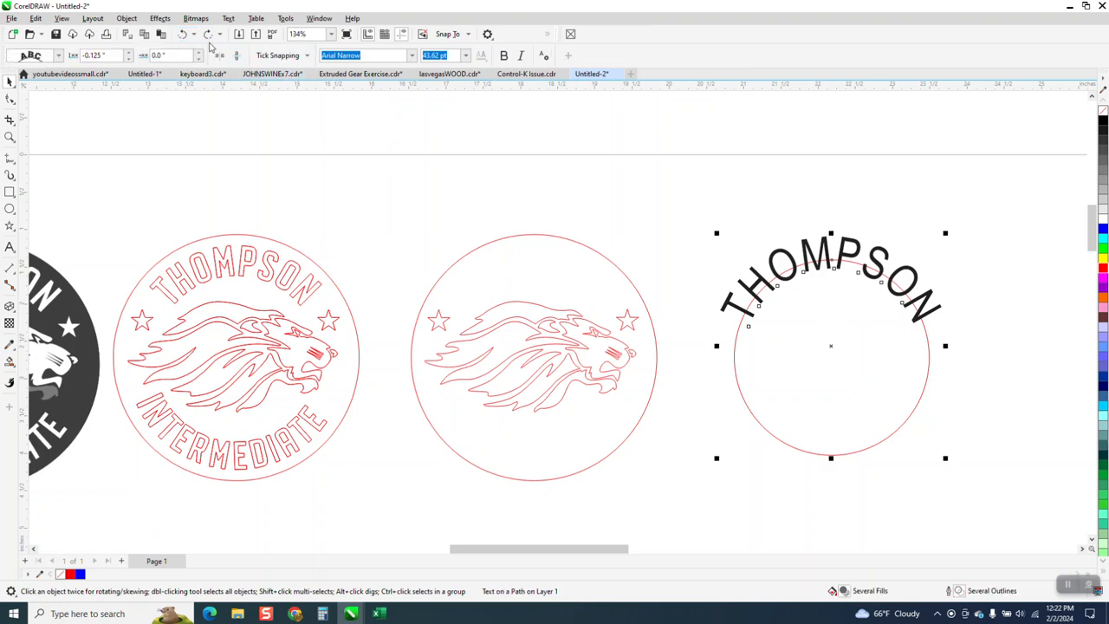
left_click(183, 34)
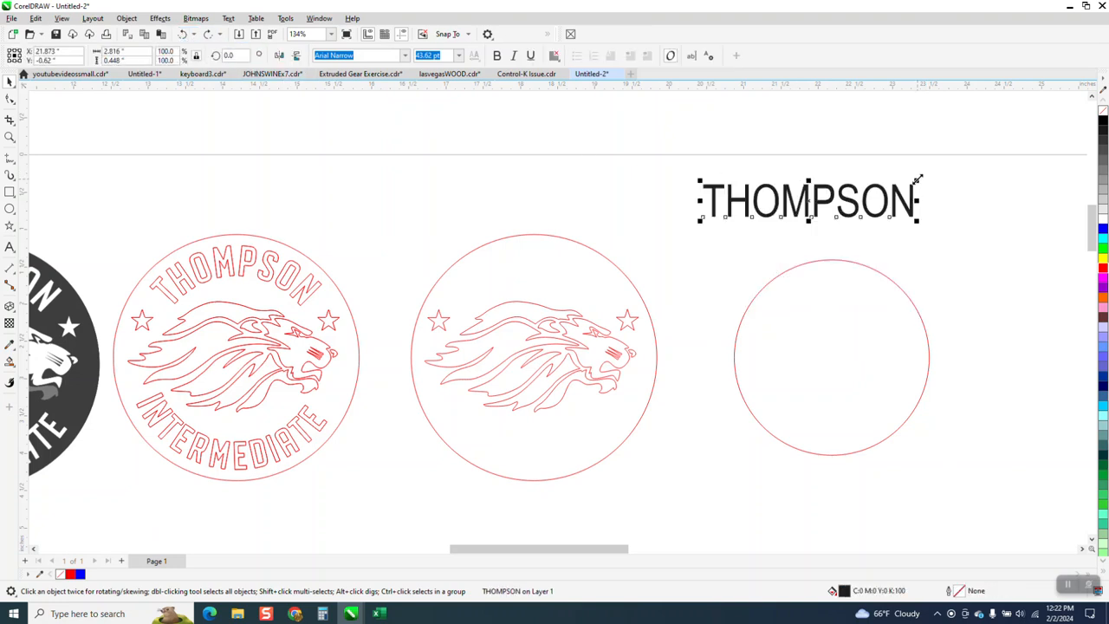
- Scale the straight THOMPSON text down to about 2.2 inches wide and fit it to the small circle at a -0.125 inch offset
left_click_drag(918, 179, 877, 187)
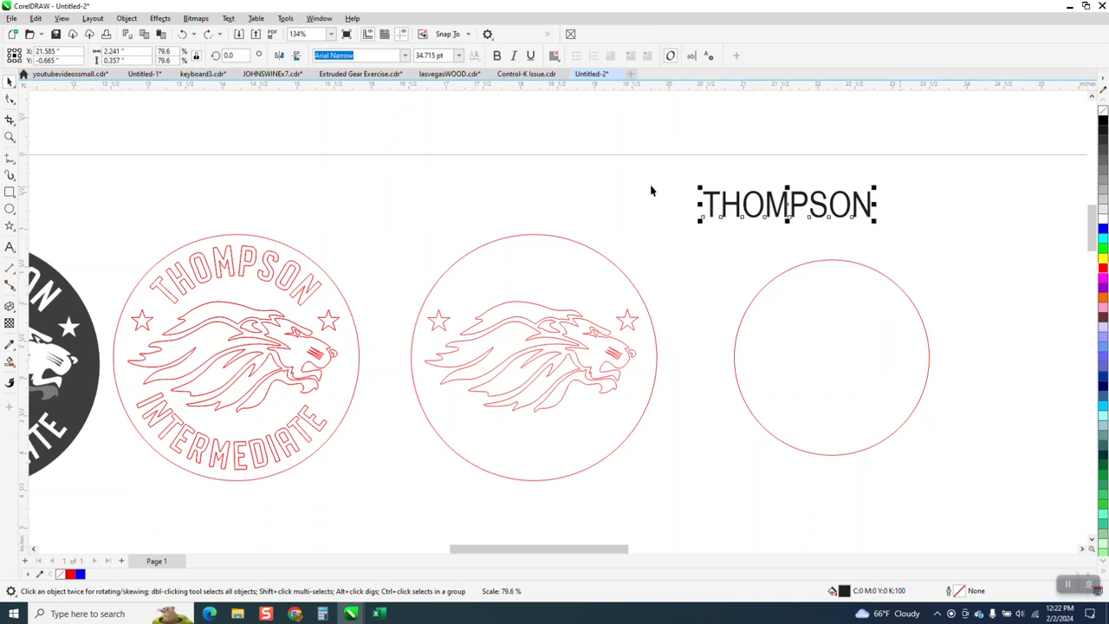
left_click(228, 18)
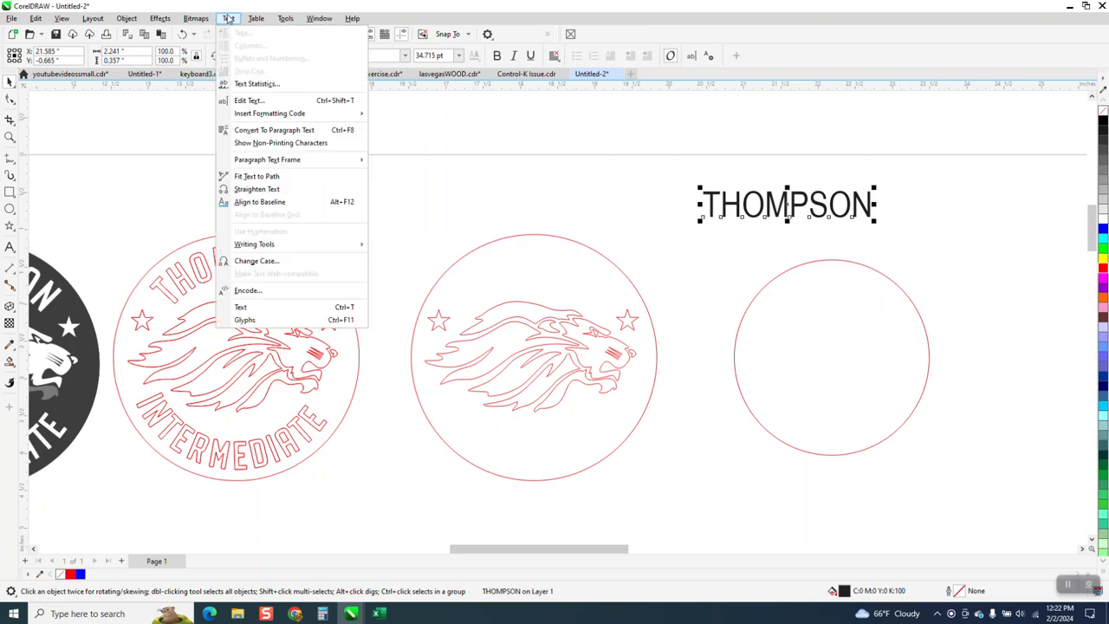
left_click(275, 176)
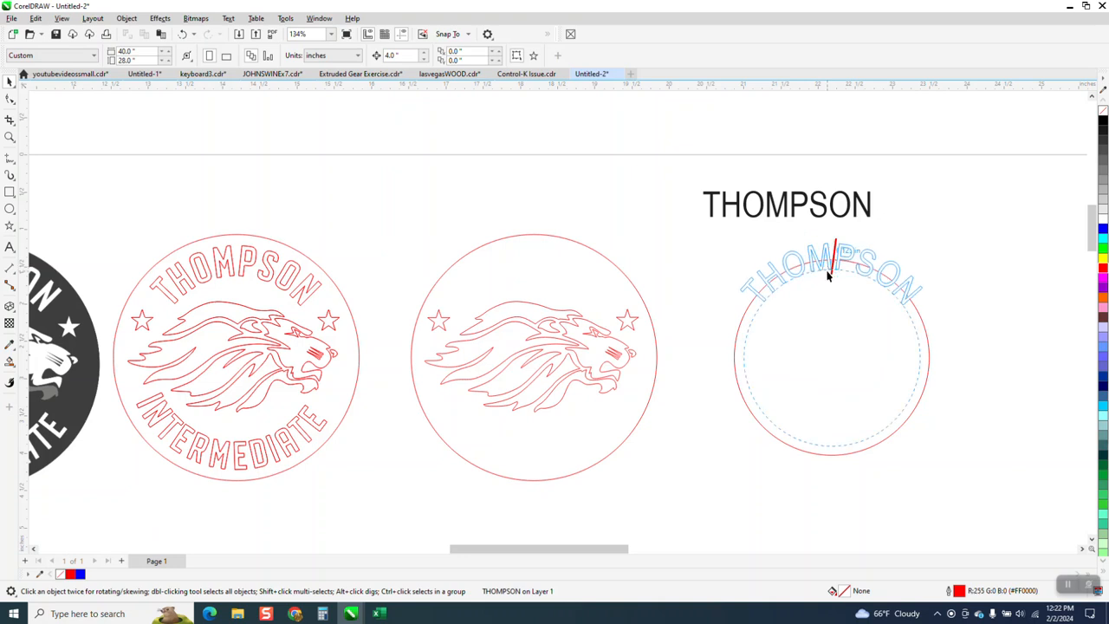
left_click(828, 276)
- Break the curved THOMPSON text apart from the small circle it follows
left_click_drag(691, 210, 1015, 494)
left_click(161, 18)
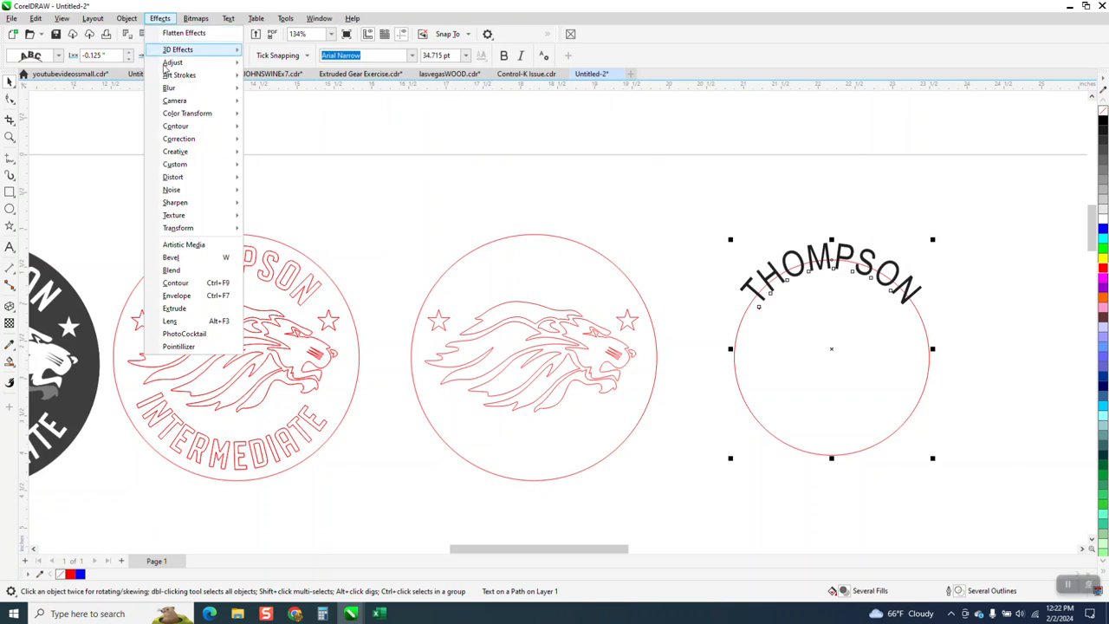
mouse_move(225, 23)
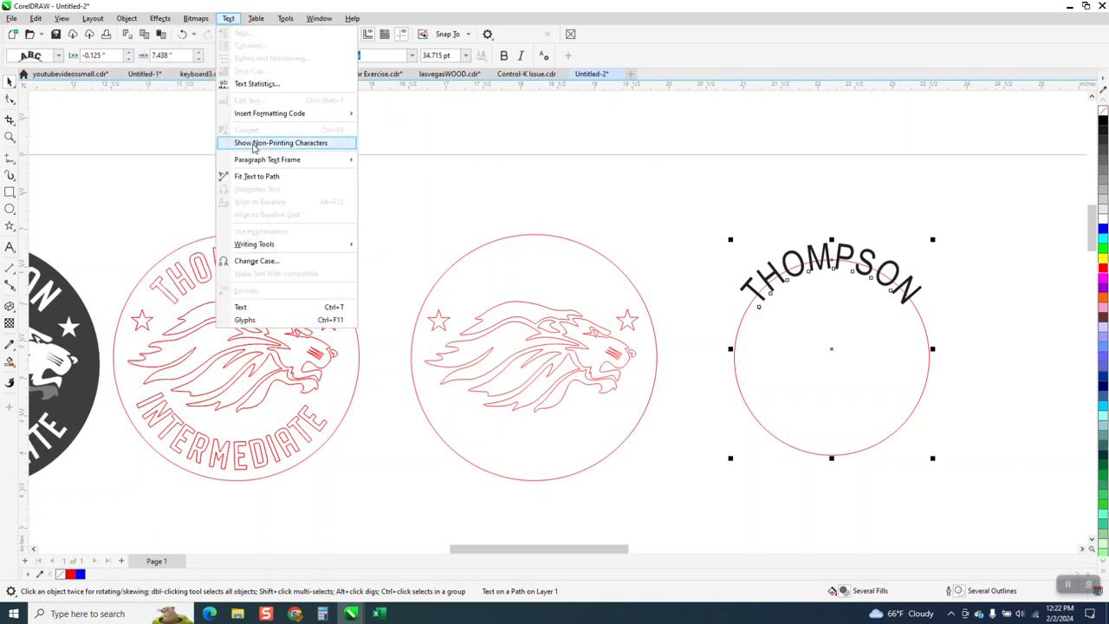
mouse_move(127, 21)
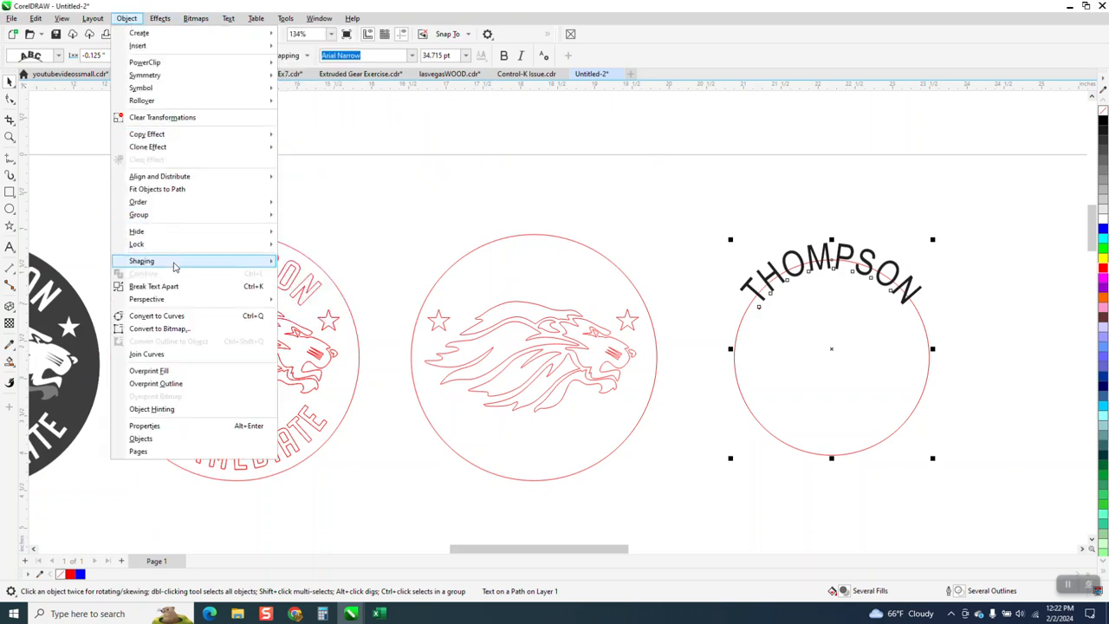
left_click(176, 287)
left_click(657, 200)
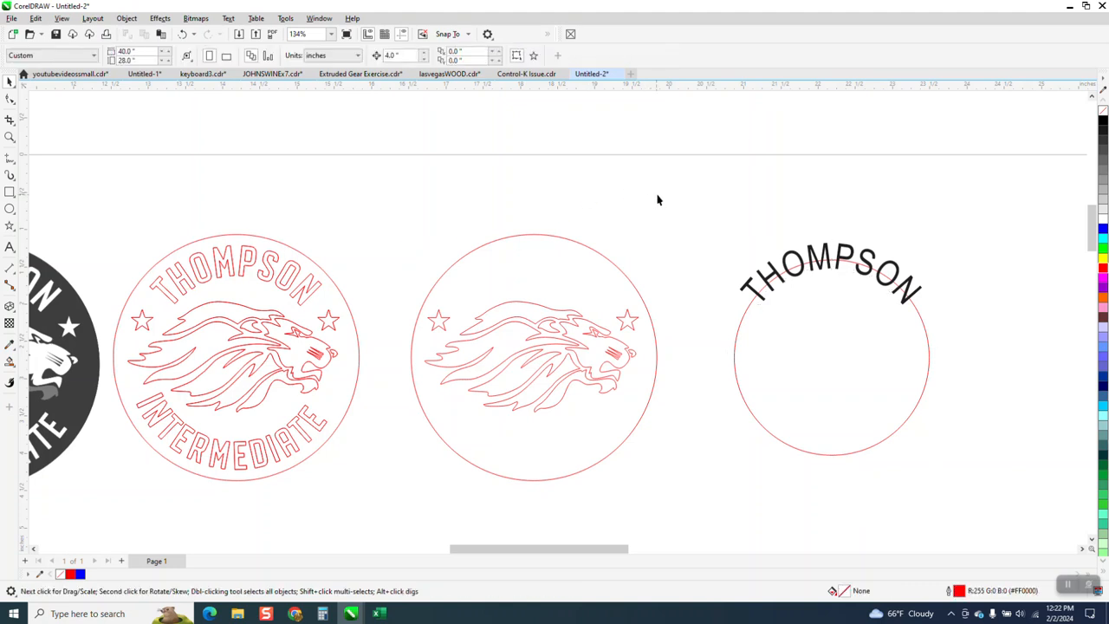
- Shift the curved THOMPSON text 4 inches left into the rebuilt logo and give it a red outline without fill
left_click(826, 254)
key("Left")
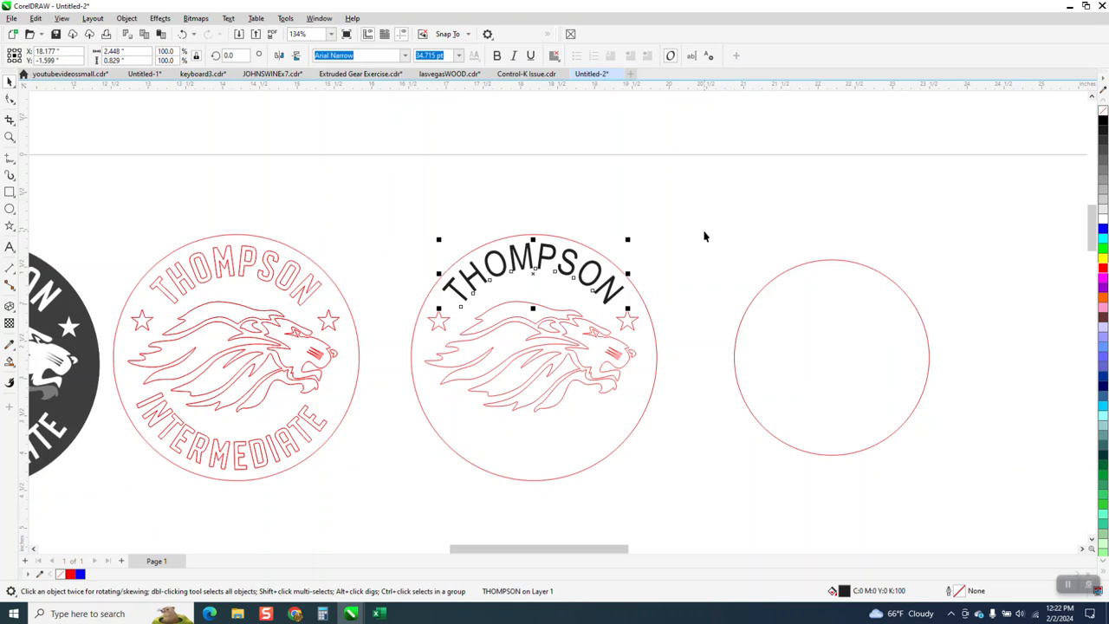
left_click(1104, 110)
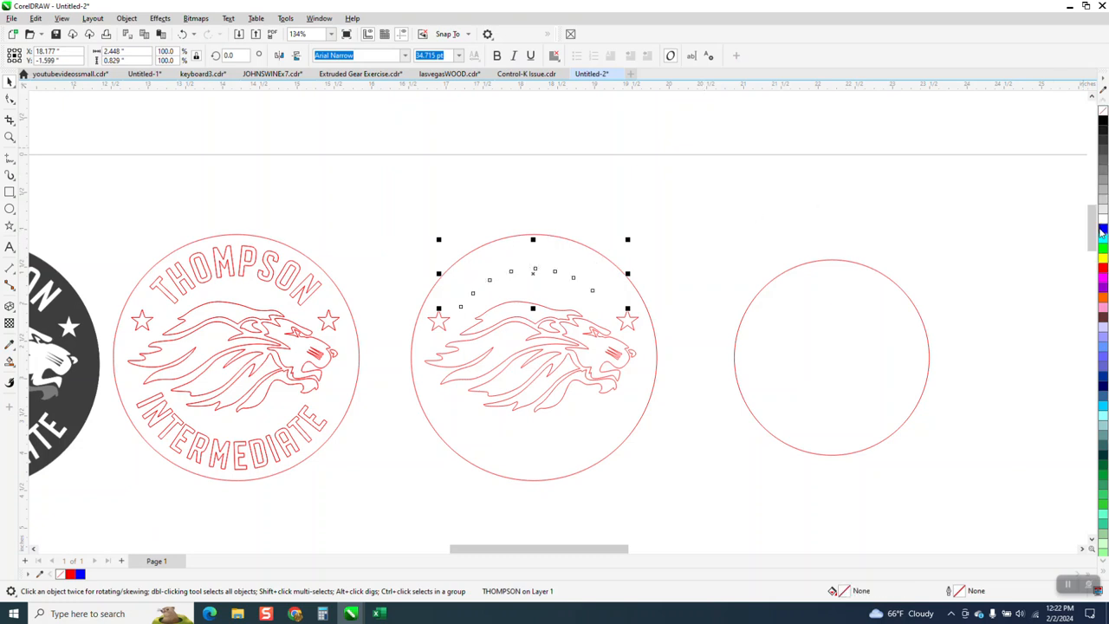
right_click(1102, 268)
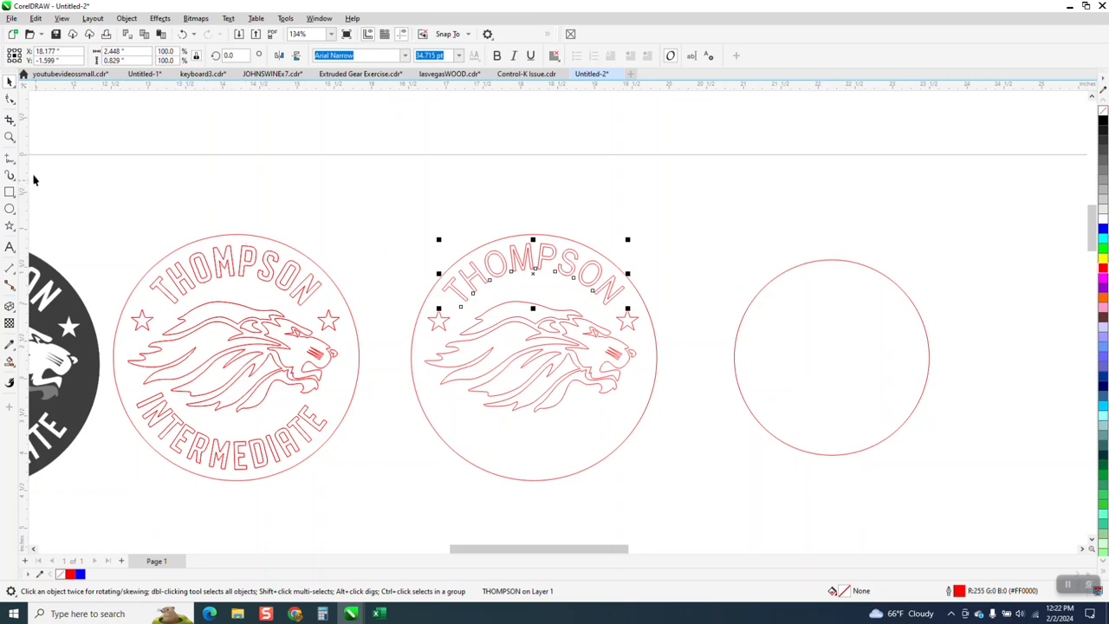
- Straighten the curved THOMPSON text in the rebuilt logo
left_click(9, 137)
left_click_drag(137, 223, 803, 440)
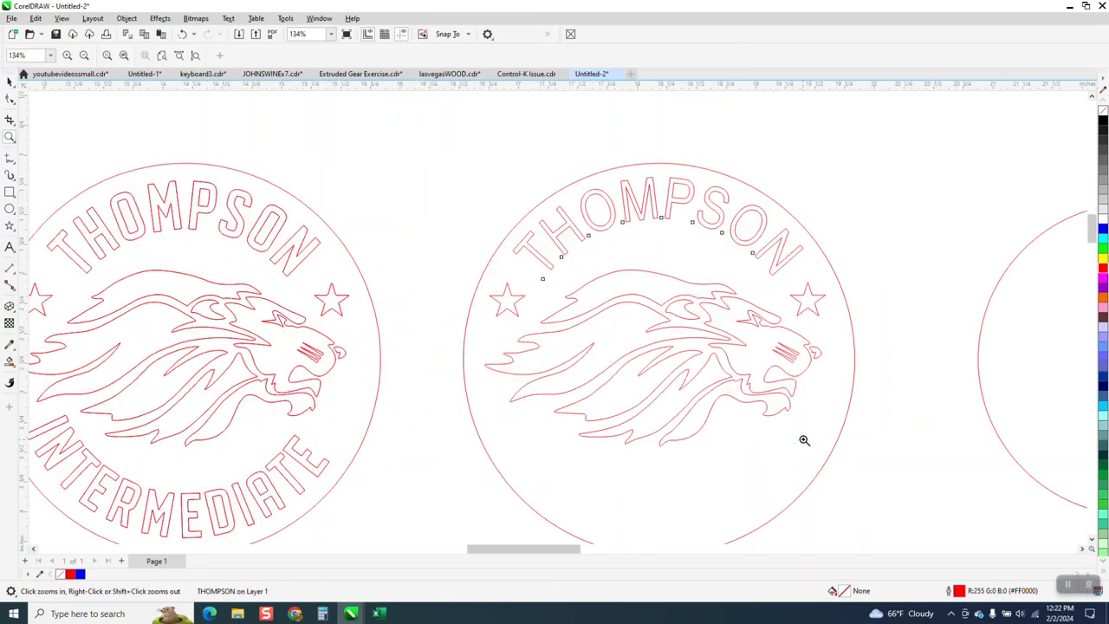
scroll(712, 236, "down", 1)
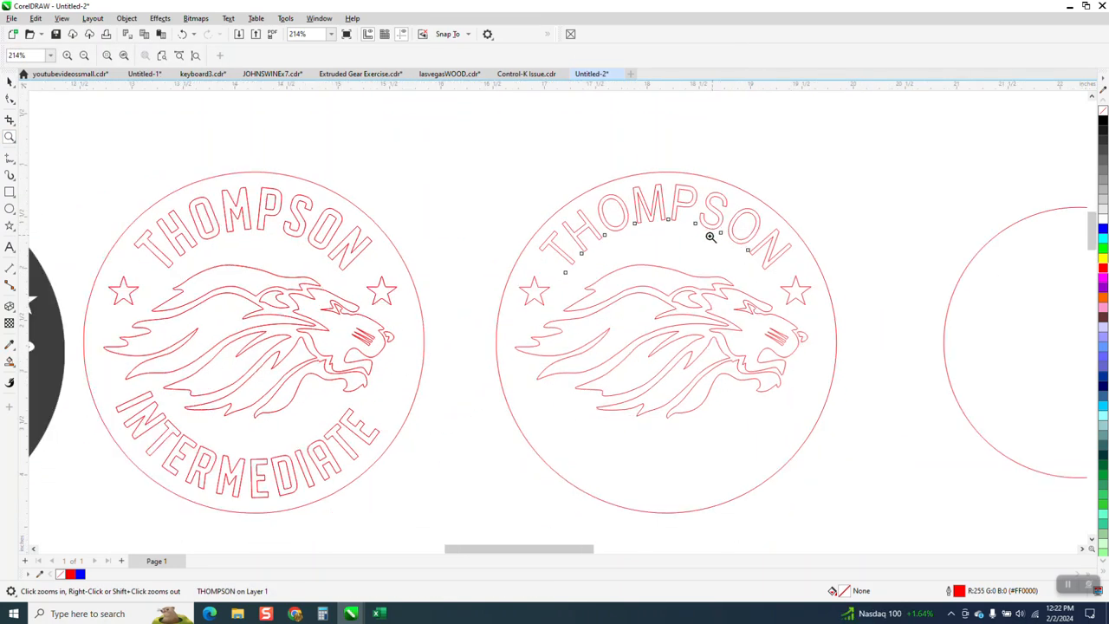
scroll(713, 236, "down", 1)
left_click(10, 80)
scroll(456, 270, "down", 1)
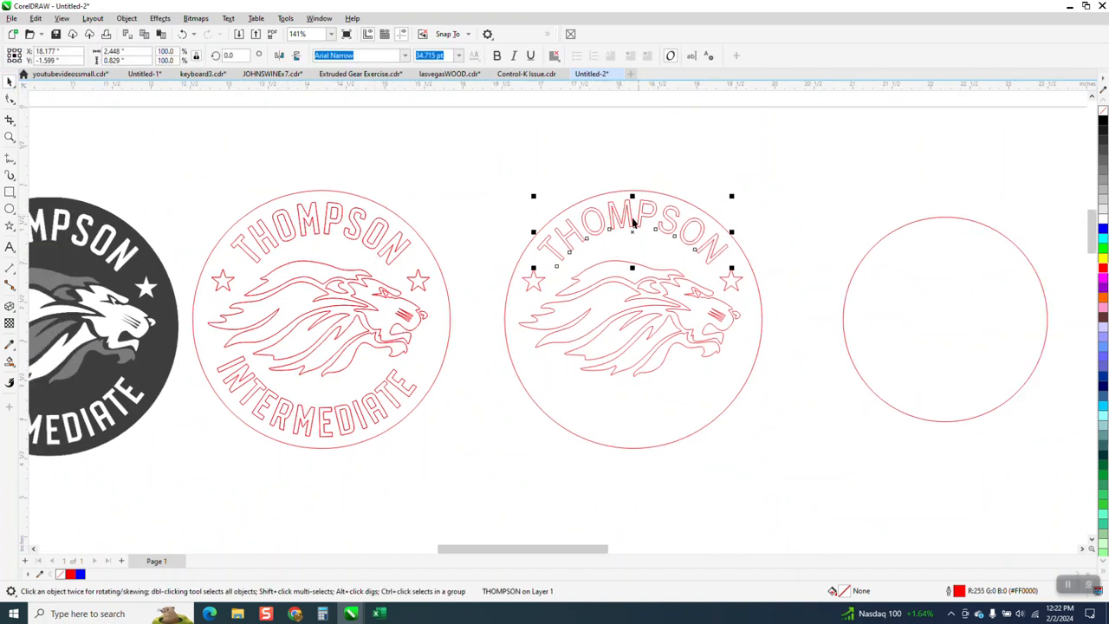
left_click(228, 19)
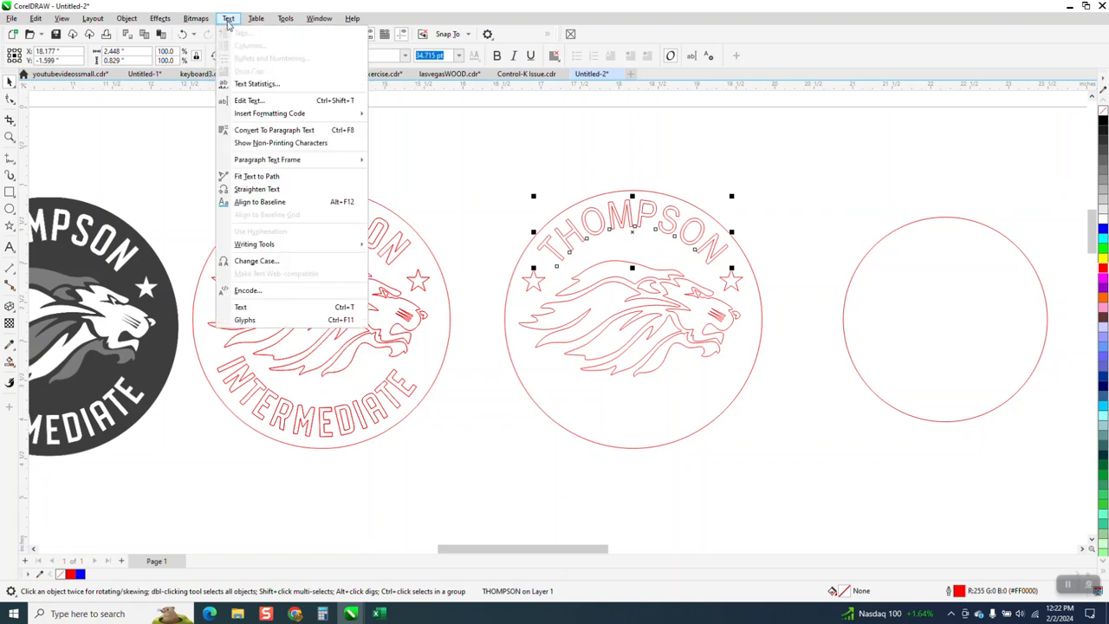
left_click(260, 189)
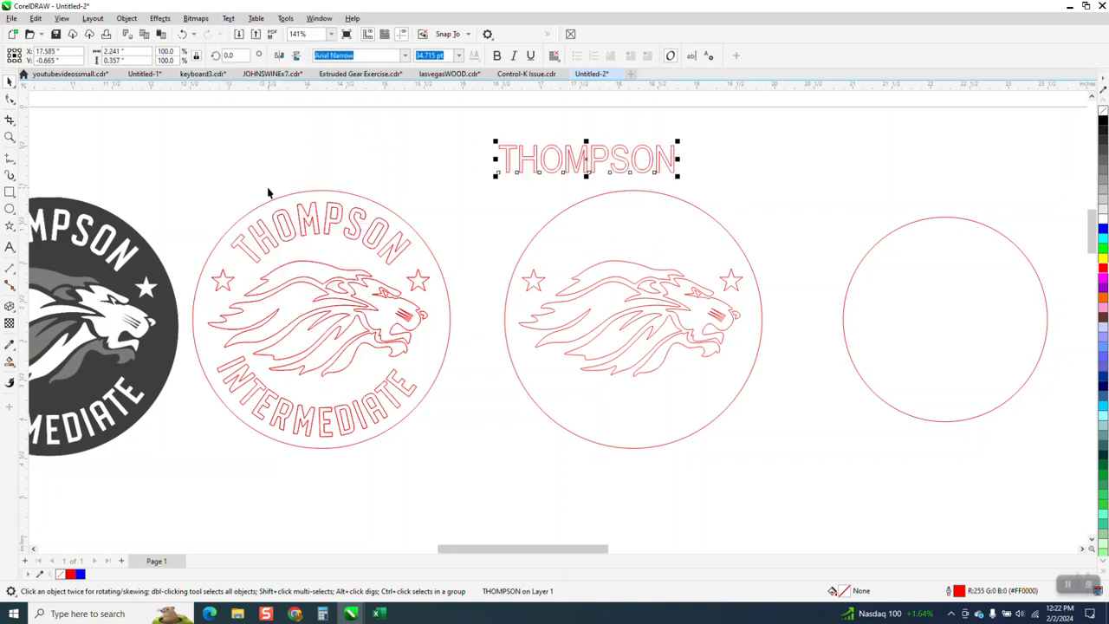
- Move the straight THOMPSON text about 1.1 inches left and give it a black fill with no outline
left_click_drag(570, 162, 500, 162)
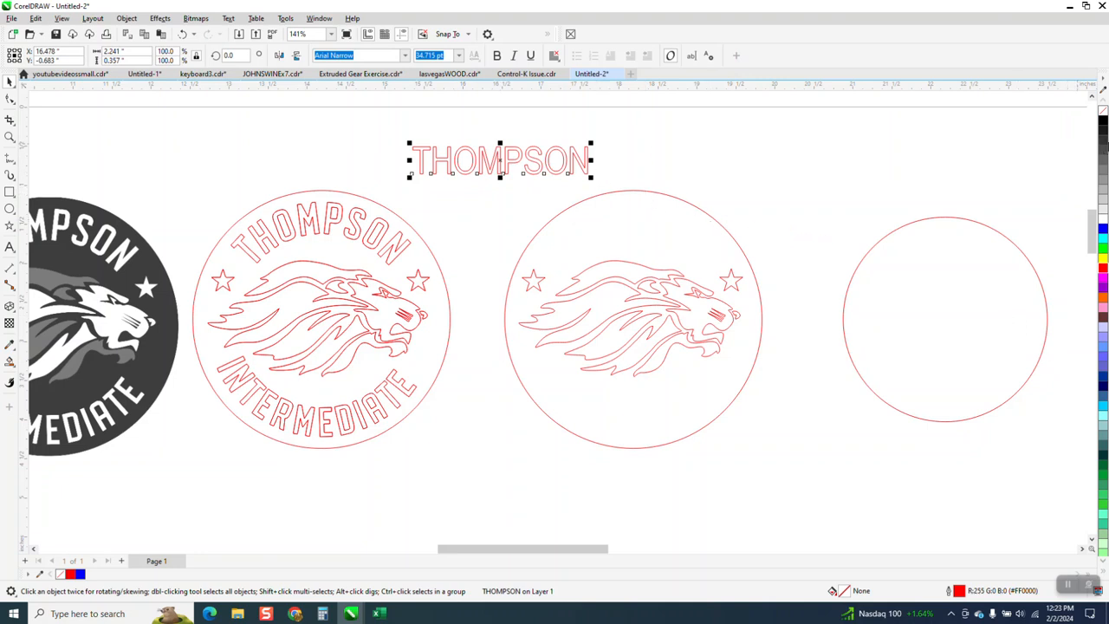
left_click(1101, 124)
right_click(1103, 111)
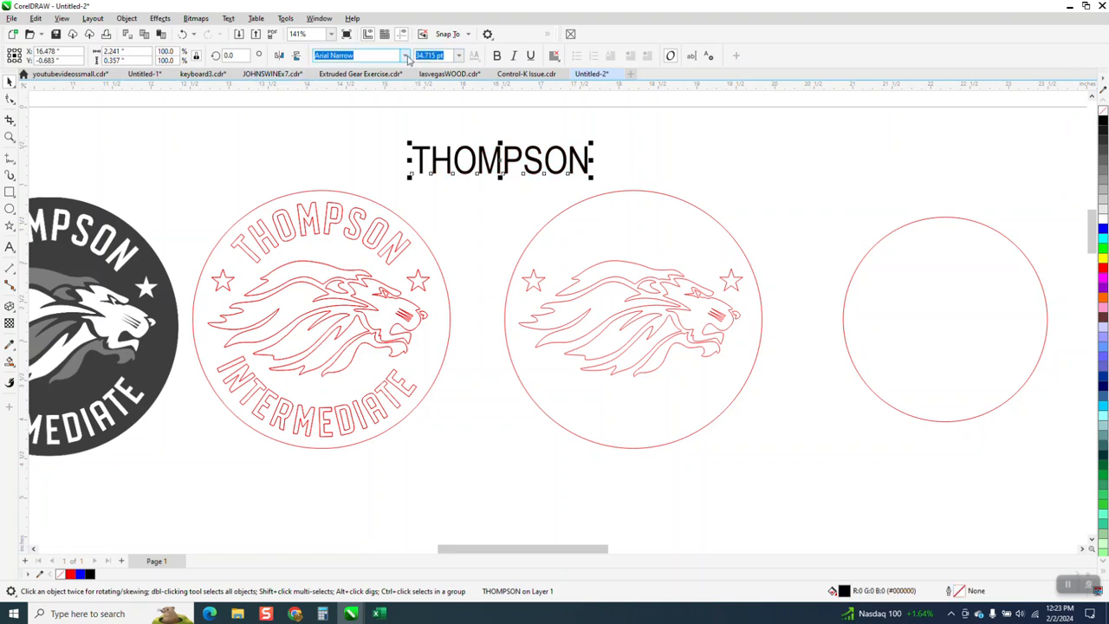
- Try the Avenir LT Std 55 Roman font on the straight THOMPSON text
left_click(405, 55)
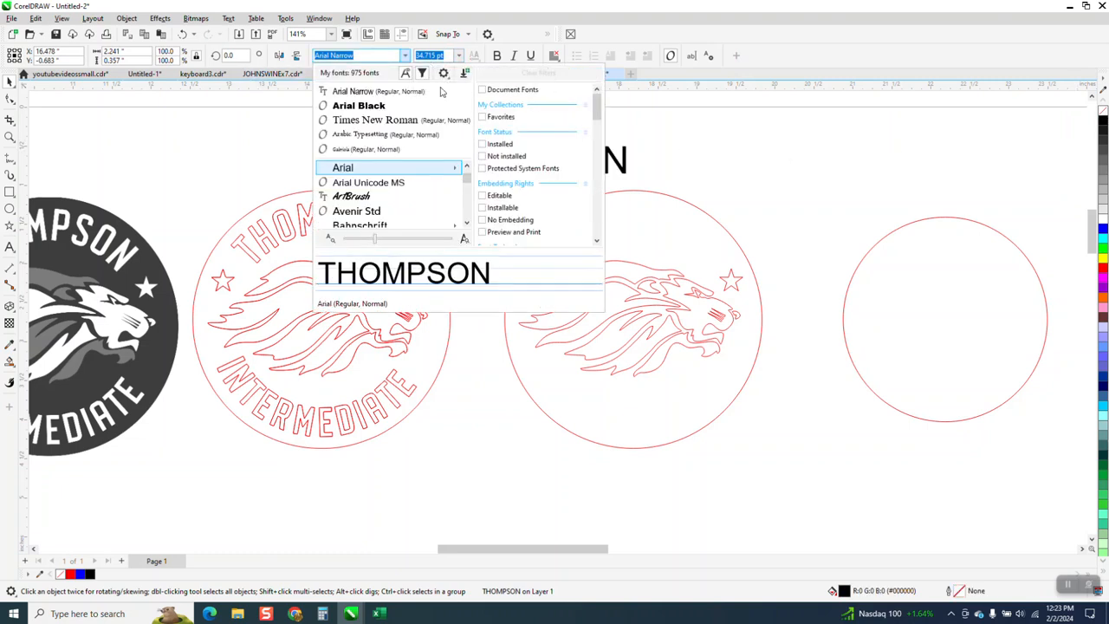
left_click(568, 547)
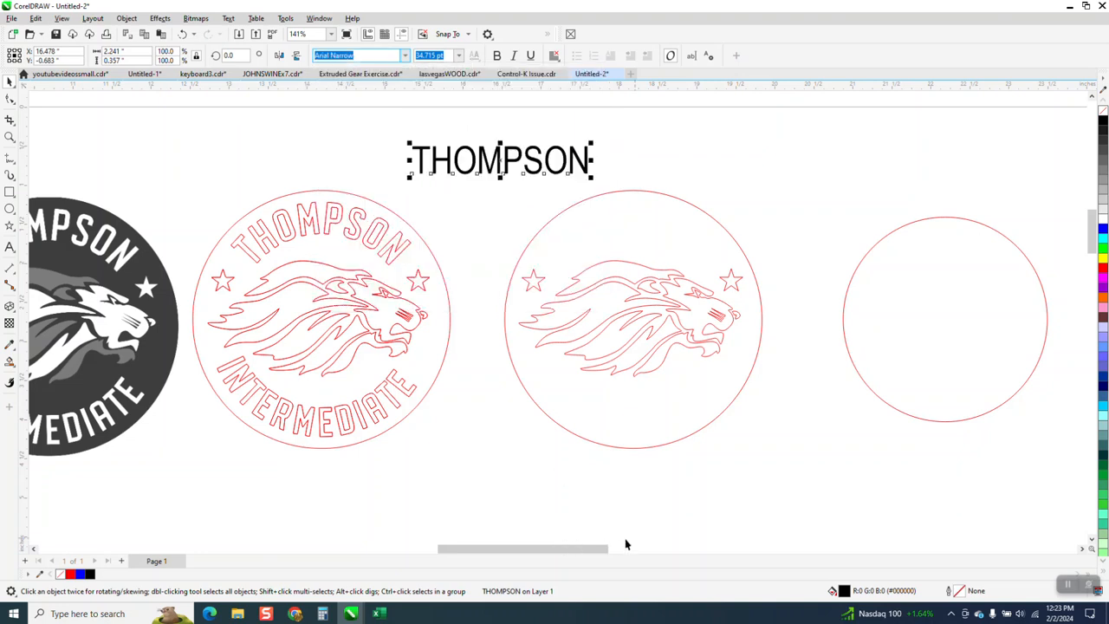
left_click_drag(607, 548, 656, 550)
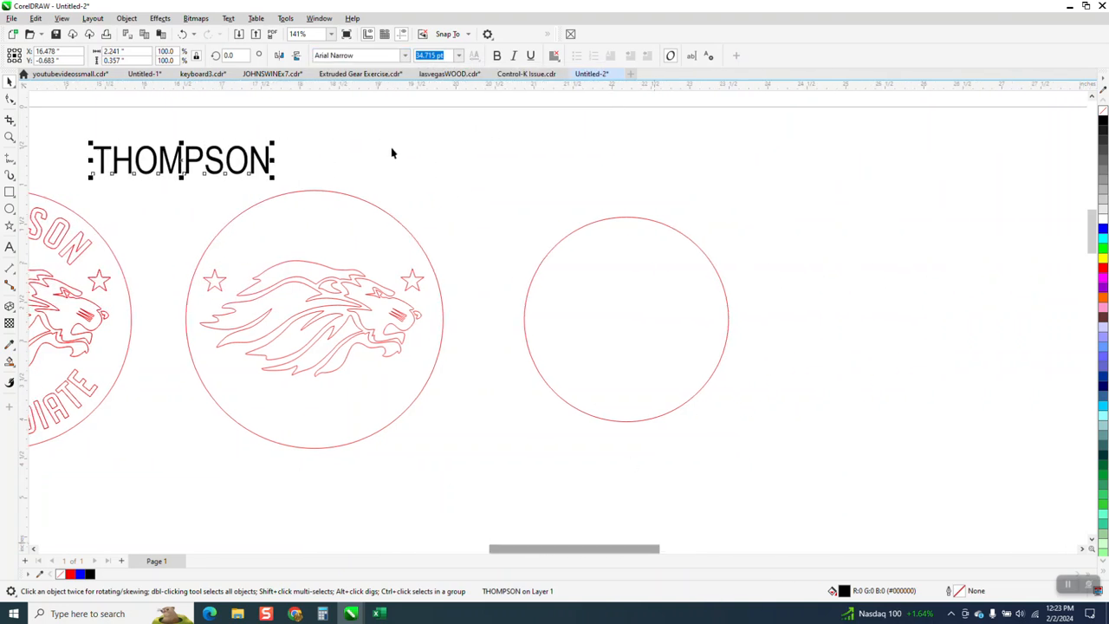
left_click(404, 56)
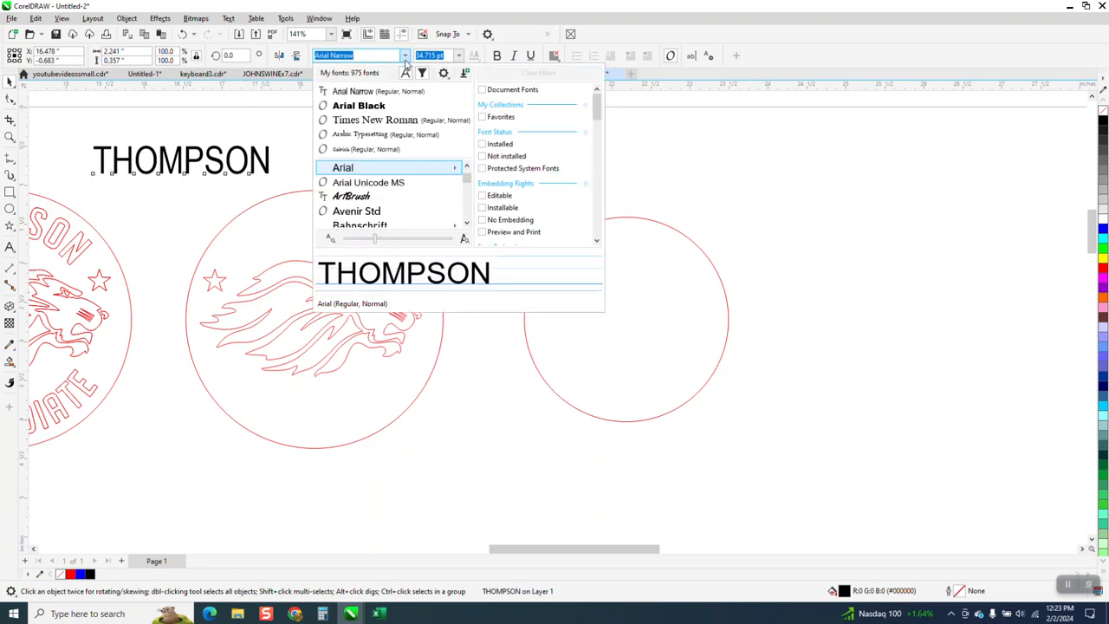
left_click(379, 214)
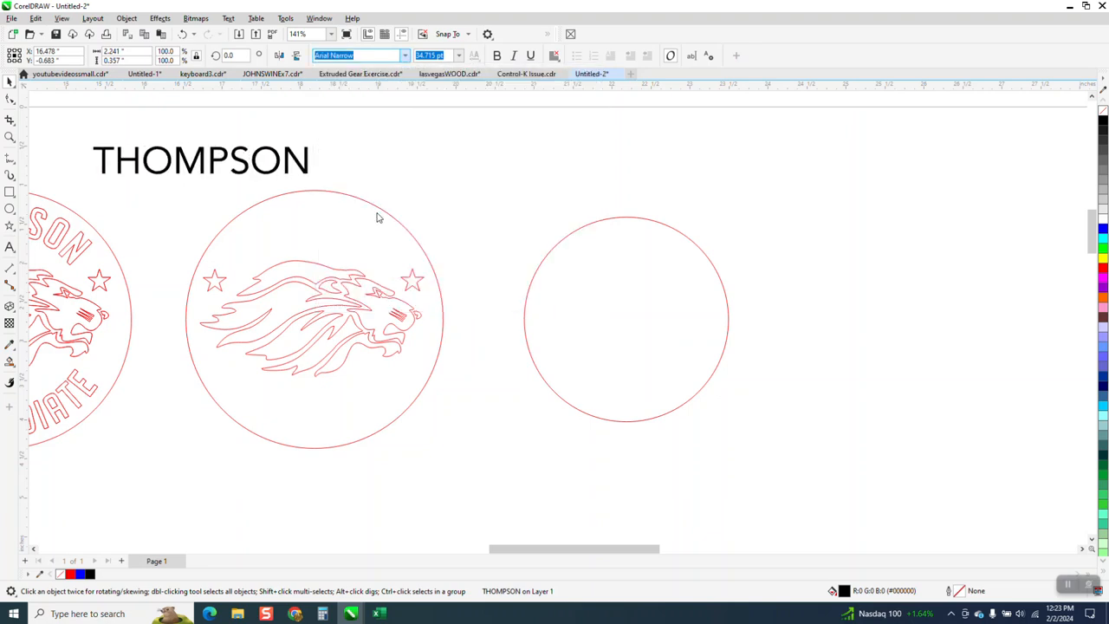
- Browse further down the font list and try BlairMdITC TT on the THOMPSON text
scroll(501, 231, "down", 1)
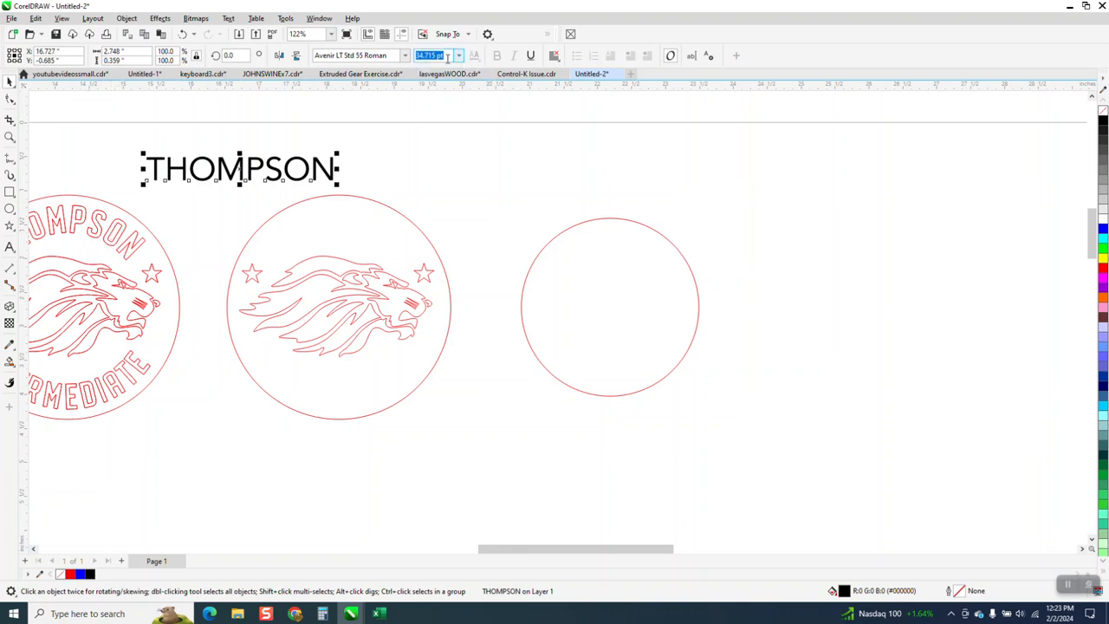
left_click(404, 55)
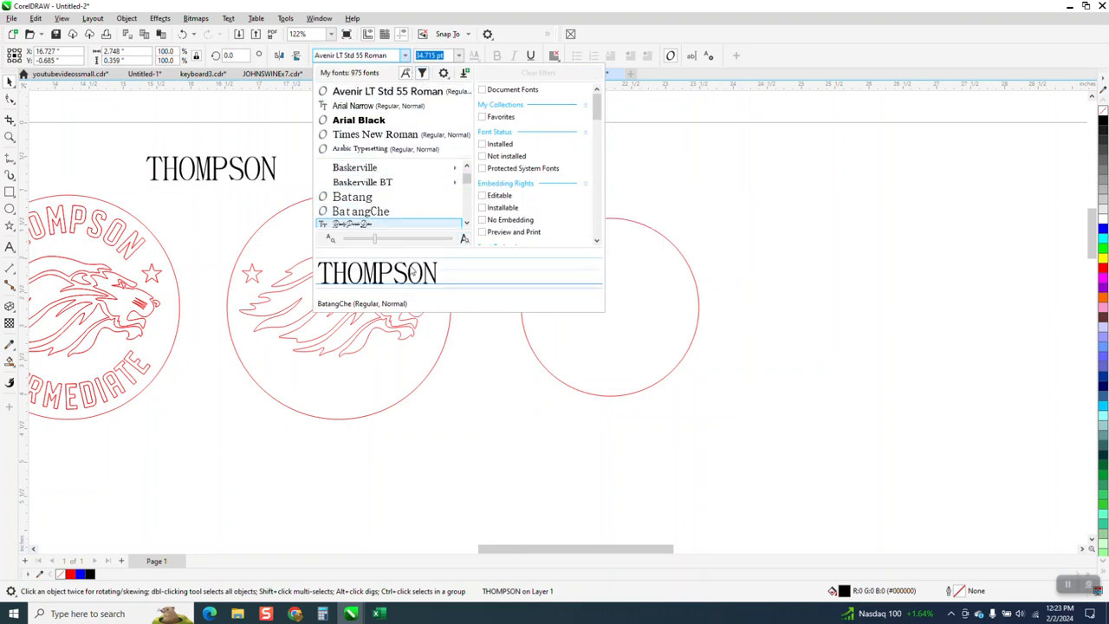
left_click(466, 224)
left_click(466, 224)
left_click(467, 223)
left_click(466, 223)
left_click(466, 223)
left_click(467, 223)
left_click(466, 223)
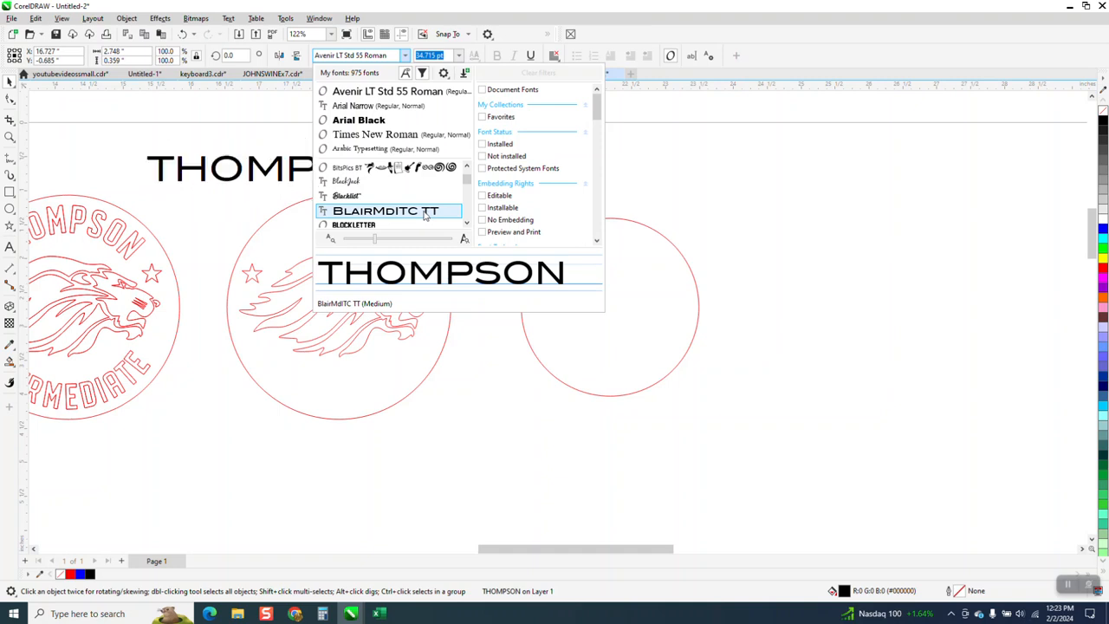
left_click(442, 213)
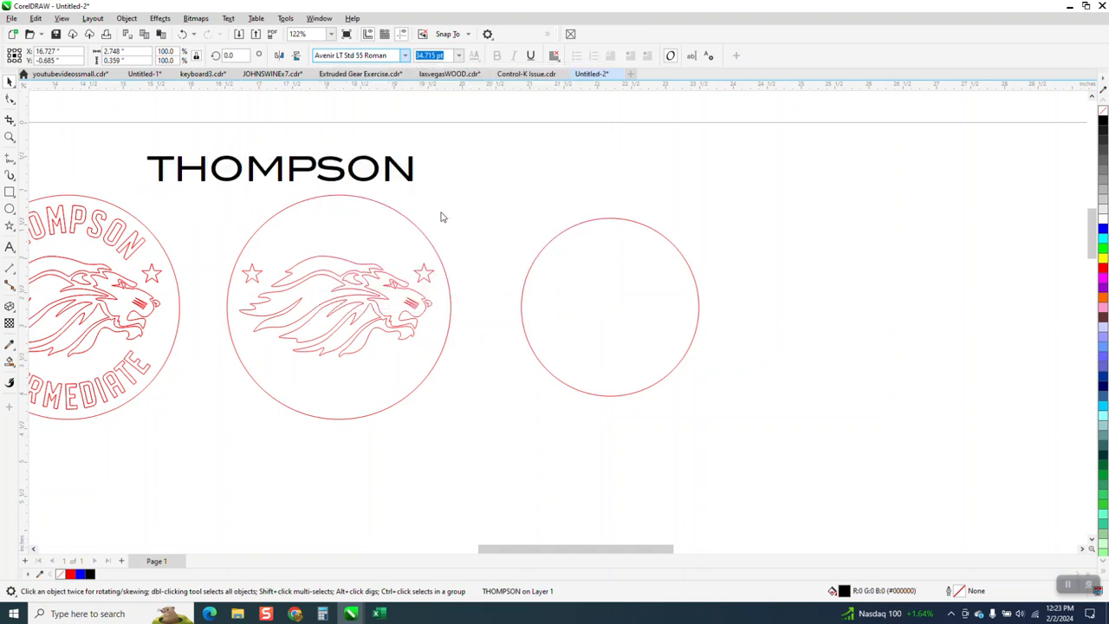
- Preview more fonts and set the THOMPSON text in Browallia New
left_click(405, 56)
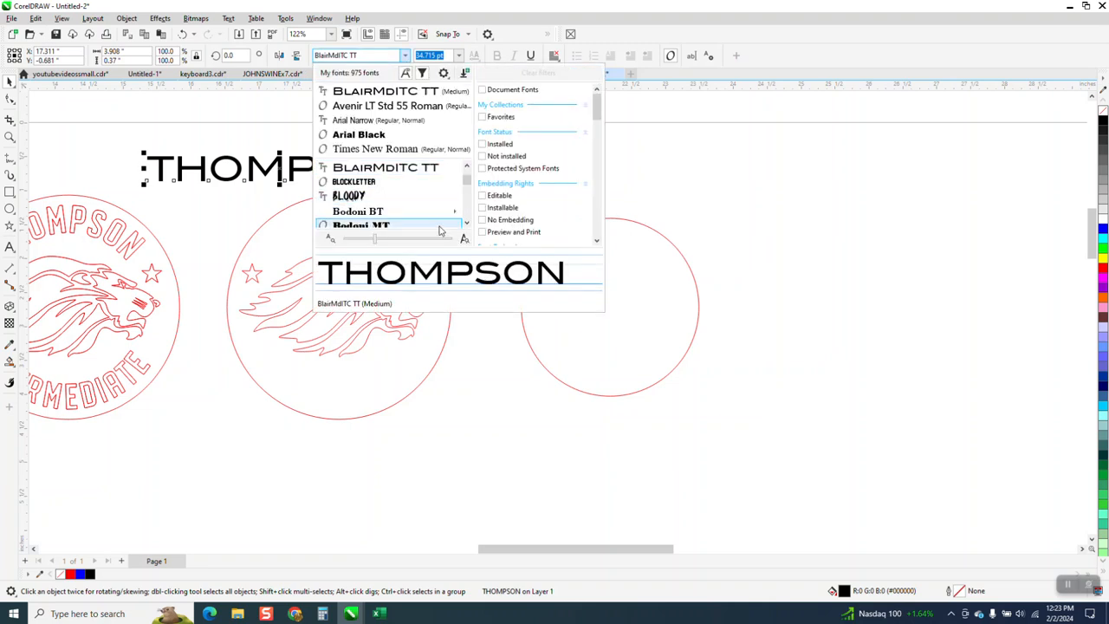
left_click(468, 224)
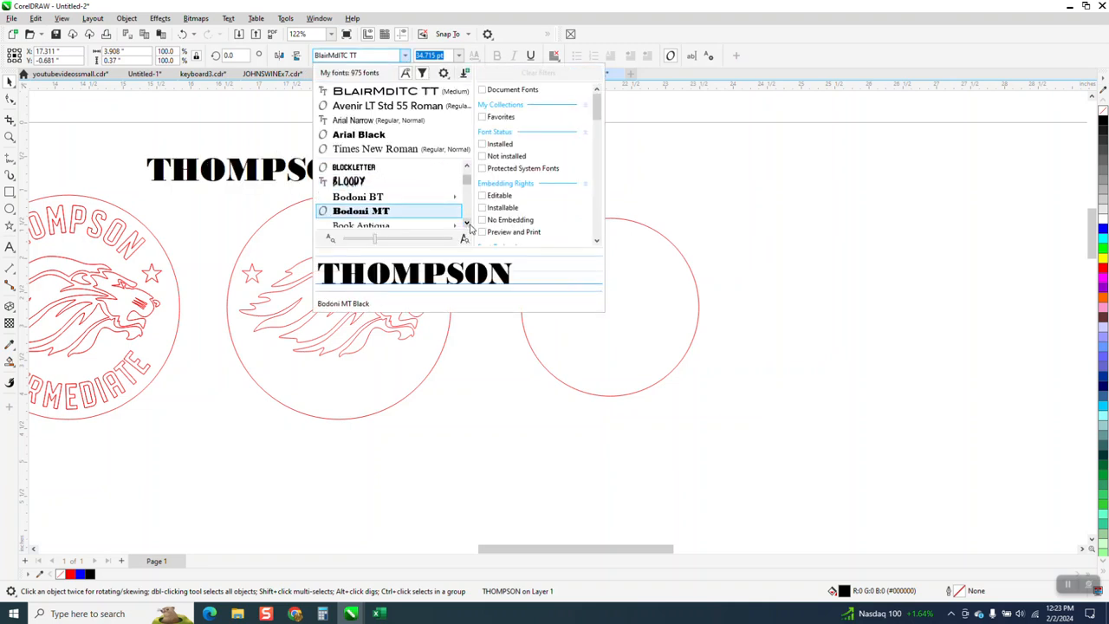
left_click(468, 224)
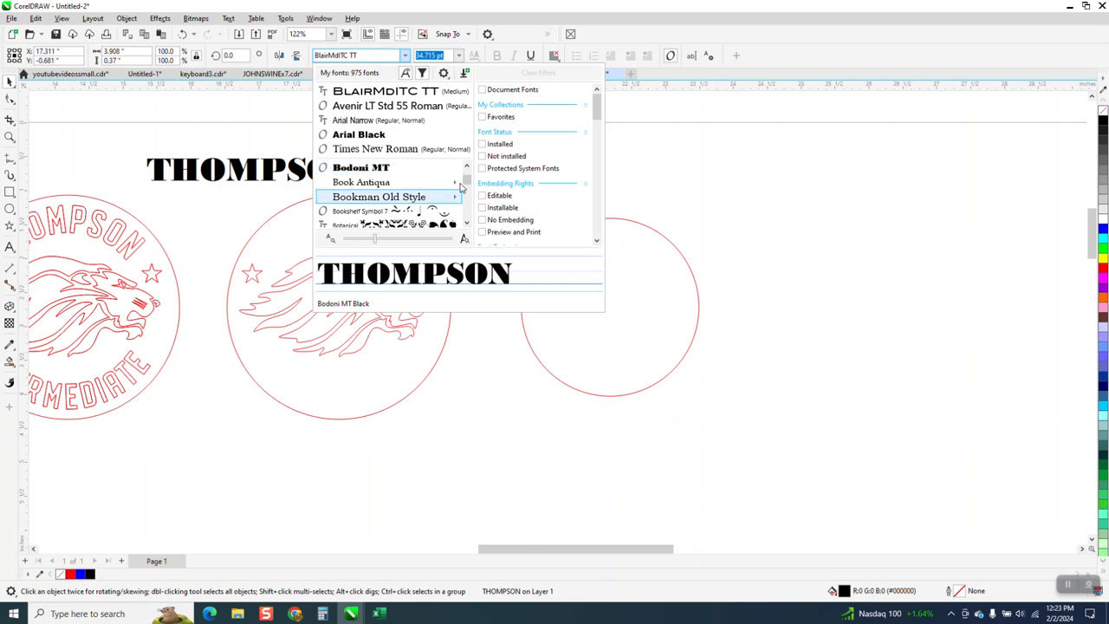
mouse_move(418, 199)
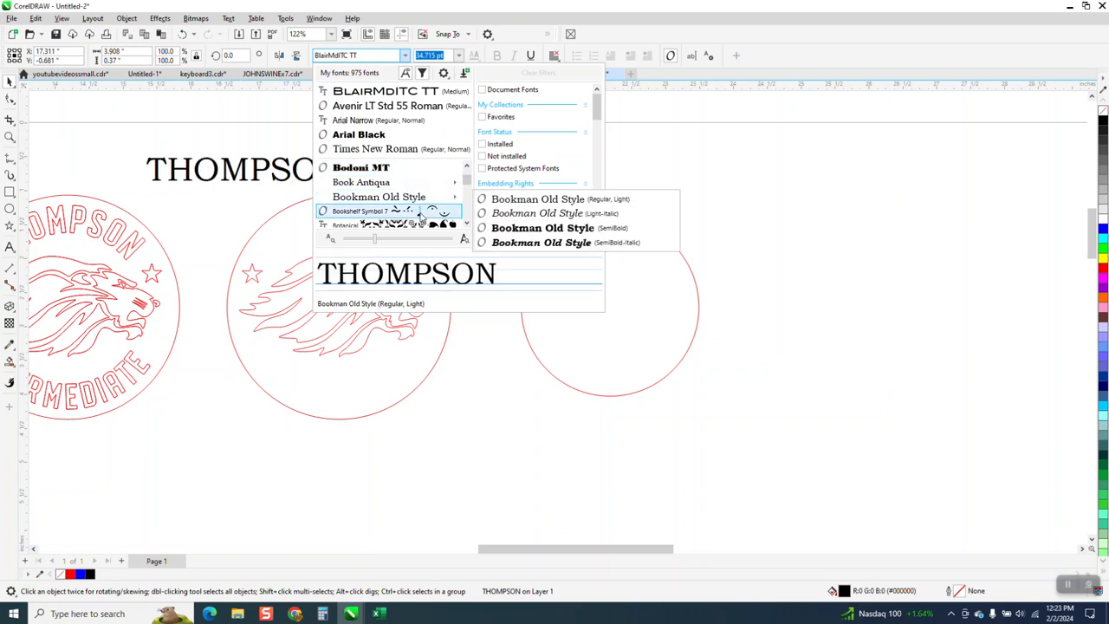
scroll(464, 222, "down", 3)
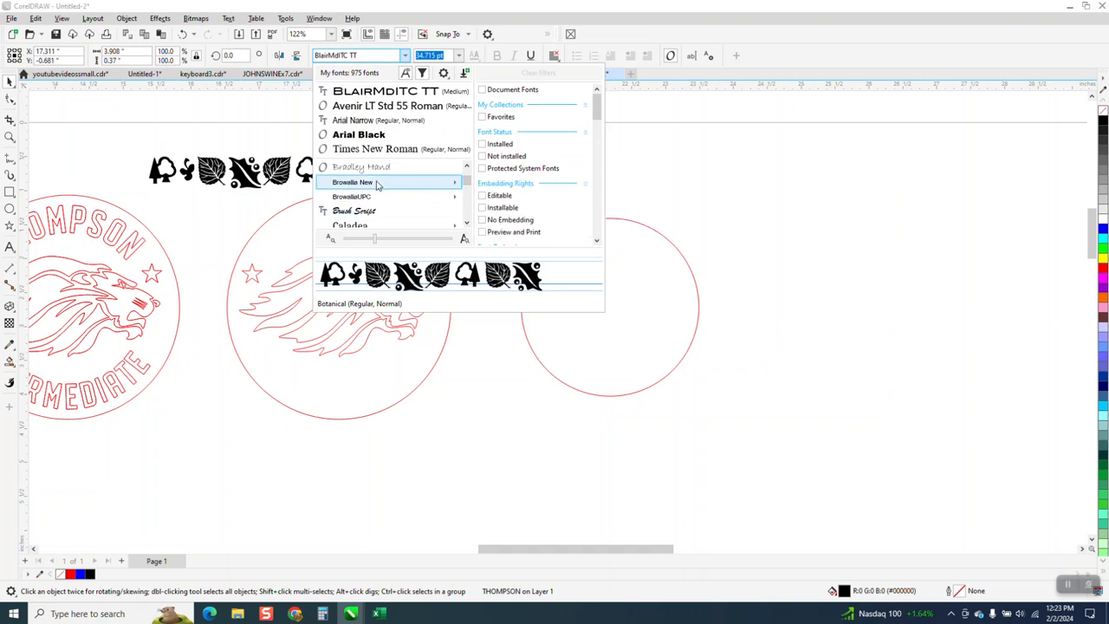
left_click(377, 184)
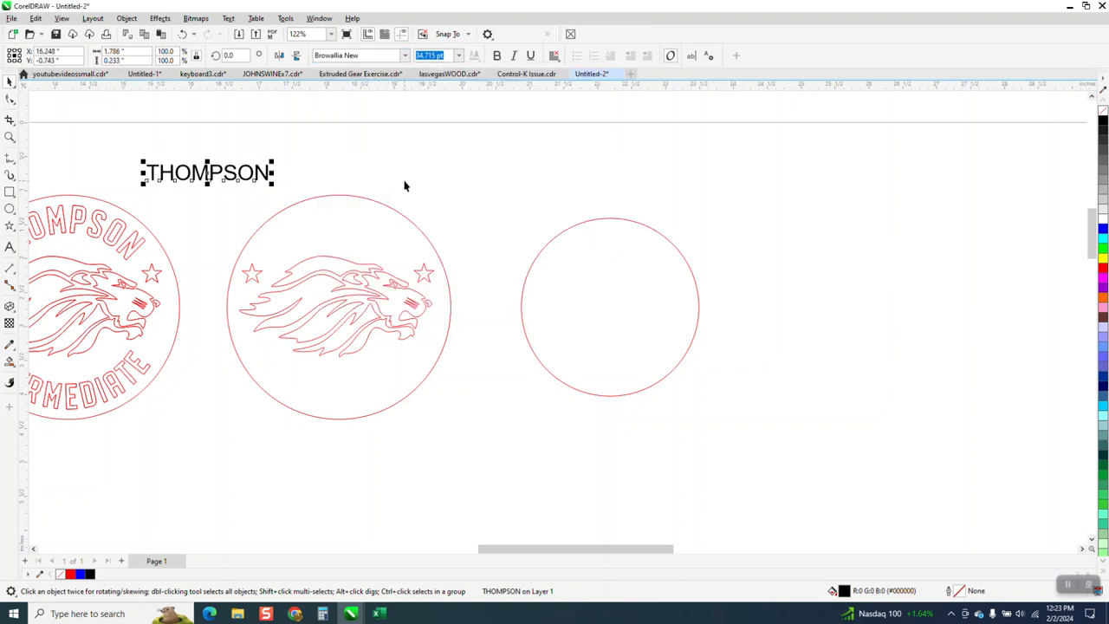
- Examine the straight THOMPSON text's letterforms against the traced THOMPSON lettering in the outlined logo
scroll(434, 201, "down", 1)
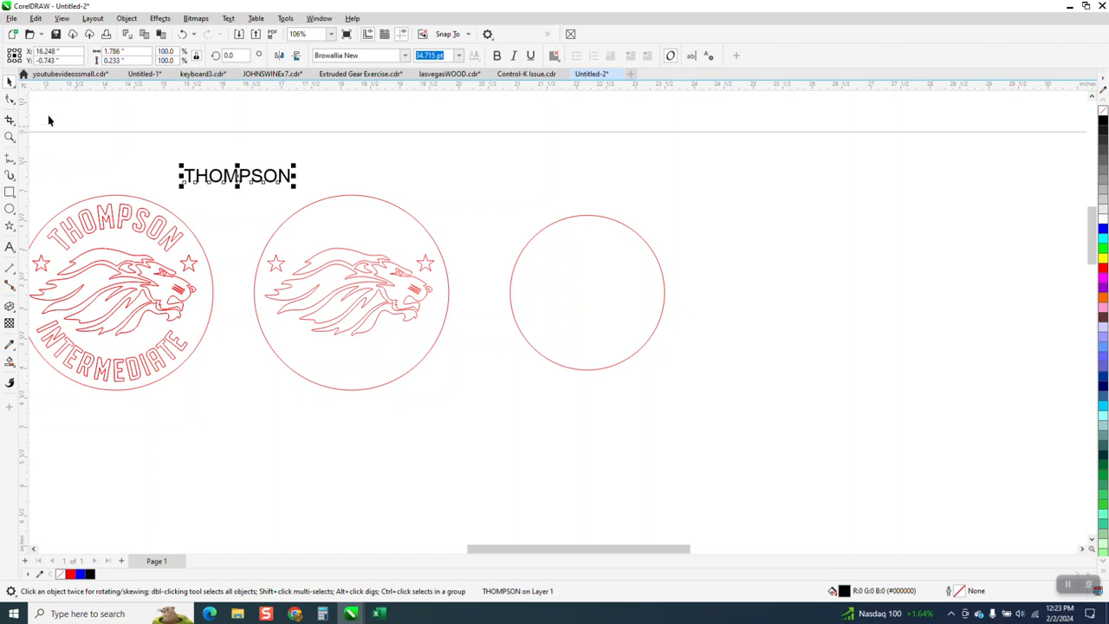
left_click(10, 136)
left_click_drag(182, 167, 375, 222)
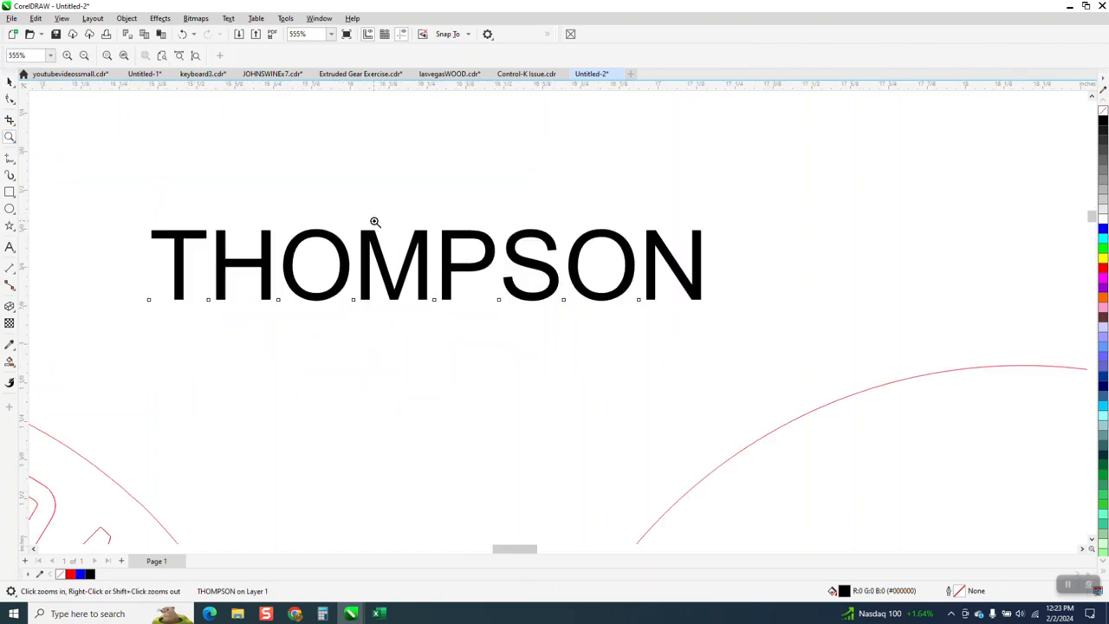
scroll(395, 201, "down", 8)
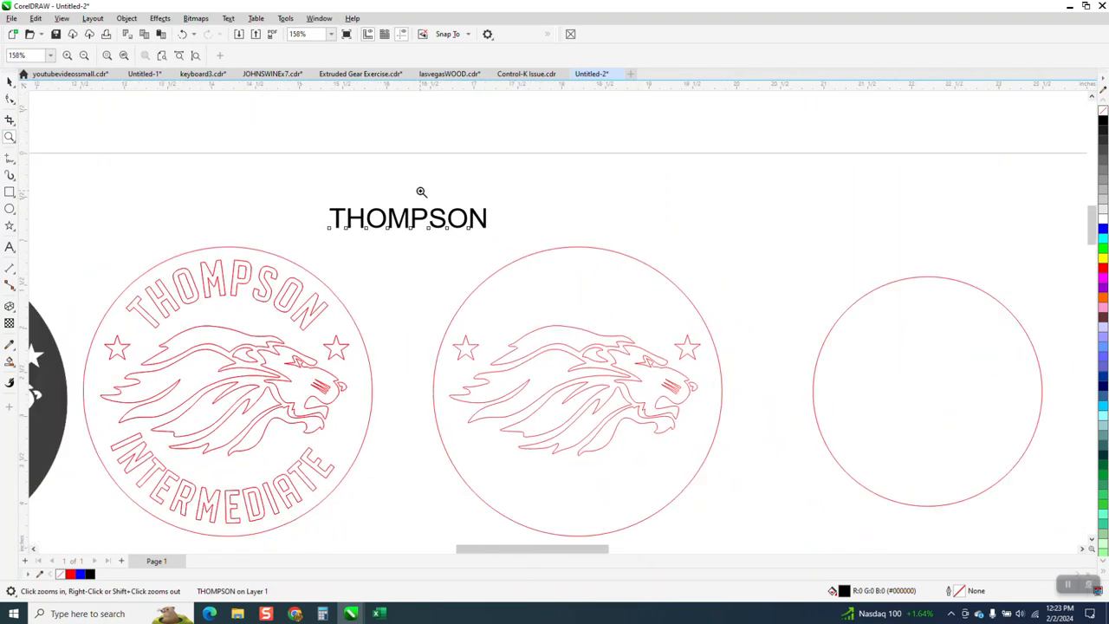
scroll(392, 298, "down", 2)
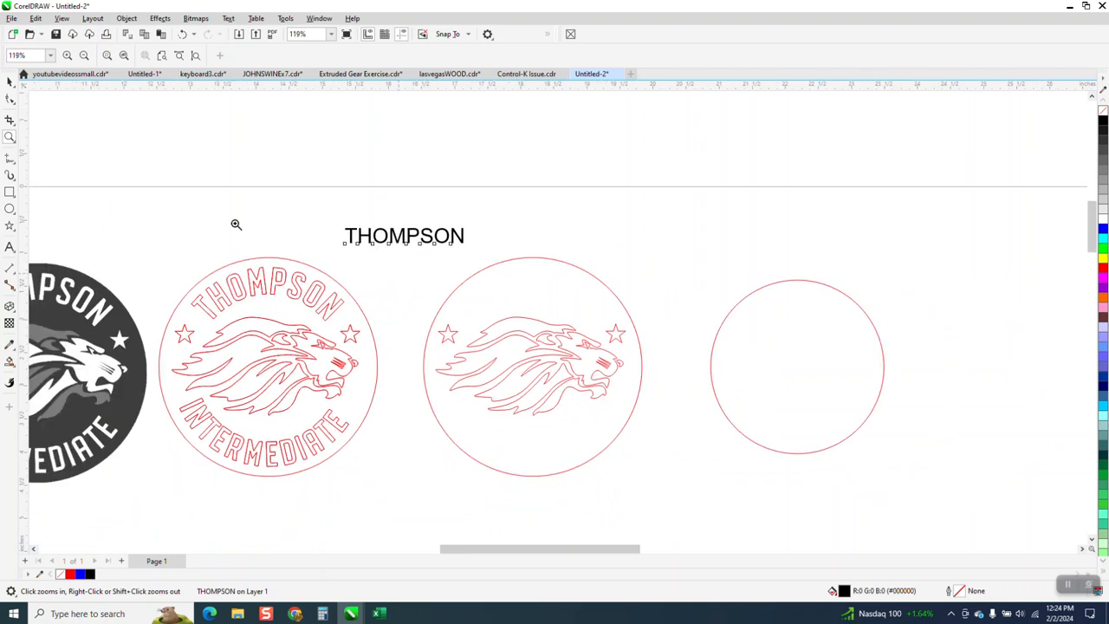
left_click_drag(181, 265, 388, 350)
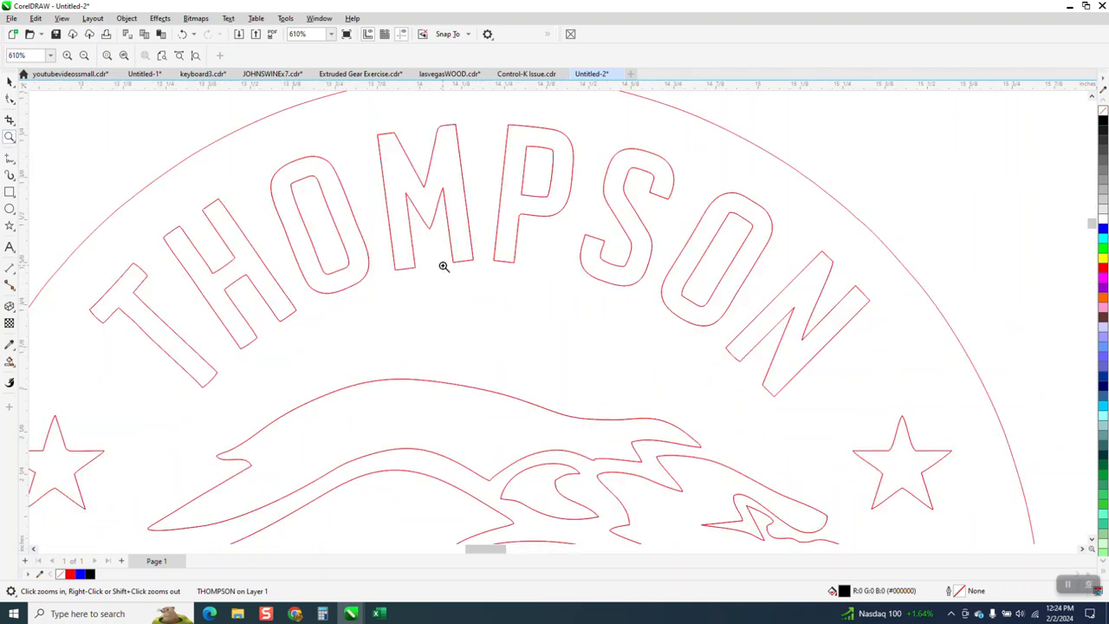
scroll(444, 266, "down", 1)
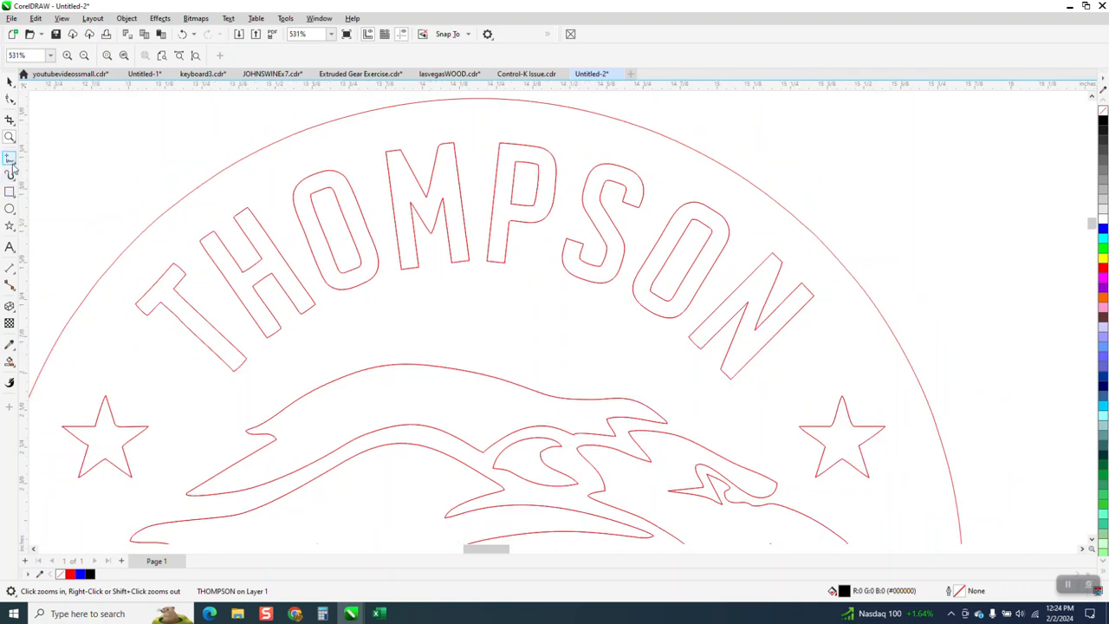
scroll(148, 196, "down", 3)
- Ungroup the traced logo that contains the original THOMPSON and INTERMEDIATE lettering
left_click(13, 84)
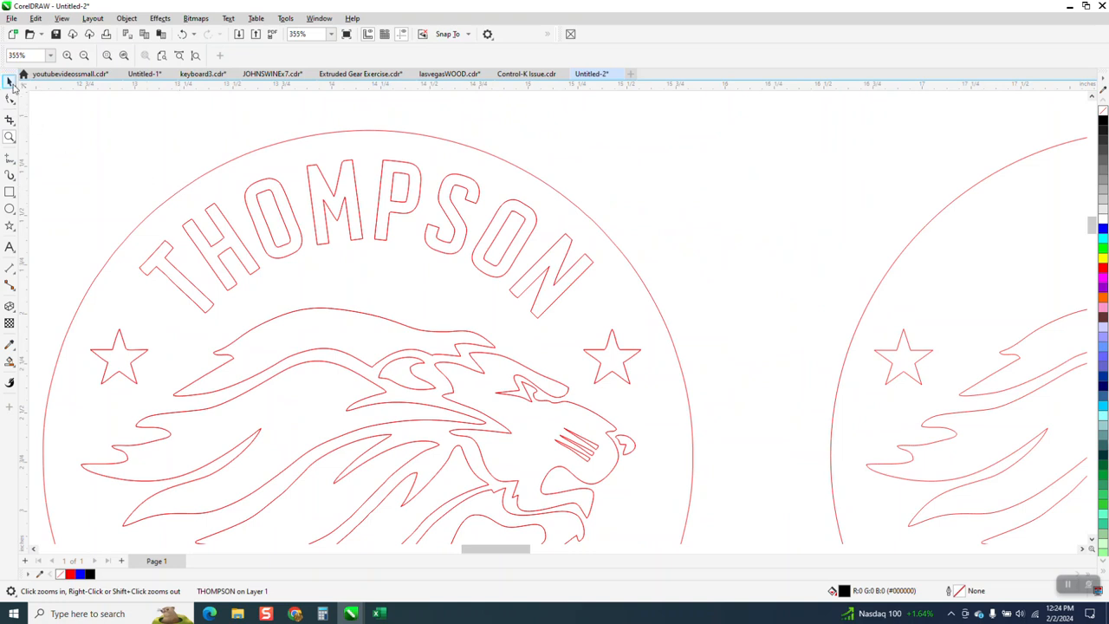
left_click(164, 254)
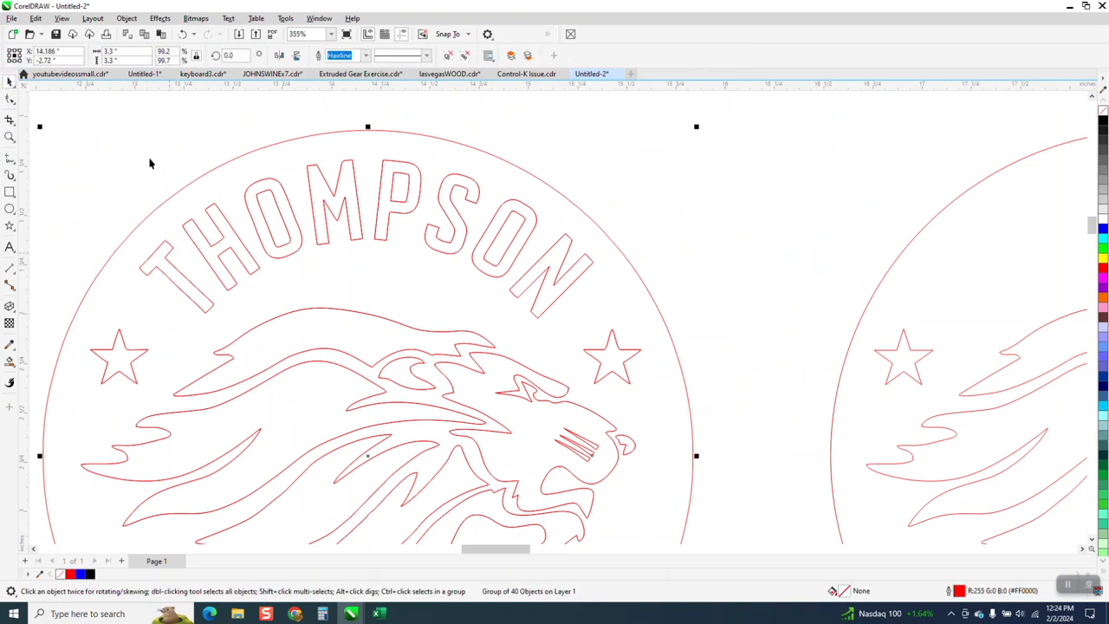
left_click(126, 18)
mouse_move(152, 217)
left_click(303, 229)
- Duplicate the traced THOMPSON lettering from the ungrouped logo into the top of the rebuilt lion logo's circle
scroll(135, 147, "down", 2)
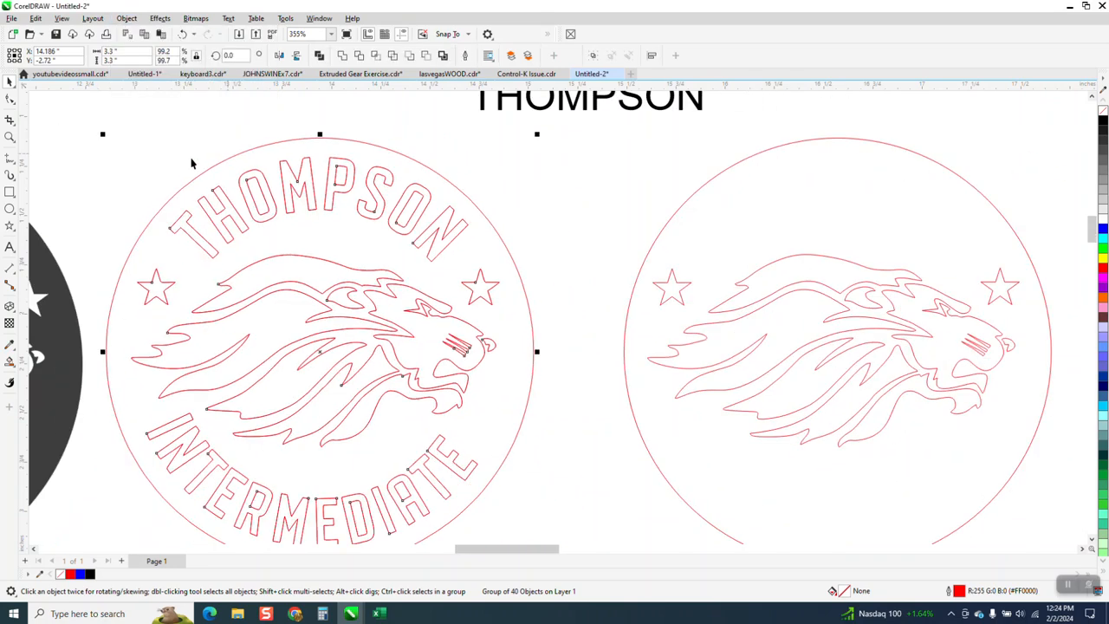
left_click_drag(132, 137, 174, 239)
left_click_drag(390, 272, 502, 272)
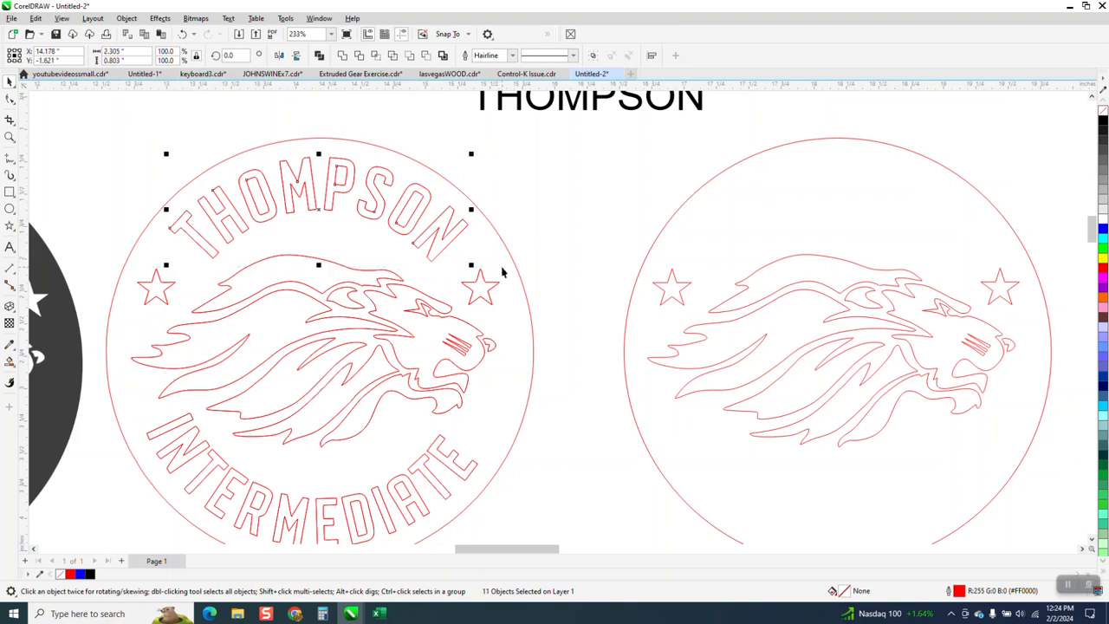
key("ctrl+d")
- Duplicate the traced INTERMEDIATE lettering into the bottom of the rebuilt logo's circle
scroll(482, 408, "down", 2)
left_click(562, 426)
left_click_drag(275, 510, 221, 521)
key("ctrl+d")
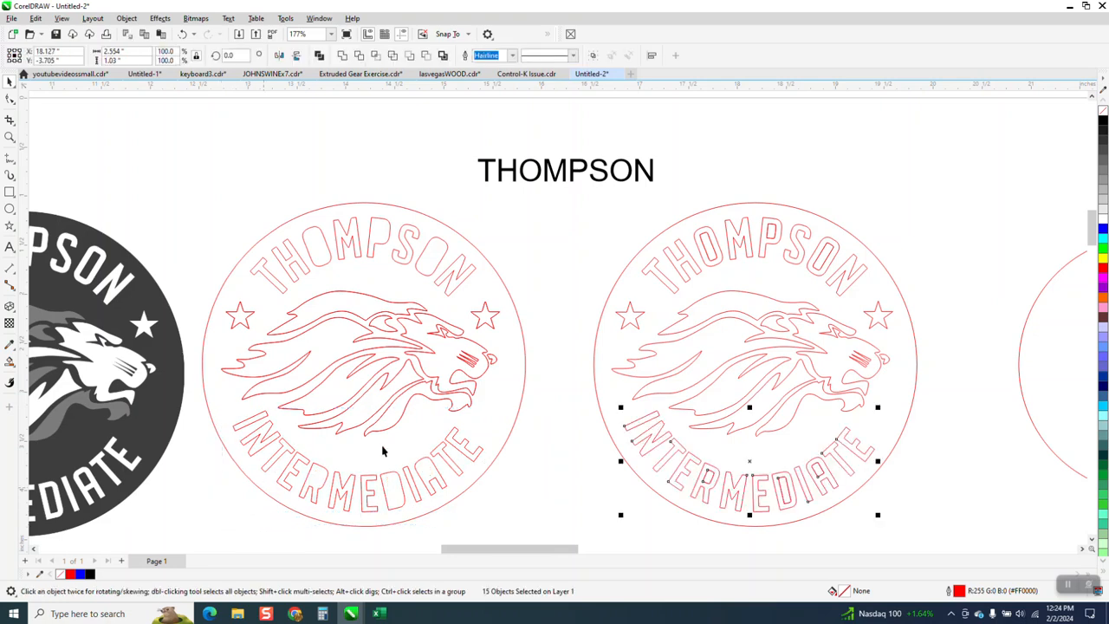
- Examine the duplicated INTERMEDIATE lettering in the rebuilt logo up close for the quality of its outlines
left_click(522, 433)
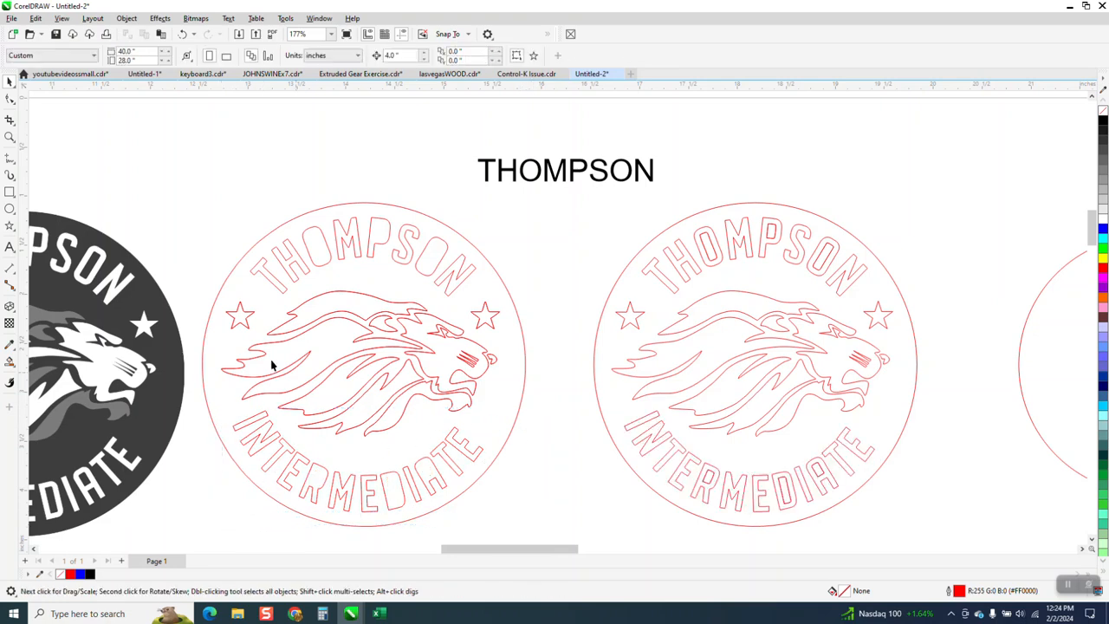
key("z")
left_click(699, 471)
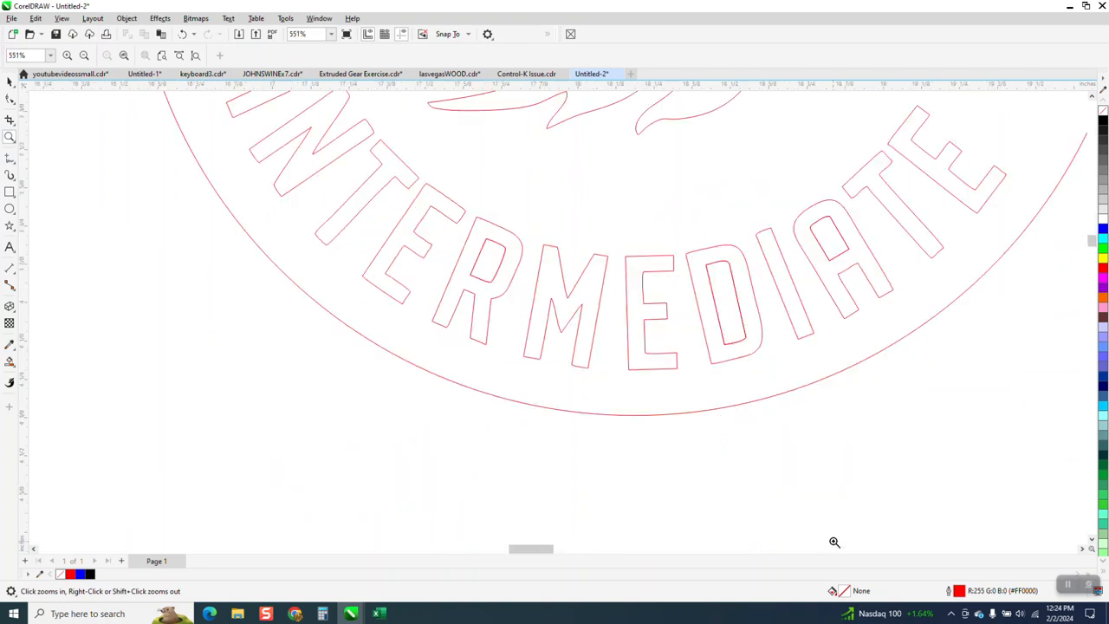
left_click_drag(454, 238, 589, 324)
scroll(531, 344, "down", 2)
scroll(509, 344, "down", 7)
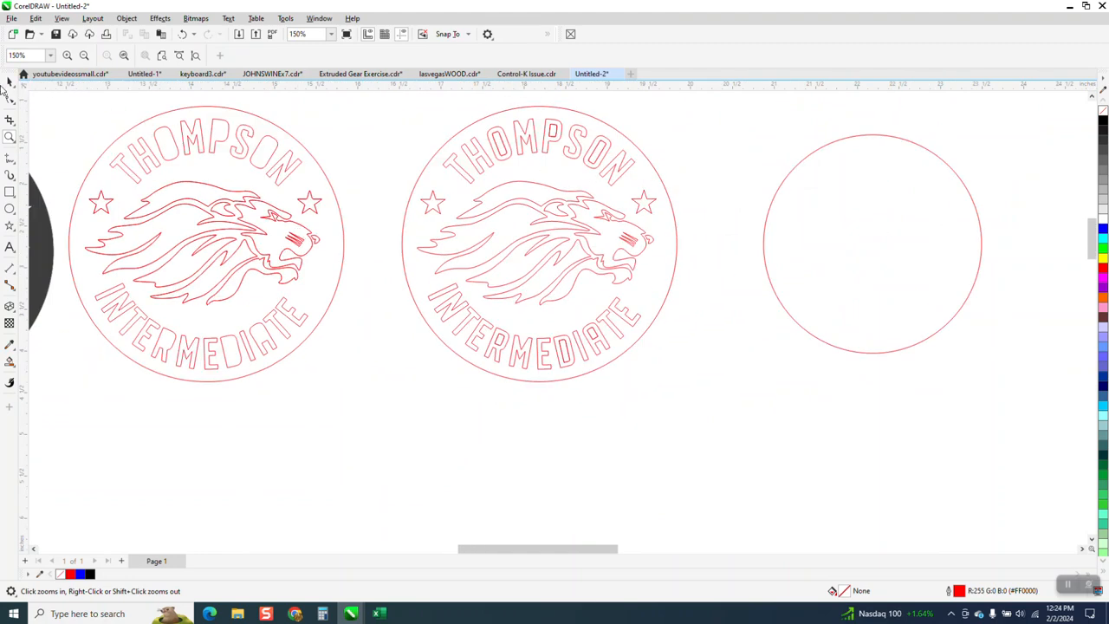
- Delete the straight THOMPSON text above the logos
left_click(9, 81)
scroll(379, 232, "down", 1)
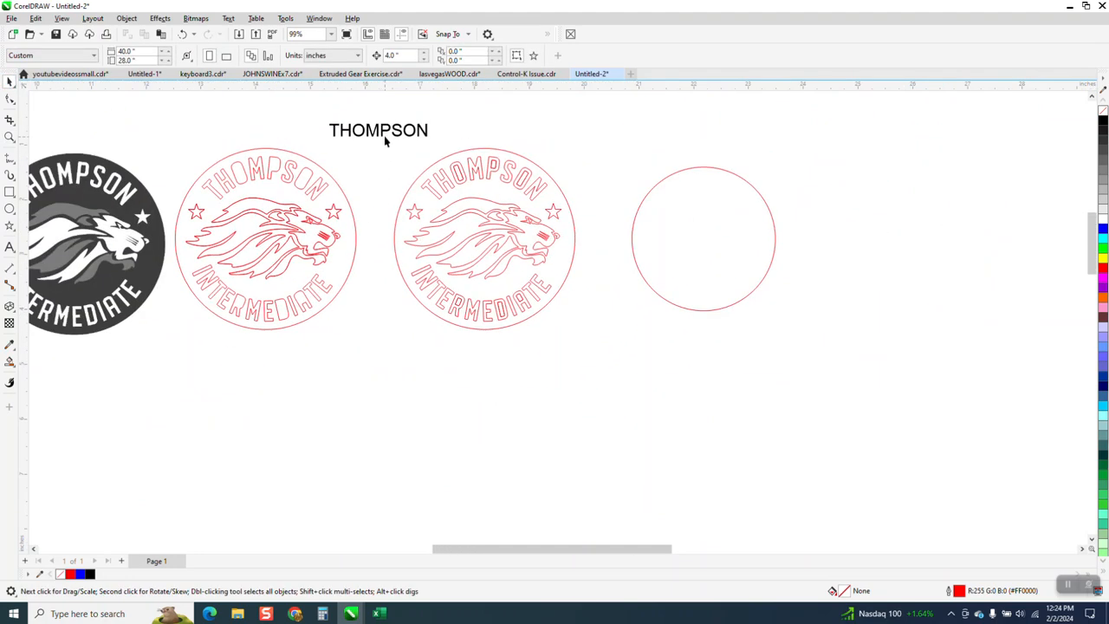
left_click(382, 131)
key("Delete")
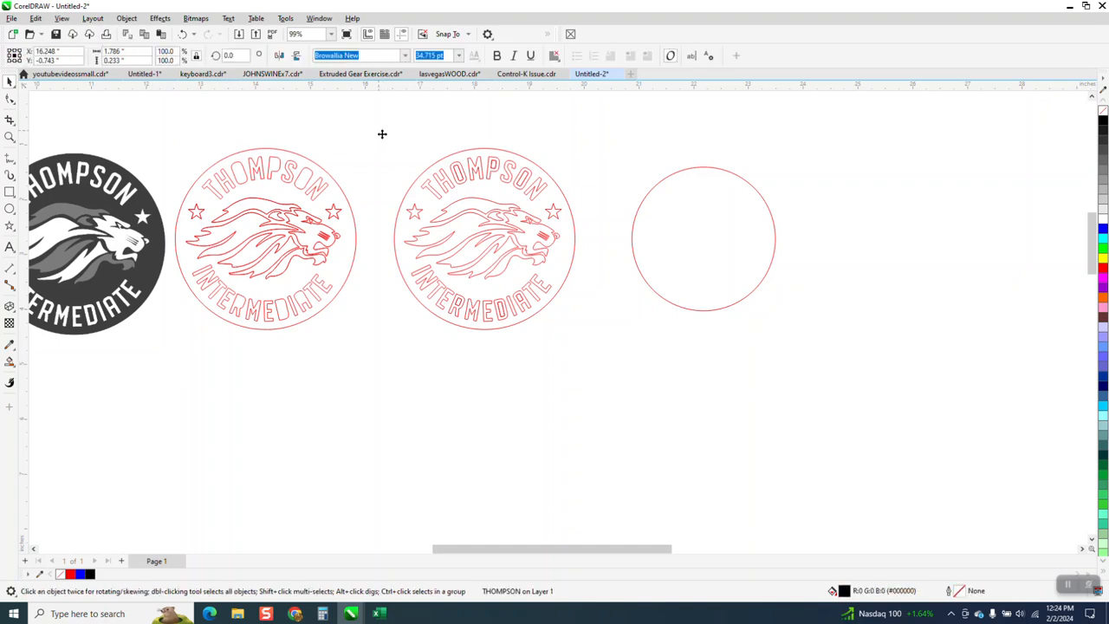
- Select the complete rebuilt logo with its lettering and enlarge it proportionally to about 18.7 inches wide
left_click_drag(589, 345, 588, 347)
scroll(438, 204, "down", 2)
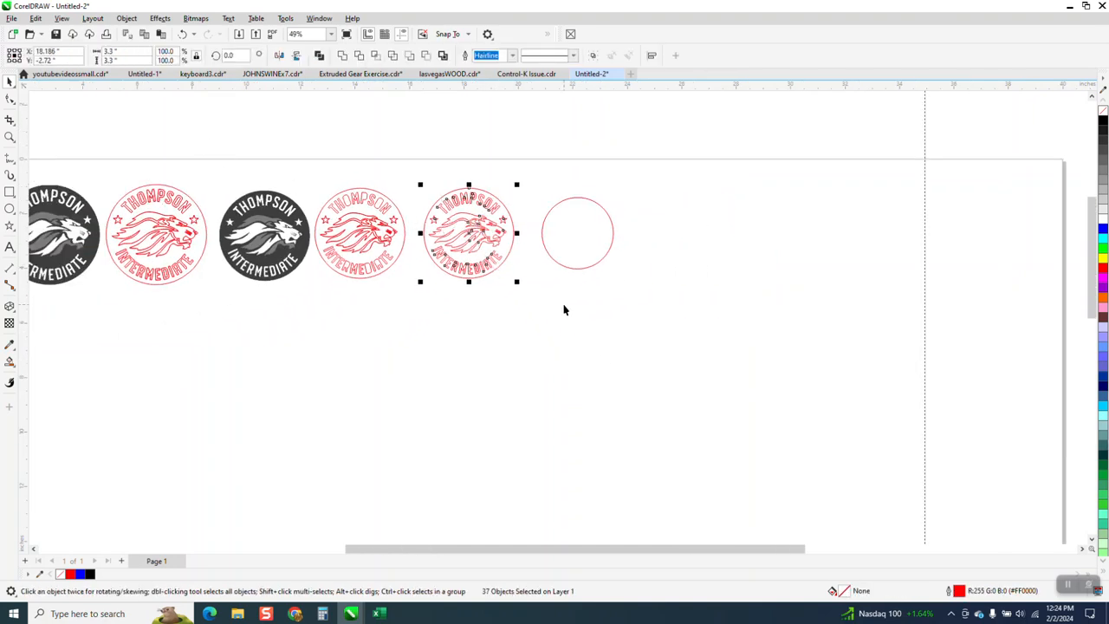
left_click_drag(516, 283, 1016, 521)
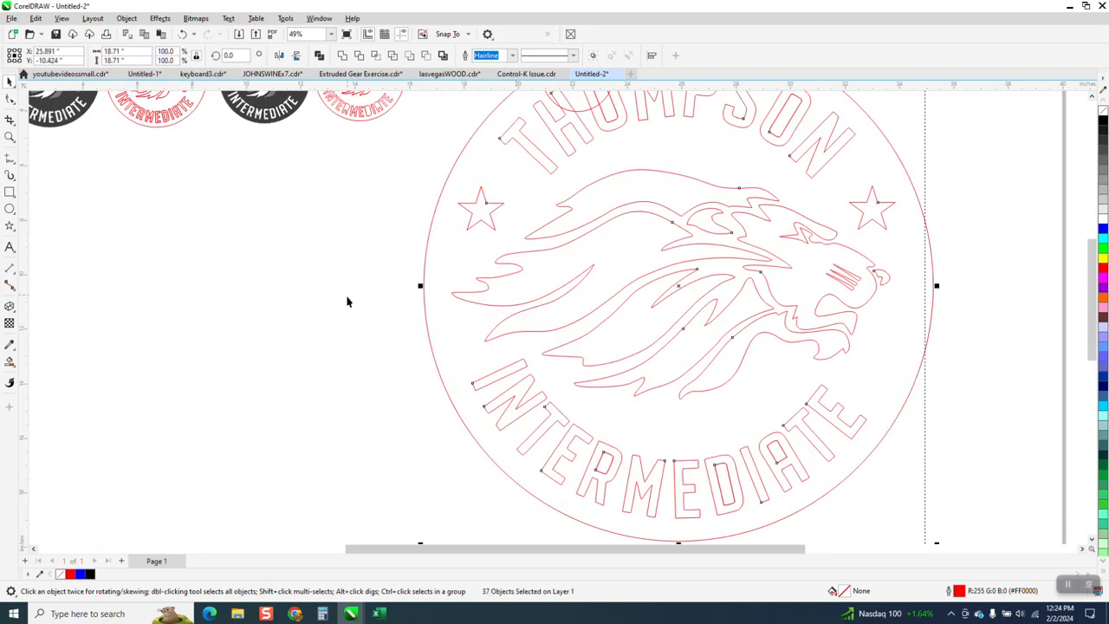
- Delete the spare plain circle overlapping the top of the enlarged logo
scroll(344, 305, "down", 1)
left_click(364, 337)
left_click(507, 110)
key("Delete")
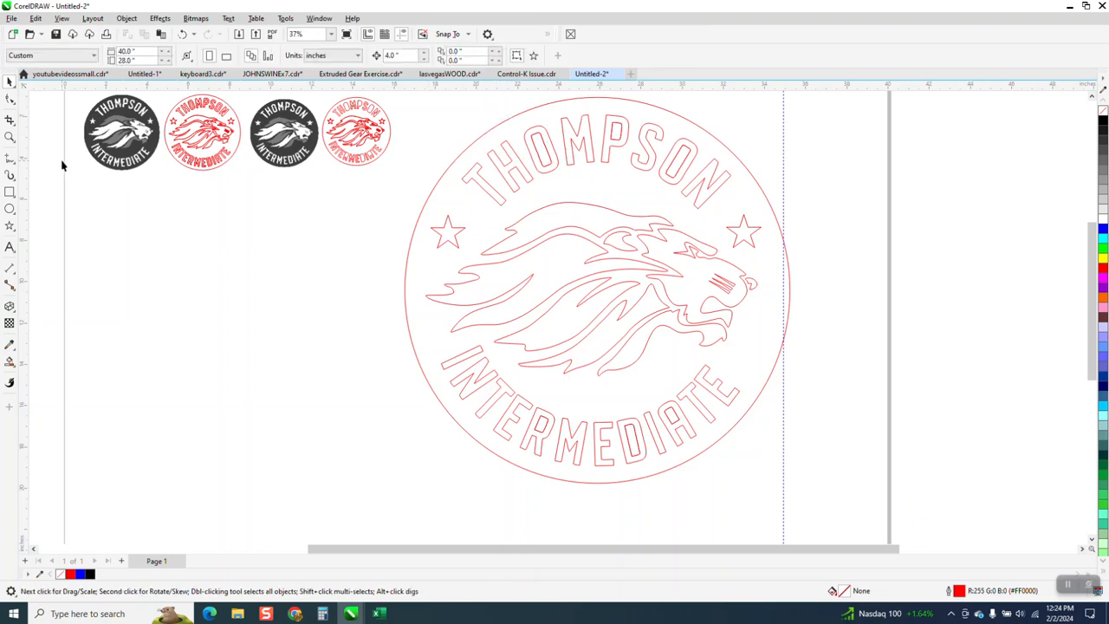
- Examine the lion's outline inside the enlarged logo up close
left_click(10, 137)
left_click_drag(530, 220, 777, 350)
right_click(786, 356)
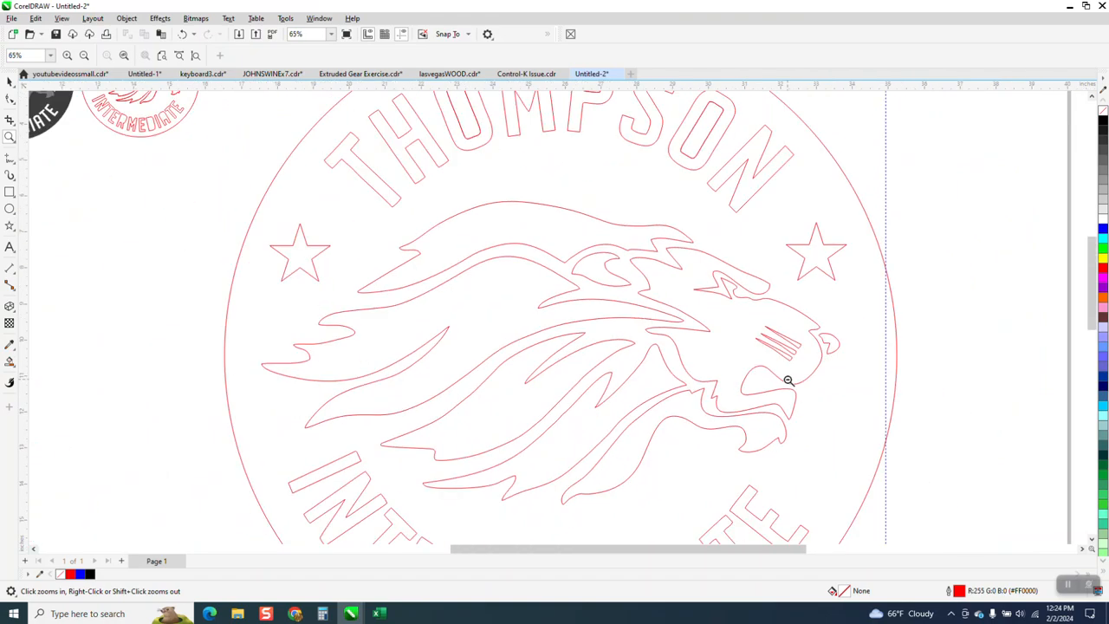